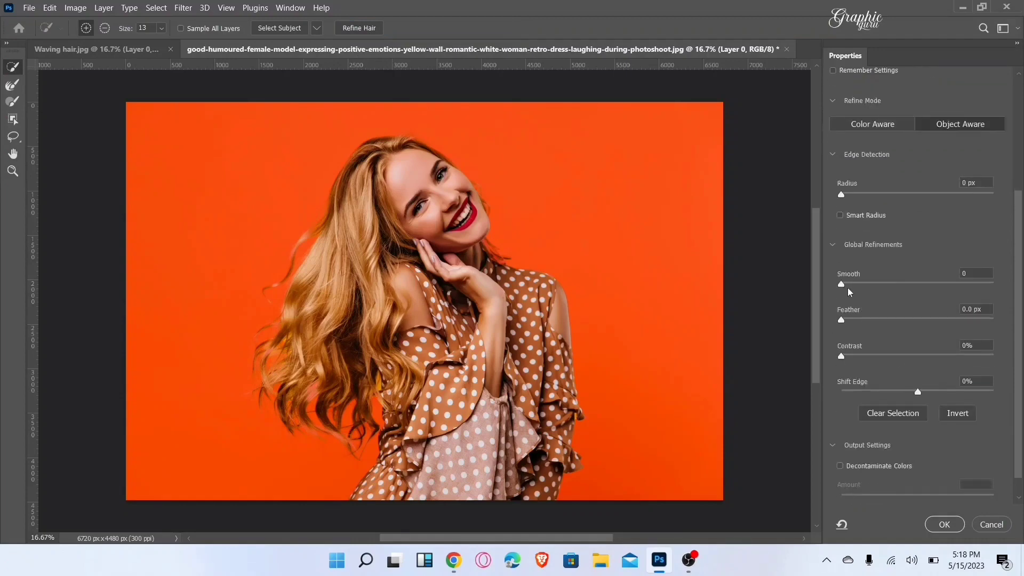
Step: Refine the woman's selection edge with Smooth 20, Feather 4.0 px, Contrast 10% and Shift Edge +7%
click(871, 285)
drag(871, 284, 871, 284)
drag(839, 320, 874, 323)
drag(841, 357, 849, 357)
drag(857, 356, 860, 356)
drag(918, 393, 924, 392)
scroll(952, 469, down, 1)
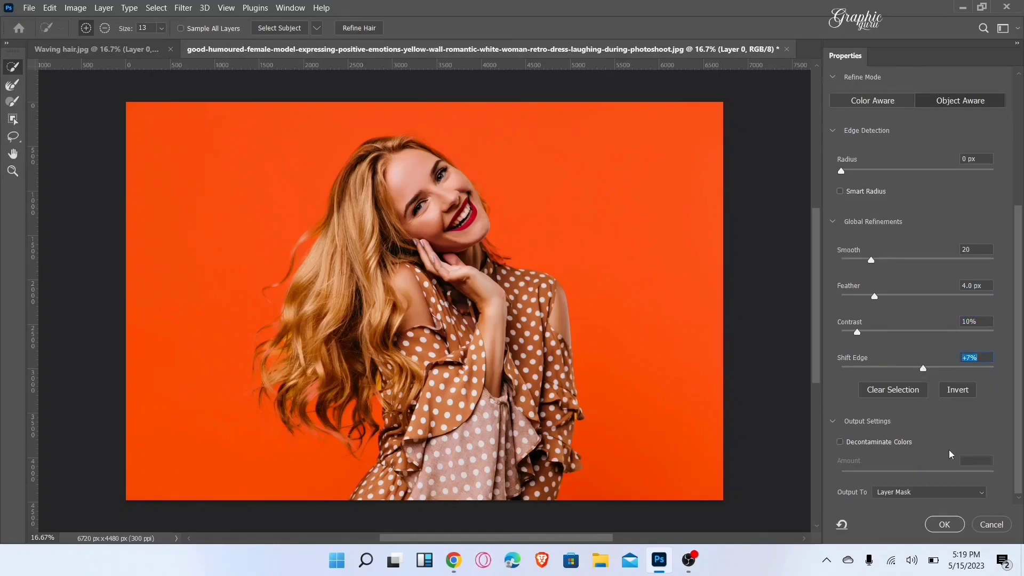
Step: Output the refined selection as a layer mask on the portrait layer
click(918, 492)
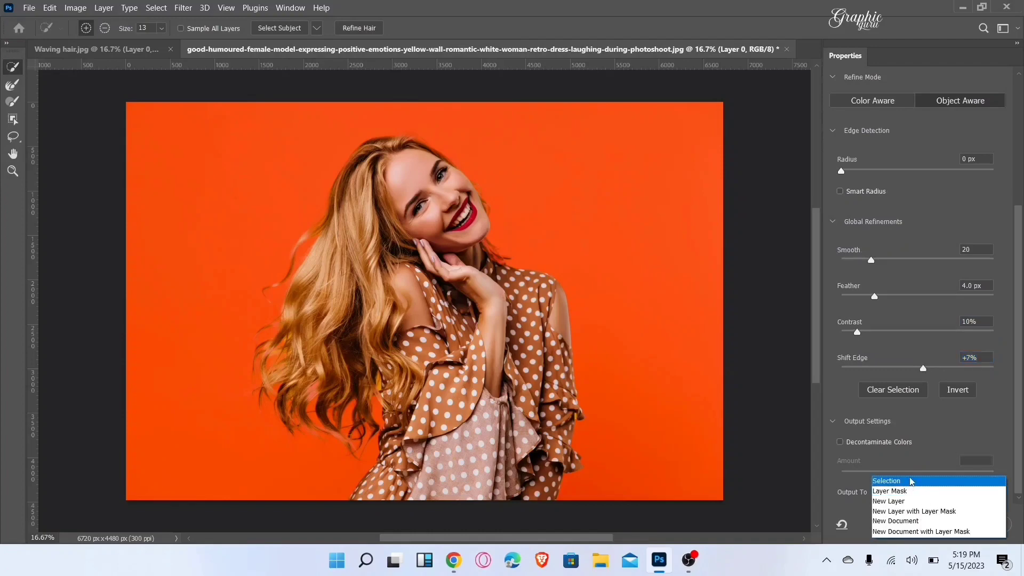
click(908, 491)
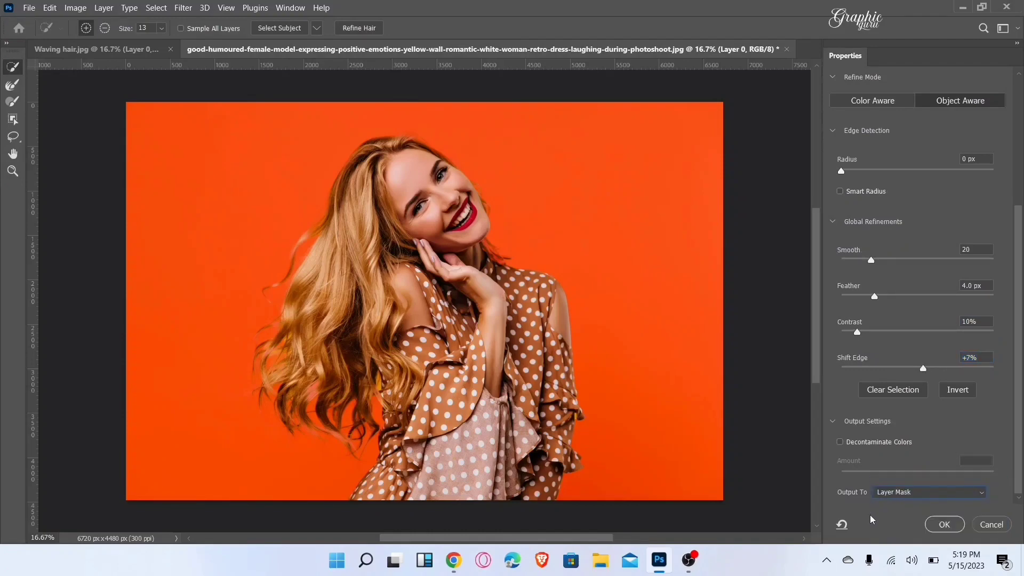
click(943, 524)
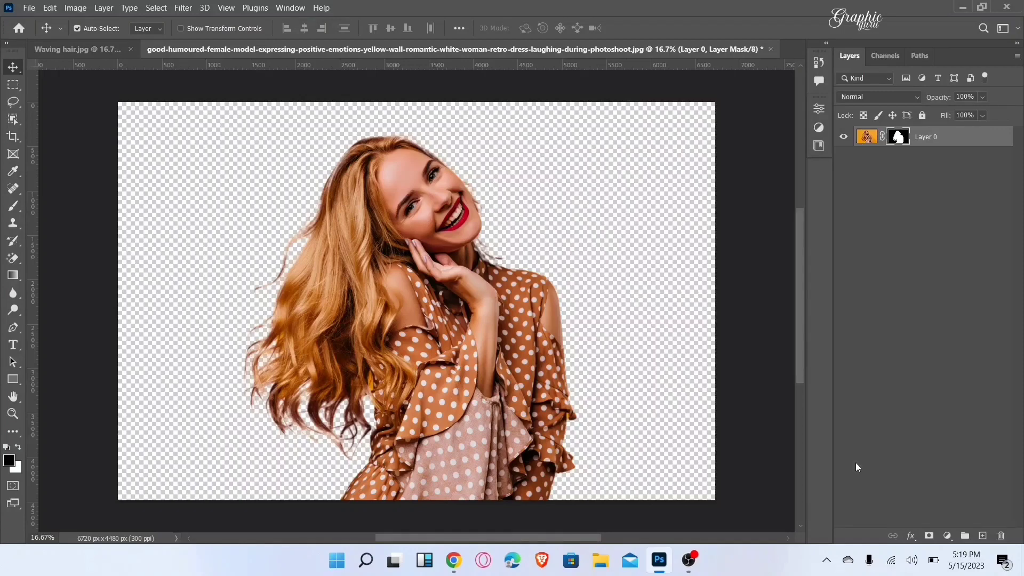
Step: Add a white Solid Color fill layer and place it beneath the masked portrait layer
click(947, 535)
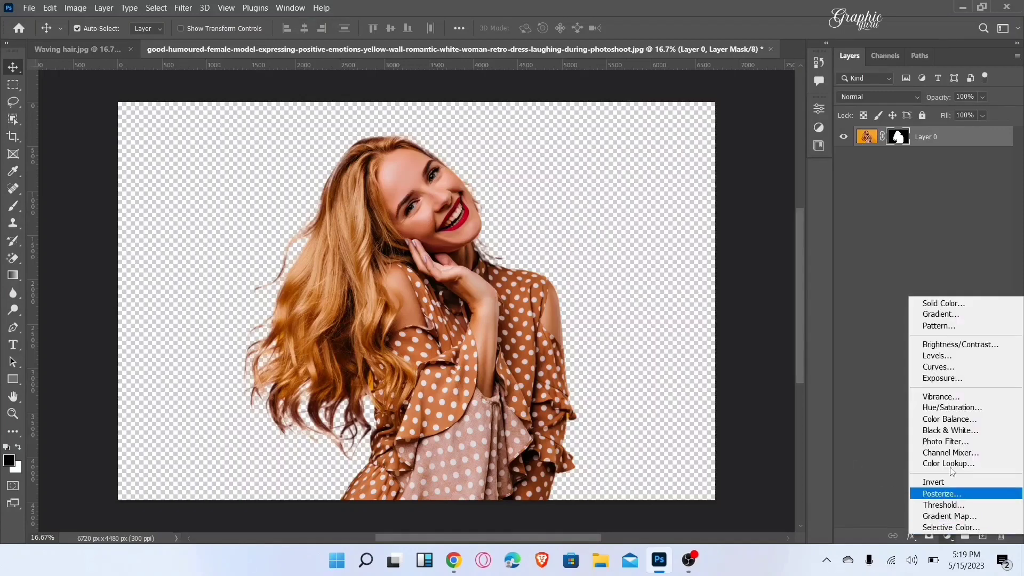
click(973, 303)
drag(603, 204, 546, 170)
click(870, 165)
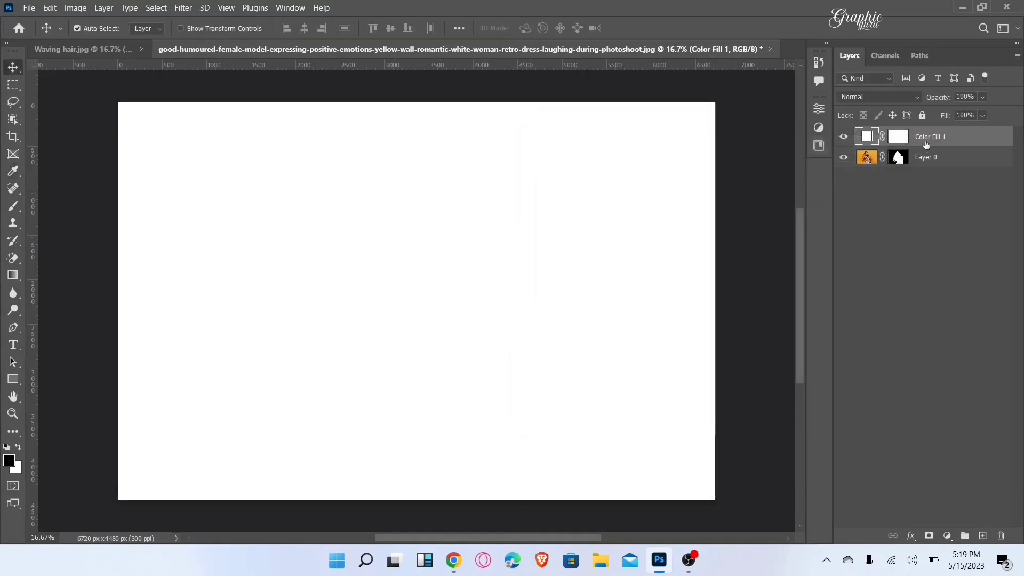
drag(946, 136, 951, 204)
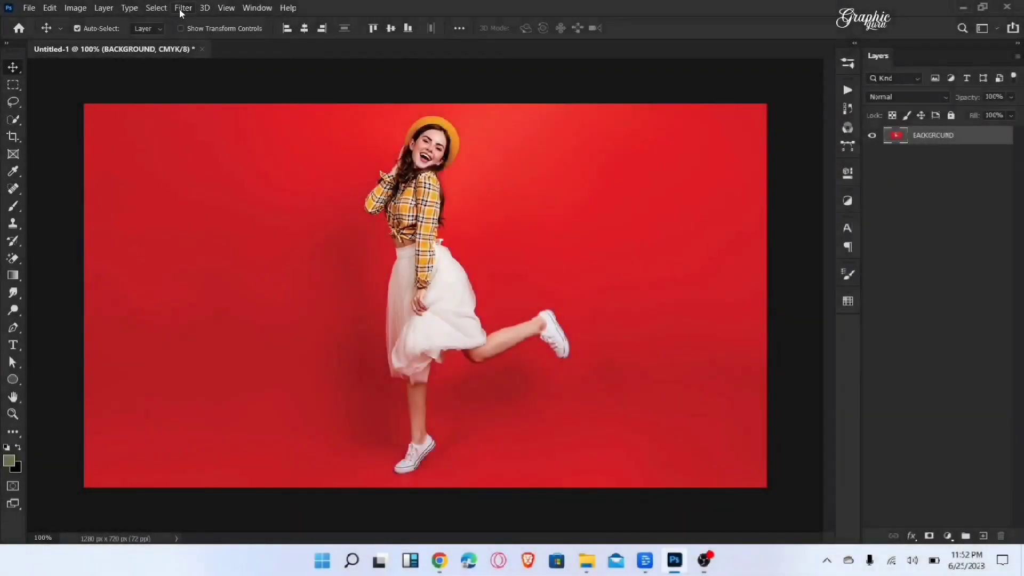
Step: Select the dancing woman as the subject and copy her from the BACKGROUND layer onto a new layer
click(157, 8)
click(165, 156)
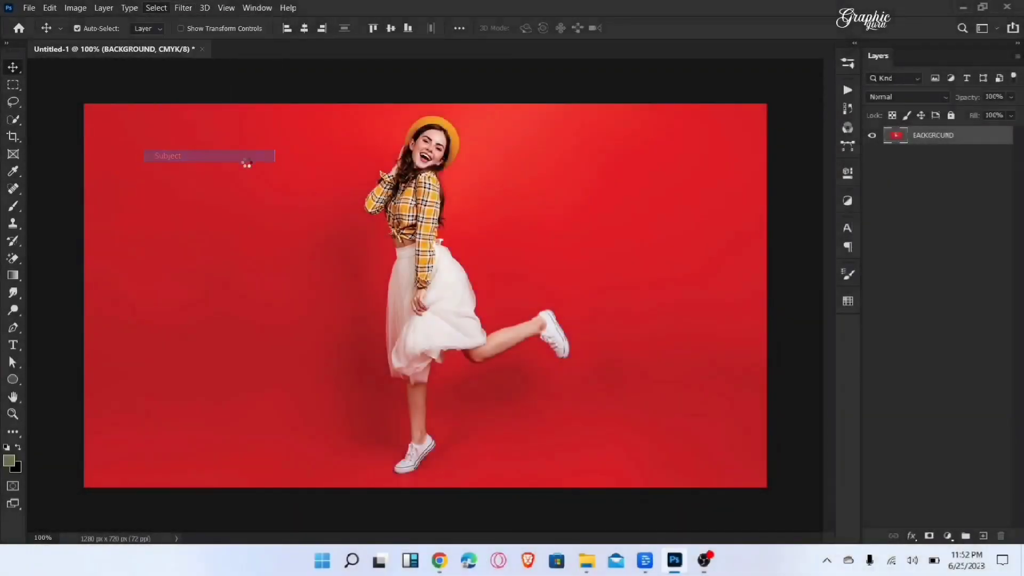
key(ctrl)
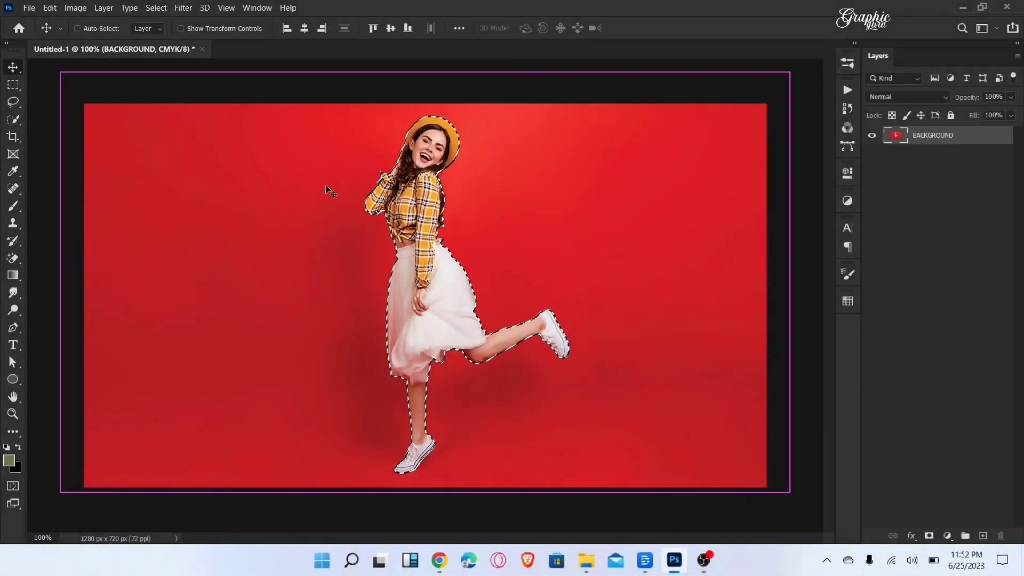
key(ctrl+j)
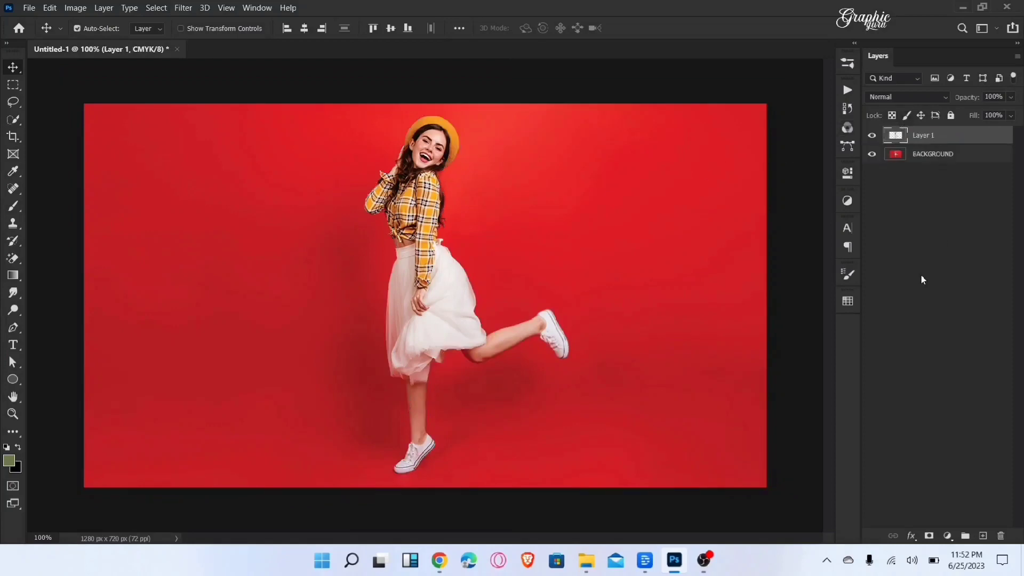
Step: Add the white text "DANCE" at 60 pt on the red area beside the woman
click(13, 344)
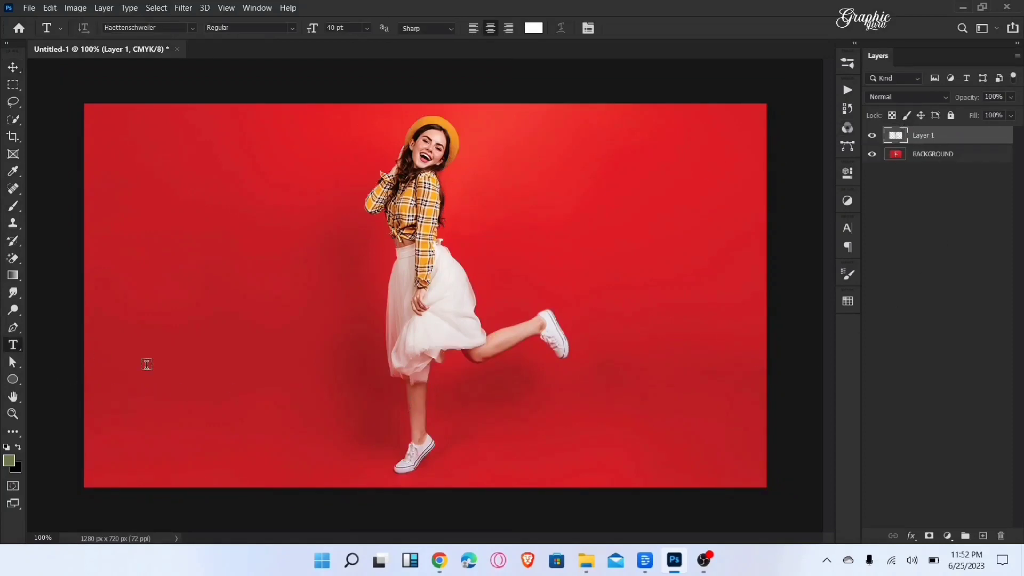
click(367, 28)
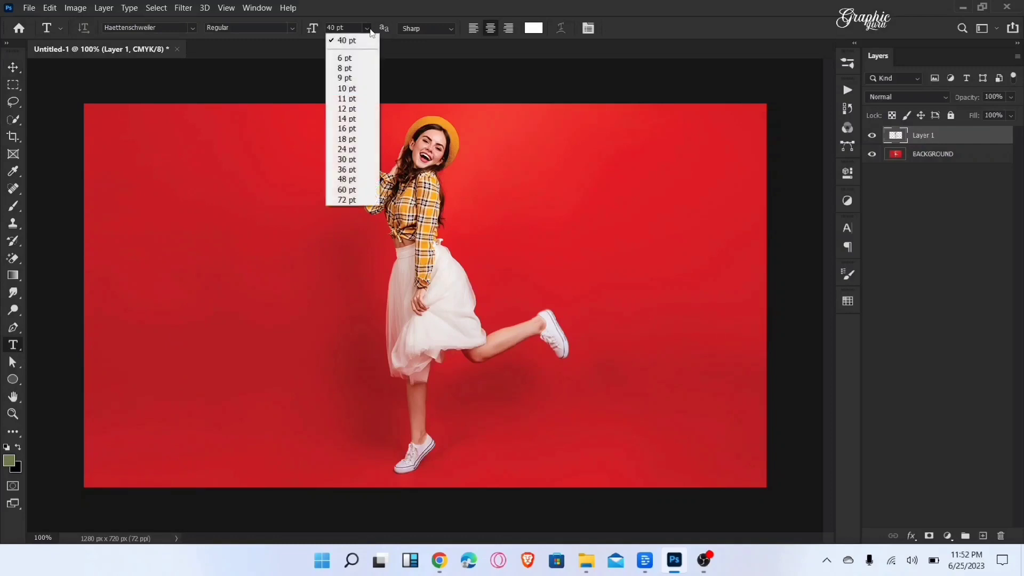
click(373, 189)
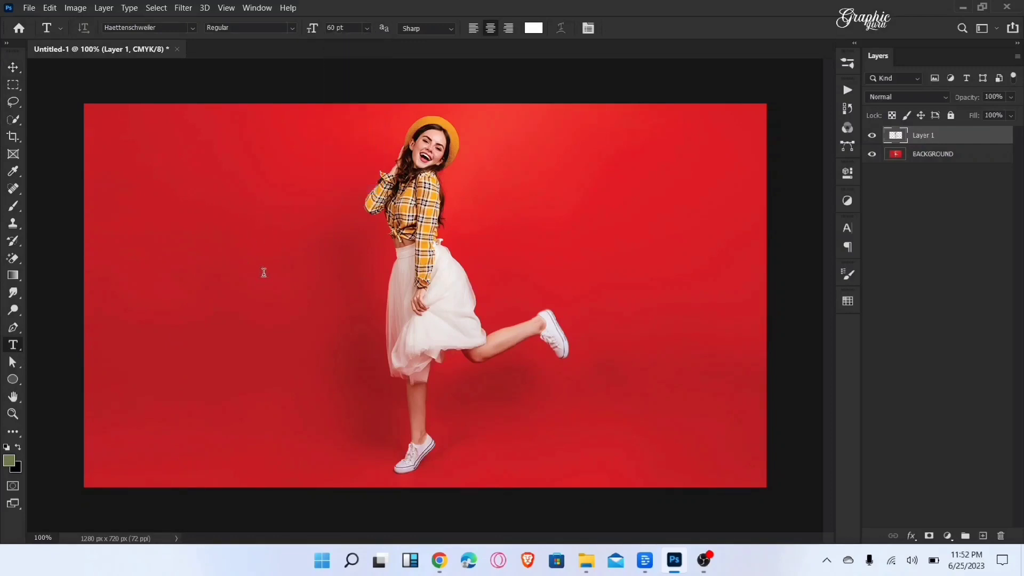
click(263, 272)
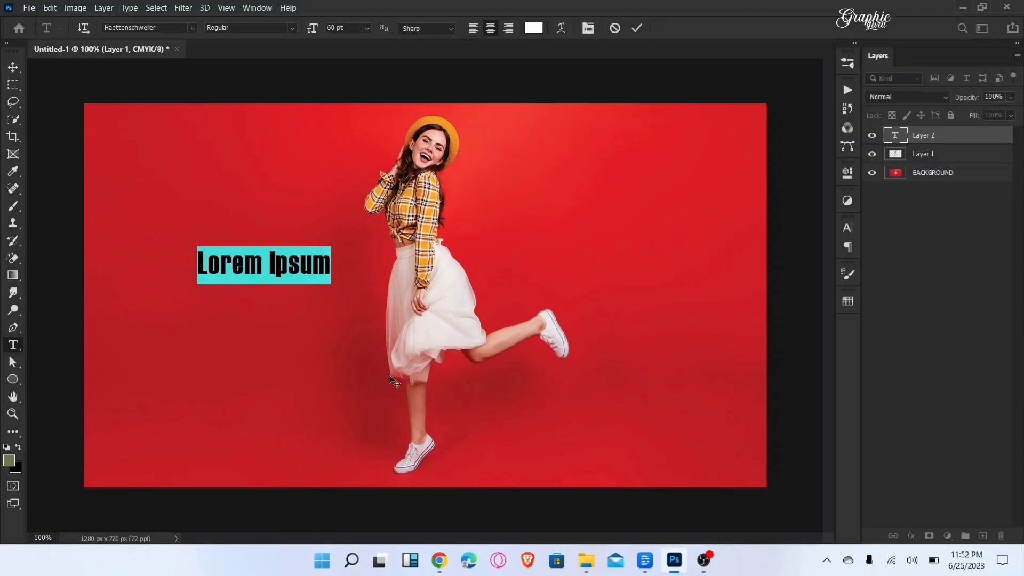
text(DANCE)
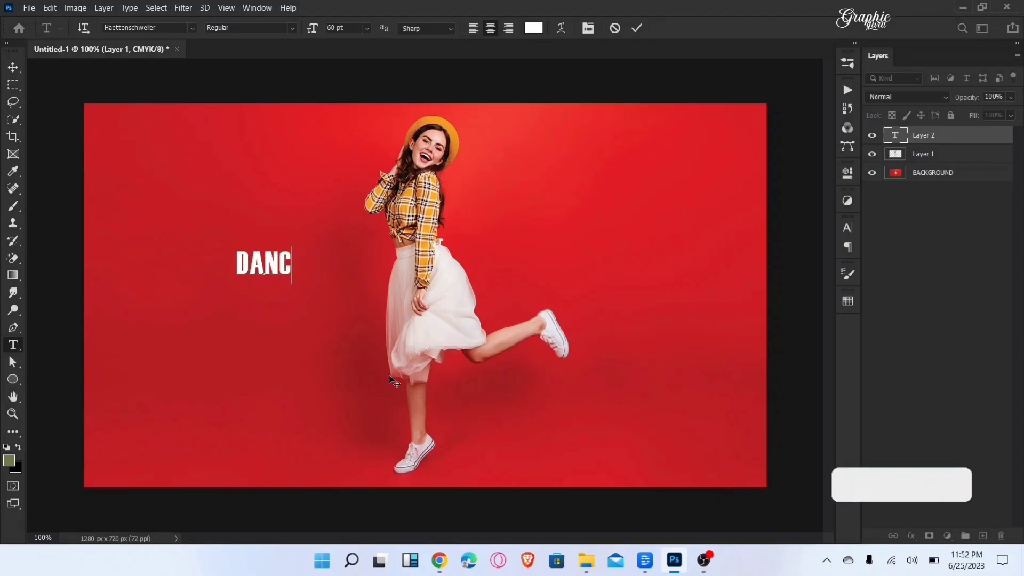
click(8, 69)
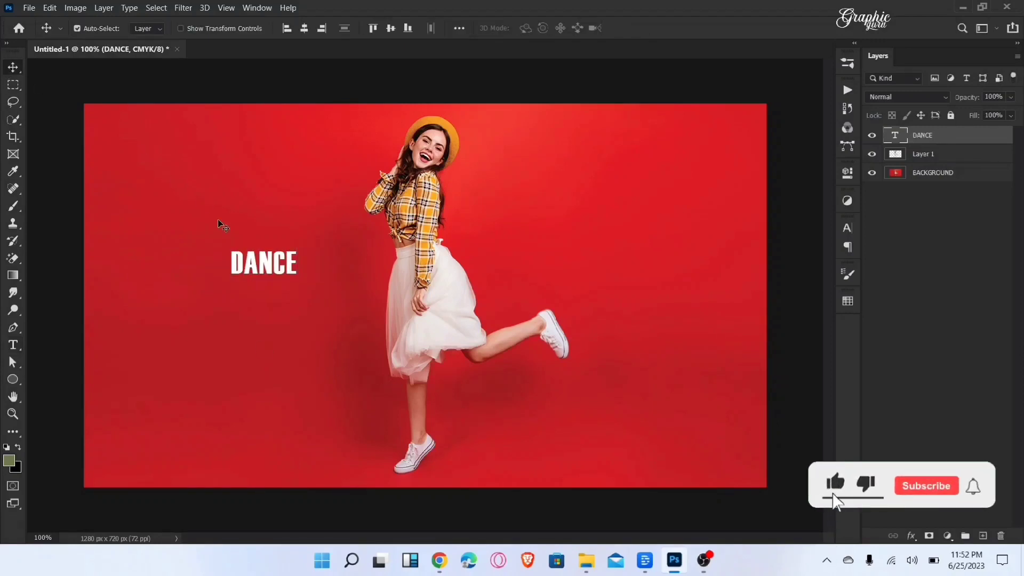
Step: Scale the DANCE text to about 600% and move it over the middle of the woman
key(ctrl+t)
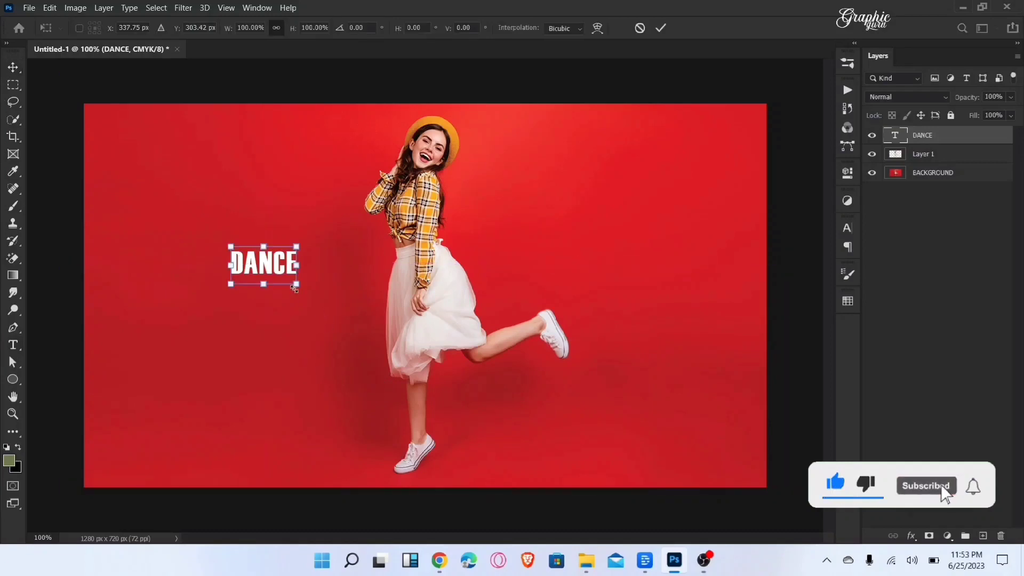
drag(299, 288, 654, 409)
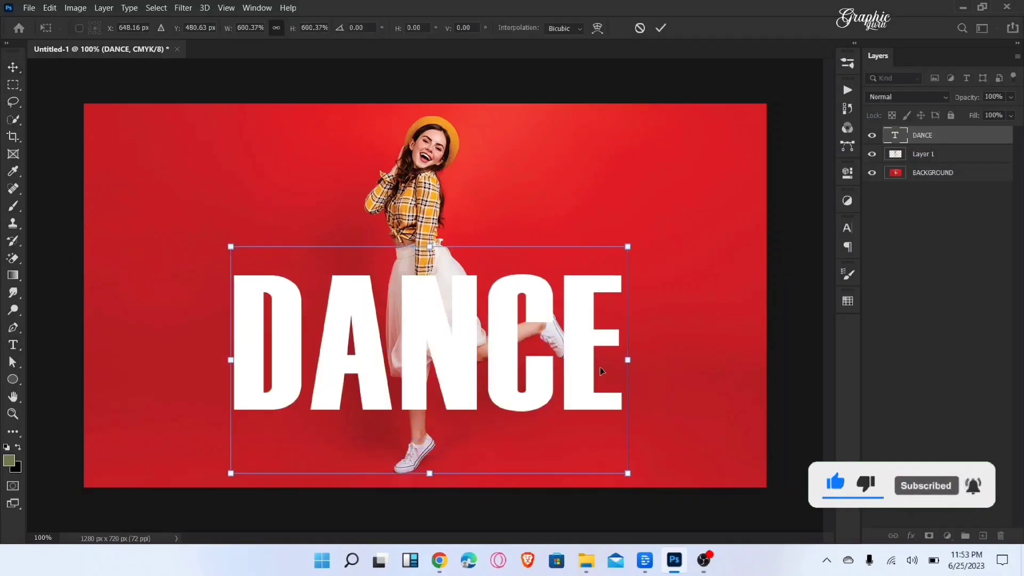
drag(592, 349, 588, 303)
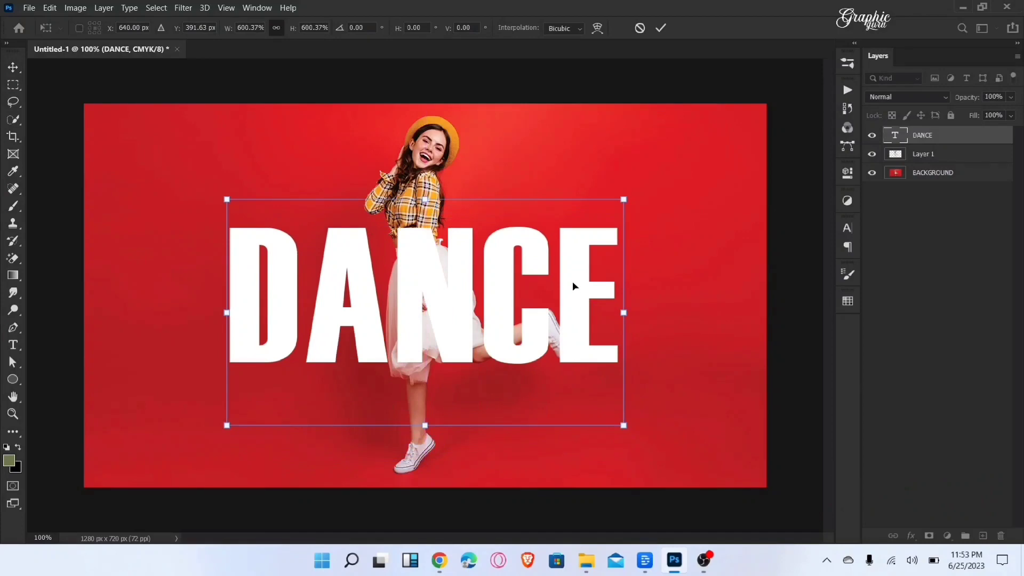
Step: Skew the DANCE text vertically by about -6.9° so it rises toward its last letter, and centre it horizontally and vertically
right_click(573, 286)
click(595, 323)
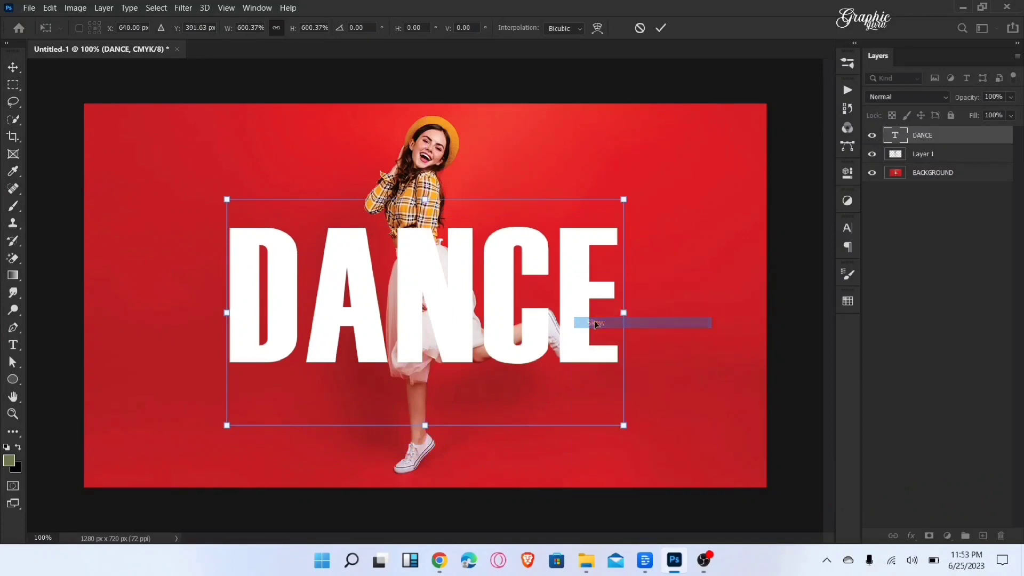
drag(624, 313, 628, 280)
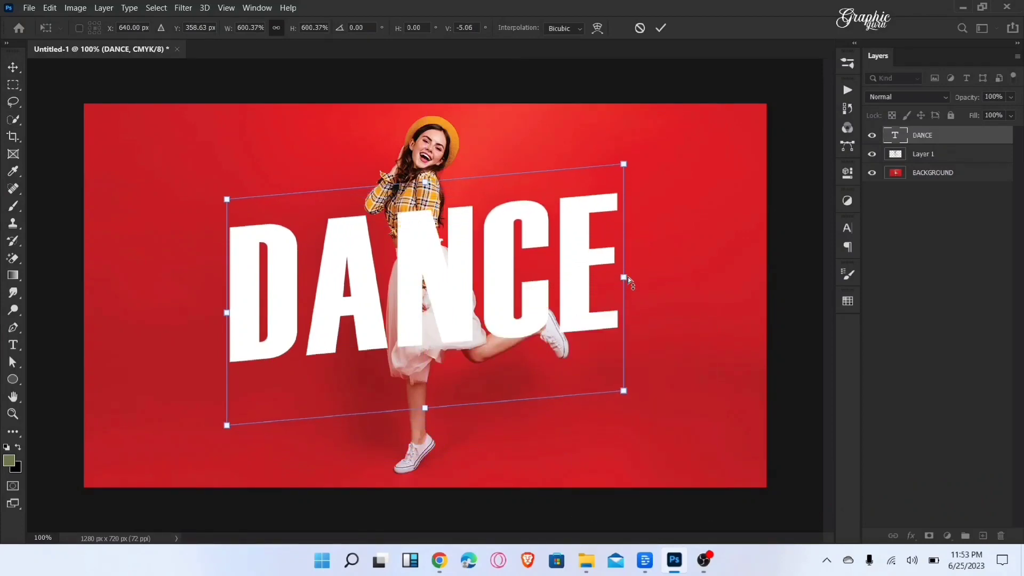
drag(228, 317, 228, 329)
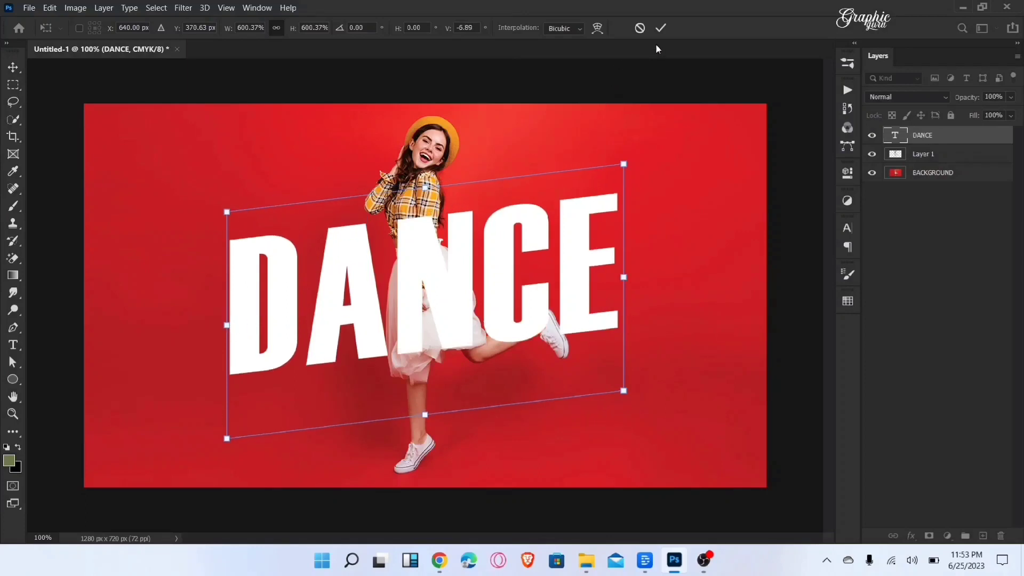
click(660, 28)
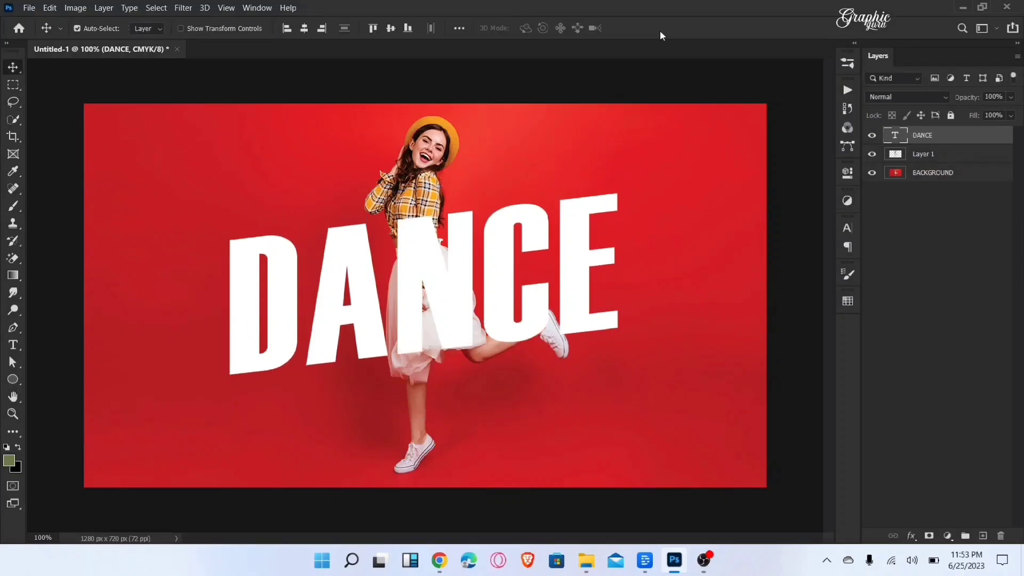
click(304, 29)
click(391, 28)
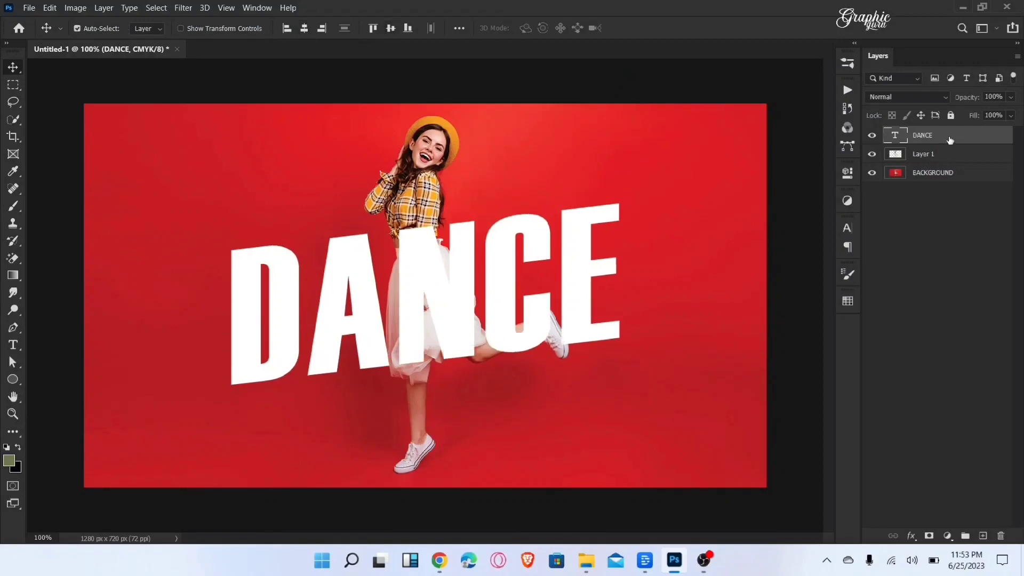
Step: Duplicate the DANCE text layer and move the original text beneath the woman's cutout layer, keeping the copy on top
right_click(949, 139)
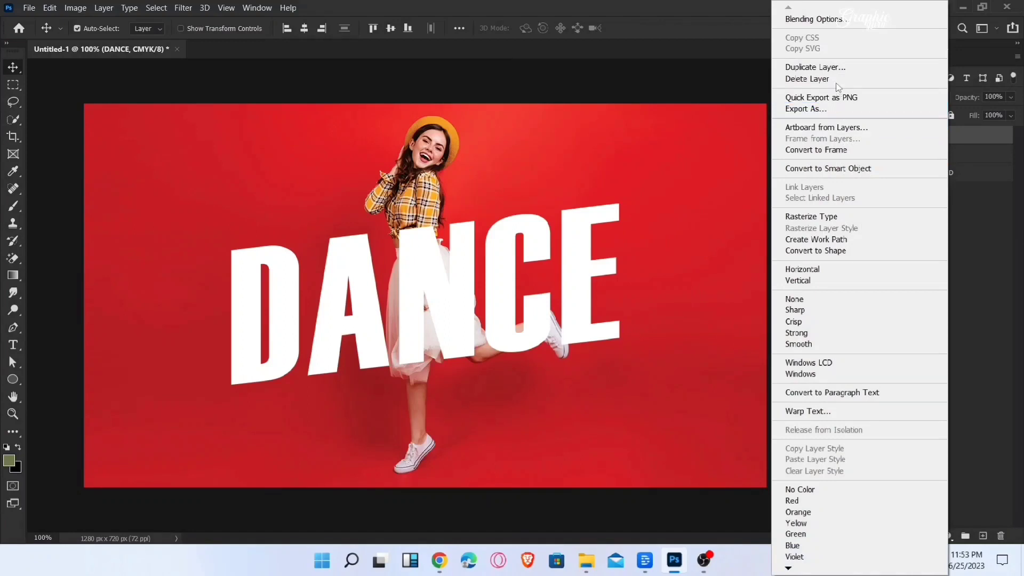
click(830, 67)
click(623, 147)
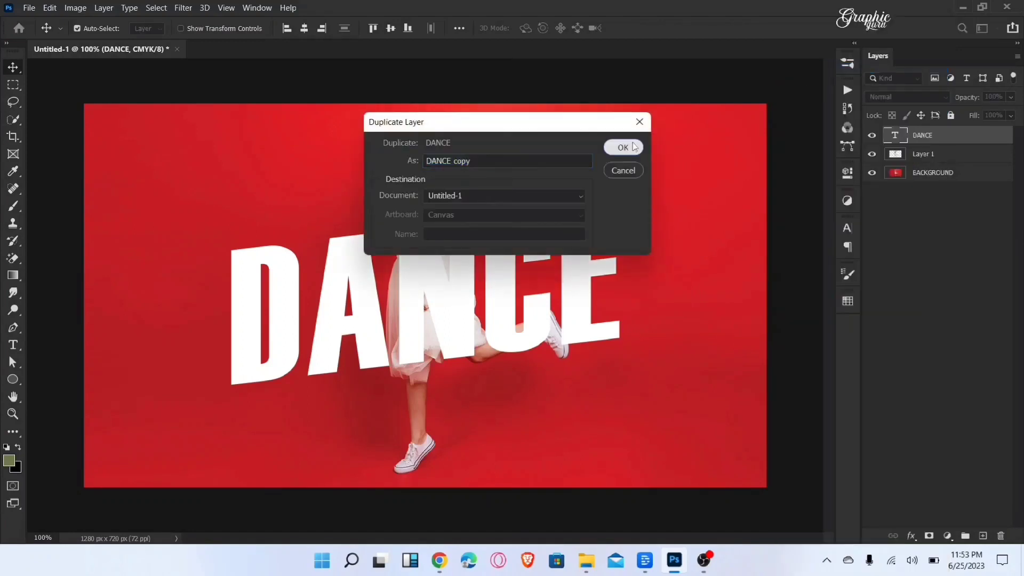
click(871, 136)
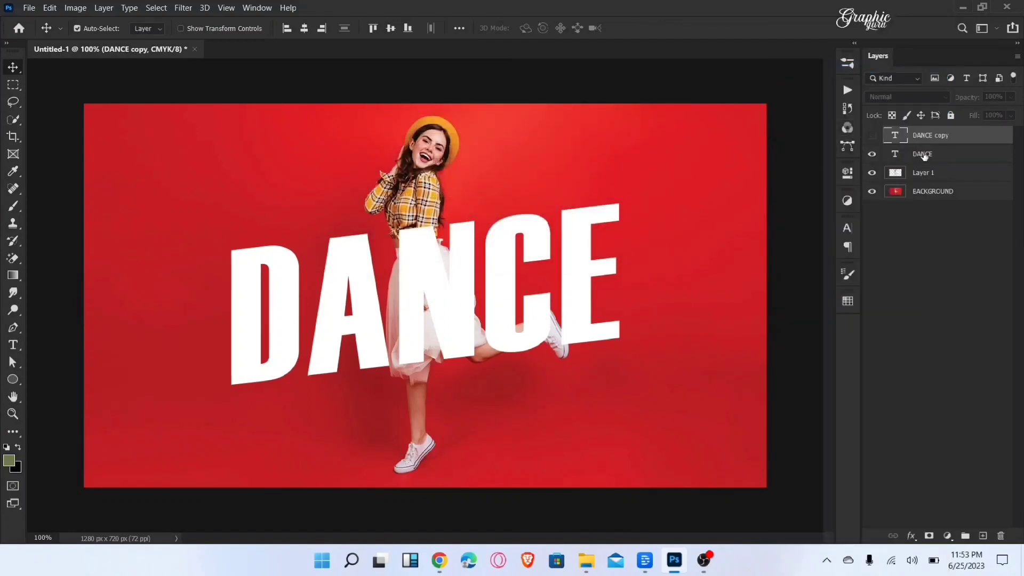
drag(929, 181, 929, 182)
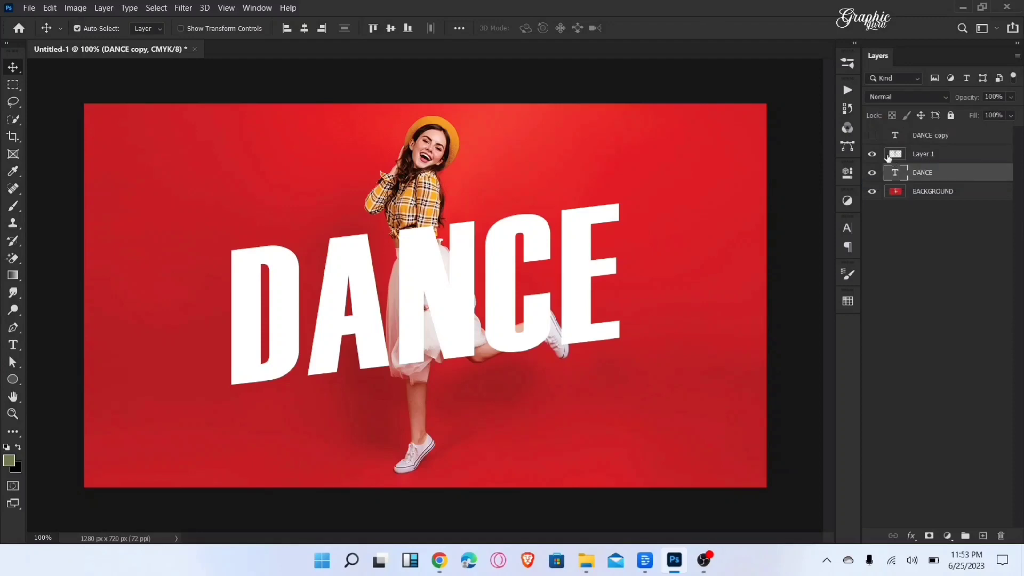
click(872, 135)
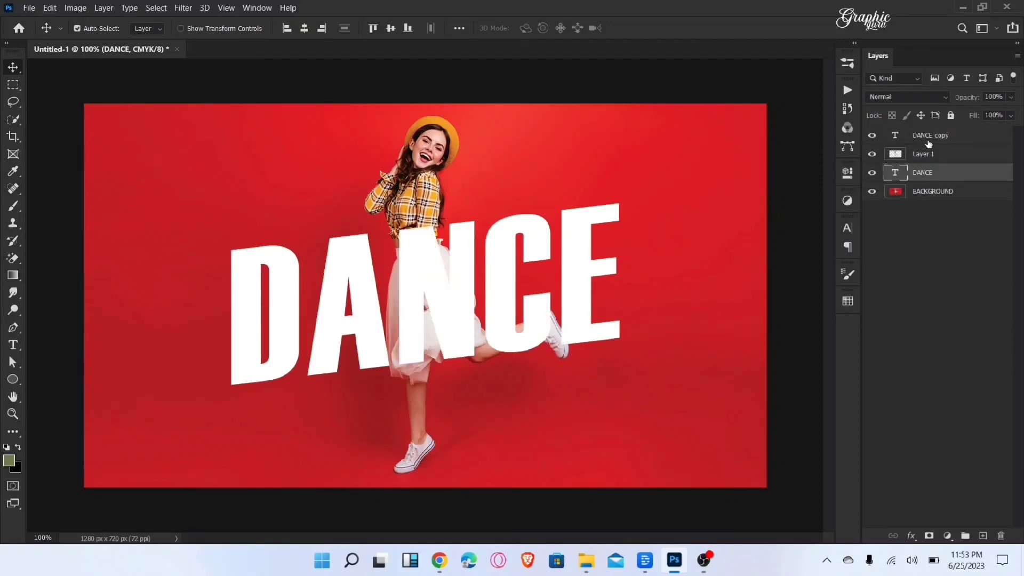
Step: Set the fill opacity of the DANCE copy layer to 0% in its blending options
click(937, 137)
right_click(937, 137)
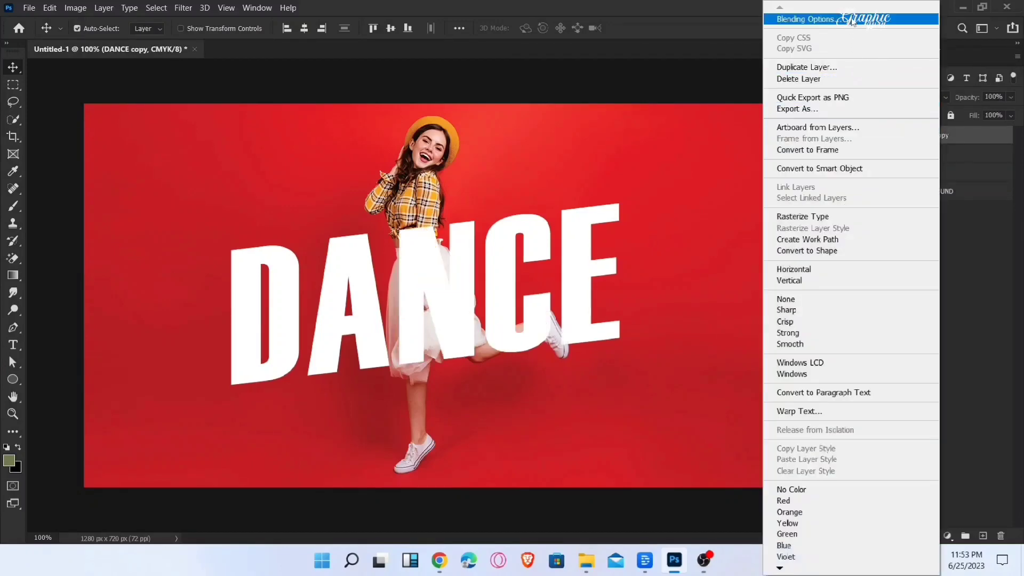
click(821, 19)
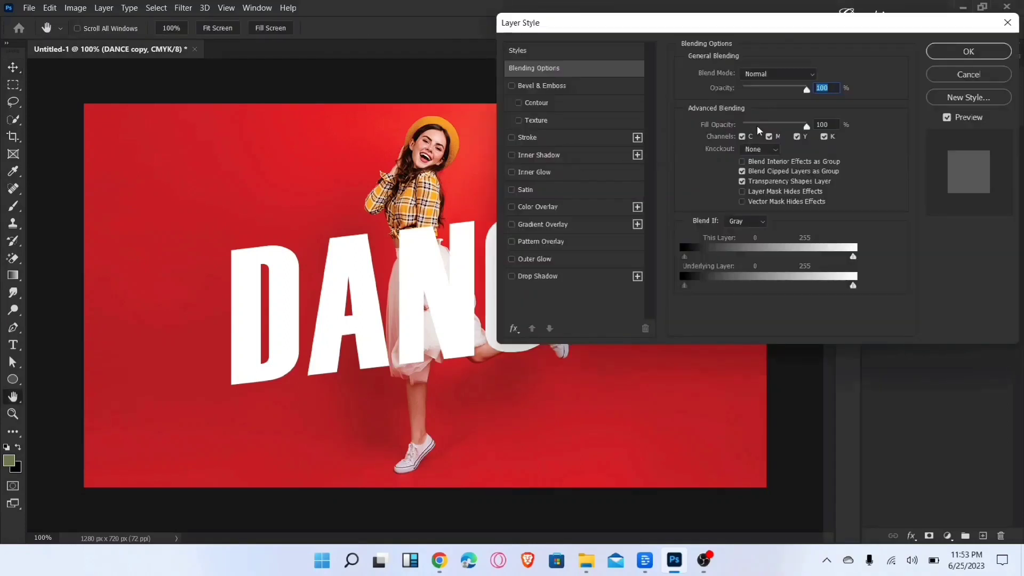
drag(757, 127, 735, 126)
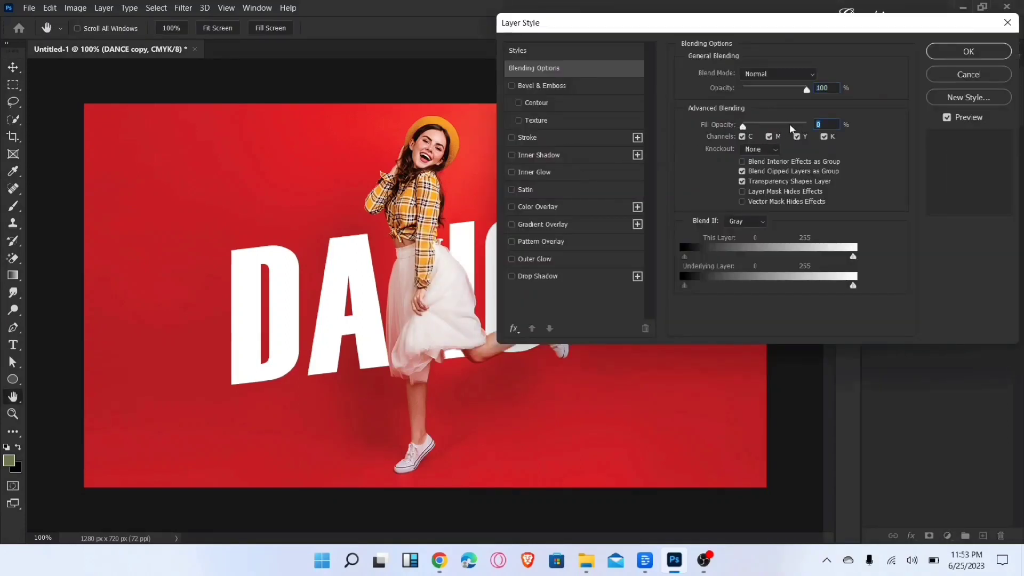
Step: Apply a white 4 px inside Stroke to the DANCE copy layer
click(589, 138)
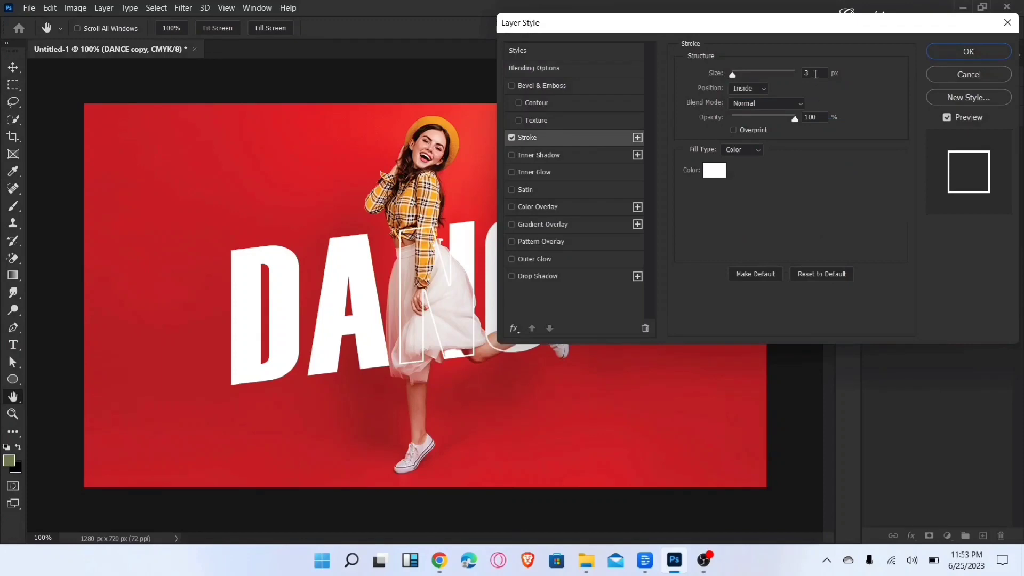
key(Up)
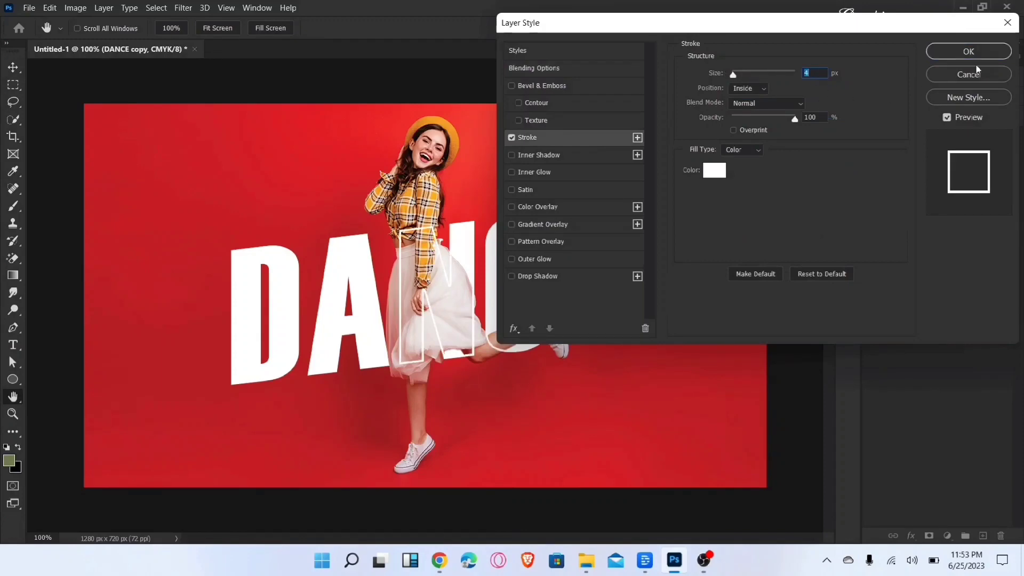
click(968, 51)
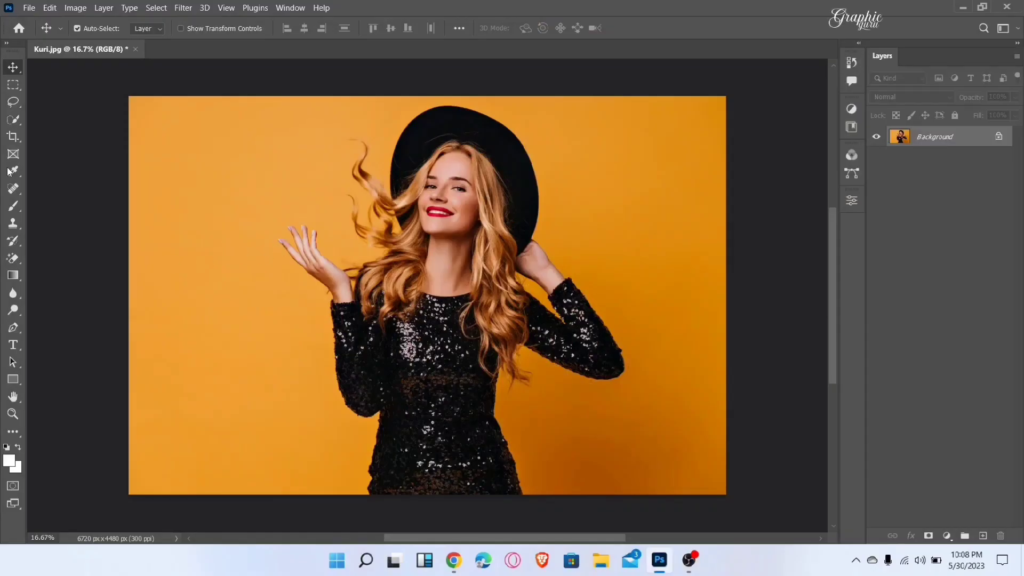
Step: Draw an elliptical frame around the woman in the black hat, from the hat's top down to her waist
click(13, 156)
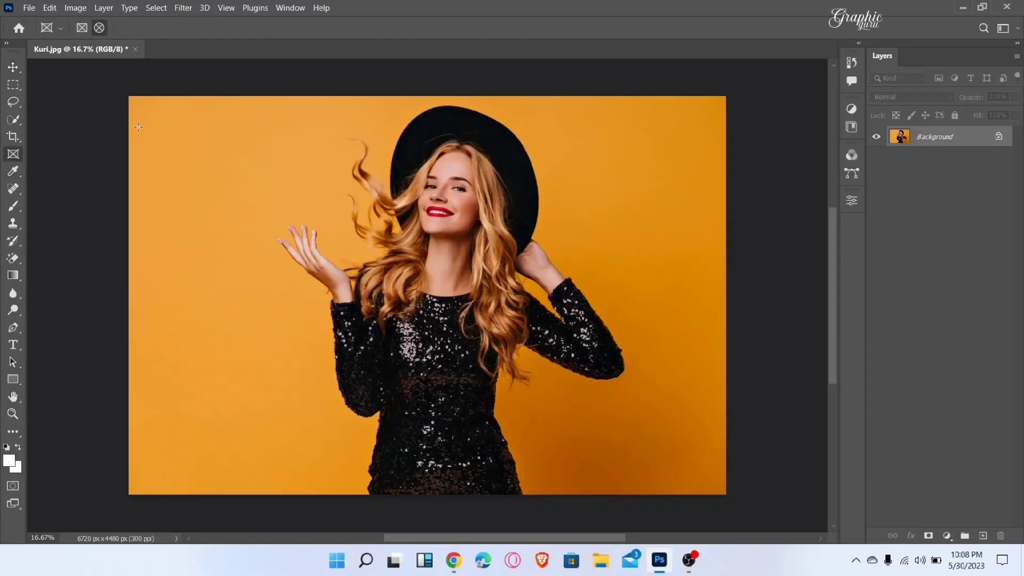
click(88, 28)
click(99, 28)
drag(284, 105, 647, 451)
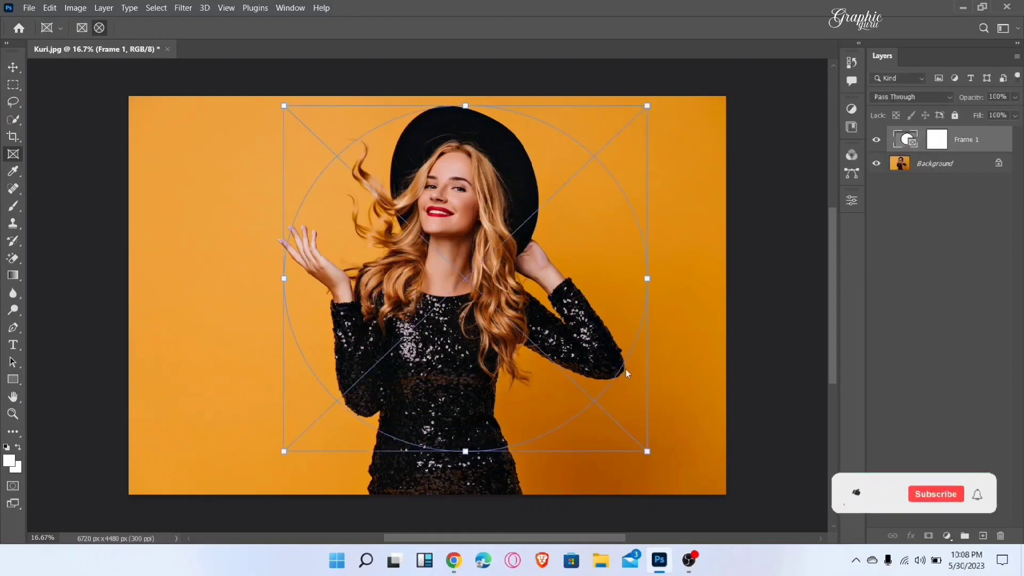
Step: Shift the circular frame up and slightly left around the woman, and unlock the background layer so the photo goes into the frame
drag(465, 278, 451, 277)
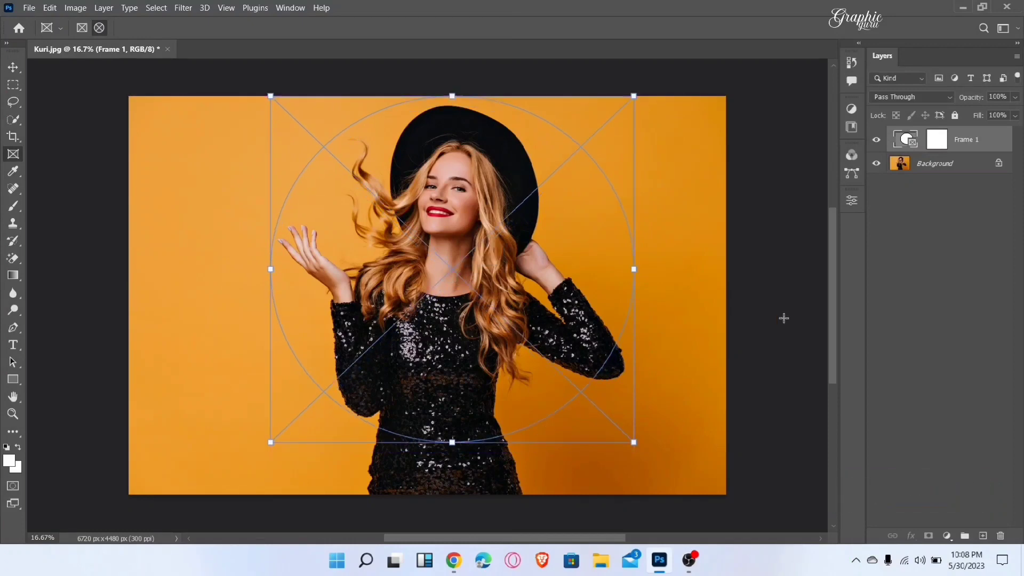
click(1000, 162)
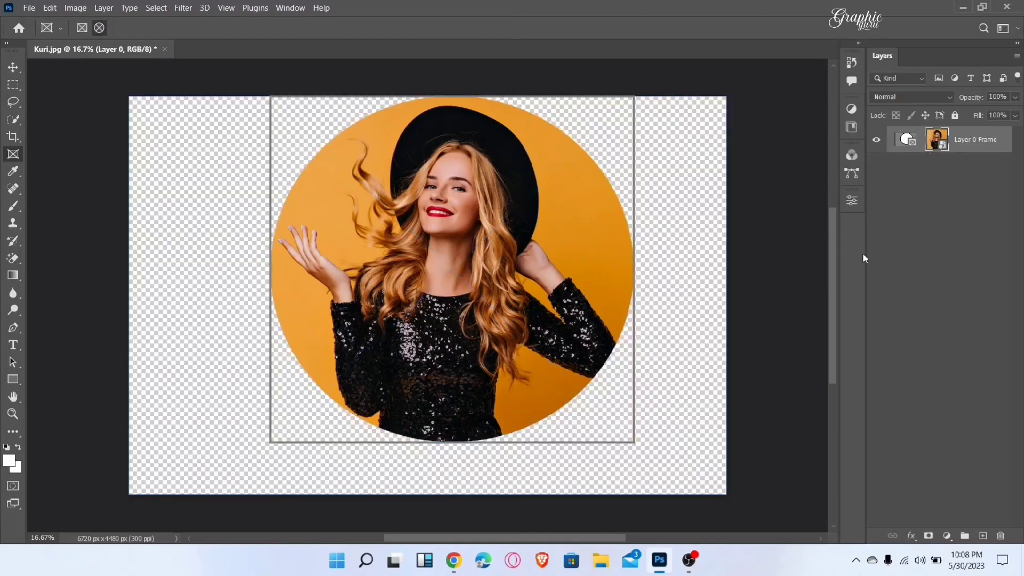
mouse_move(508, 283)
mouse_down()
mouse_move(495, 322)
mouse_move(408, 280)
mouse_move(365, 272)
mouse_move(495, 273)
mouse_move(503, 315)
mouse_move(546, 294)
mouse_move(528, 242)
mouse_move(513, 281)
mouse_up()
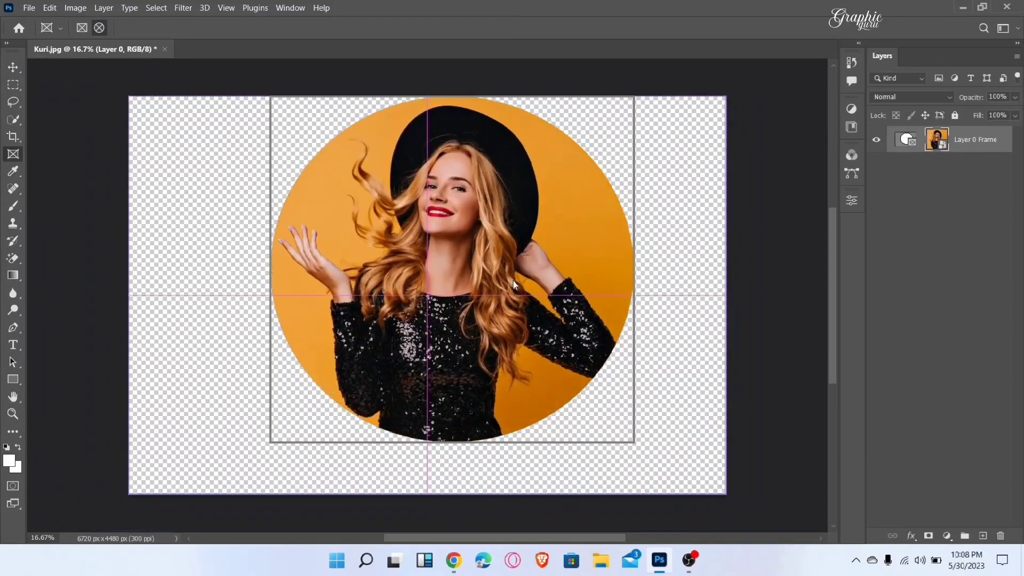
Step: Select the Layer 0 Frame's frame and move it with its picture to the middle of the canvas
click(905, 140)
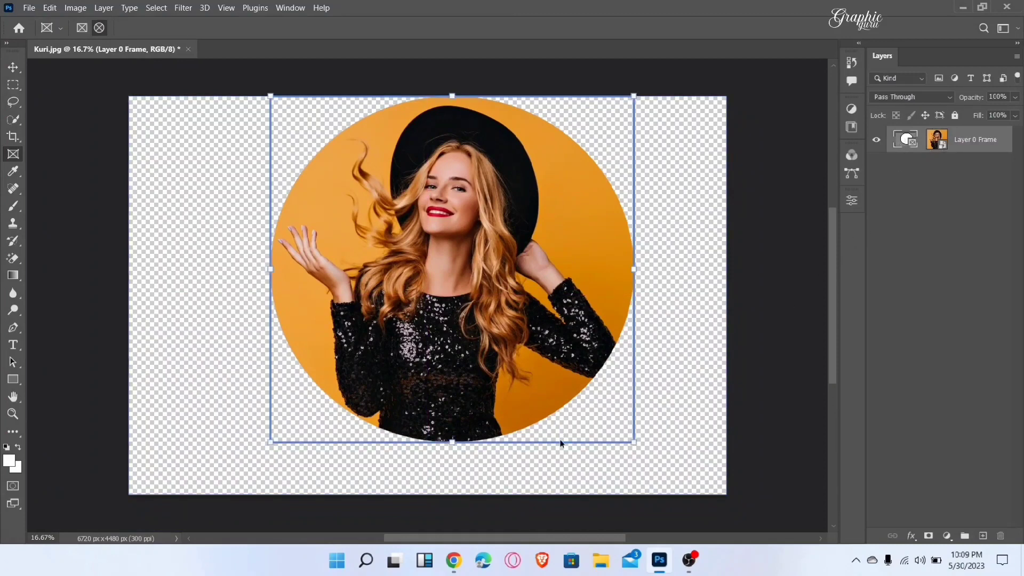
drag(560, 443, 537, 468)
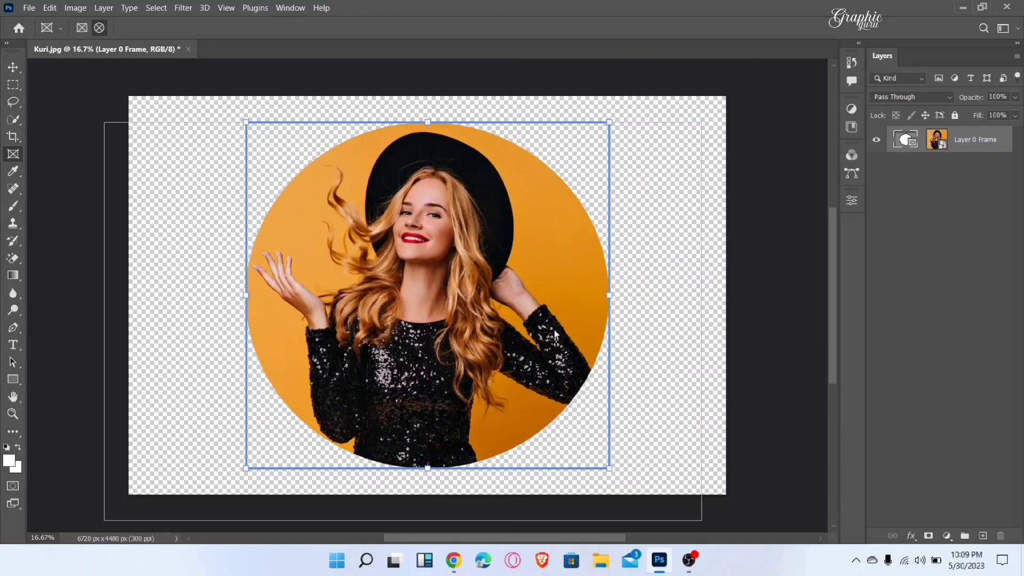
key(v)
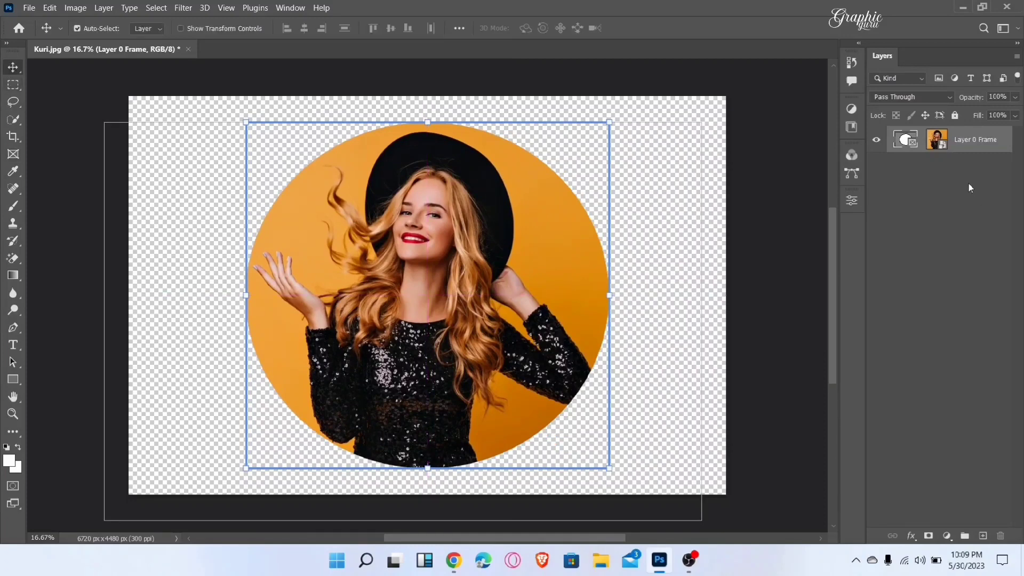
Step: Open the framed photo's smart object contents to inspect the full image, and return to the Kuri.jpg document
click(938, 143)
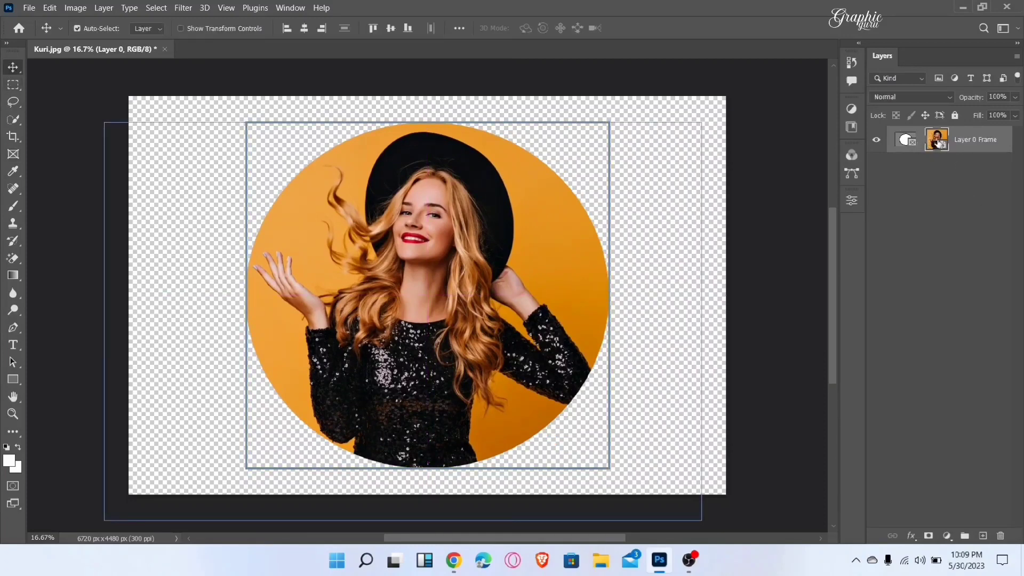
double_click(936, 139)
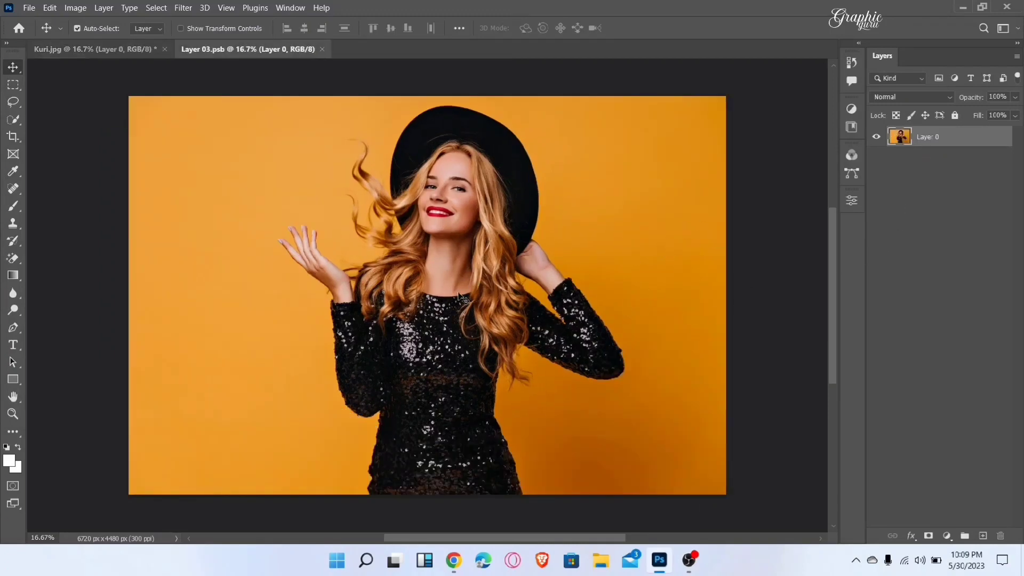
drag(564, 318, 563, 311)
click(114, 49)
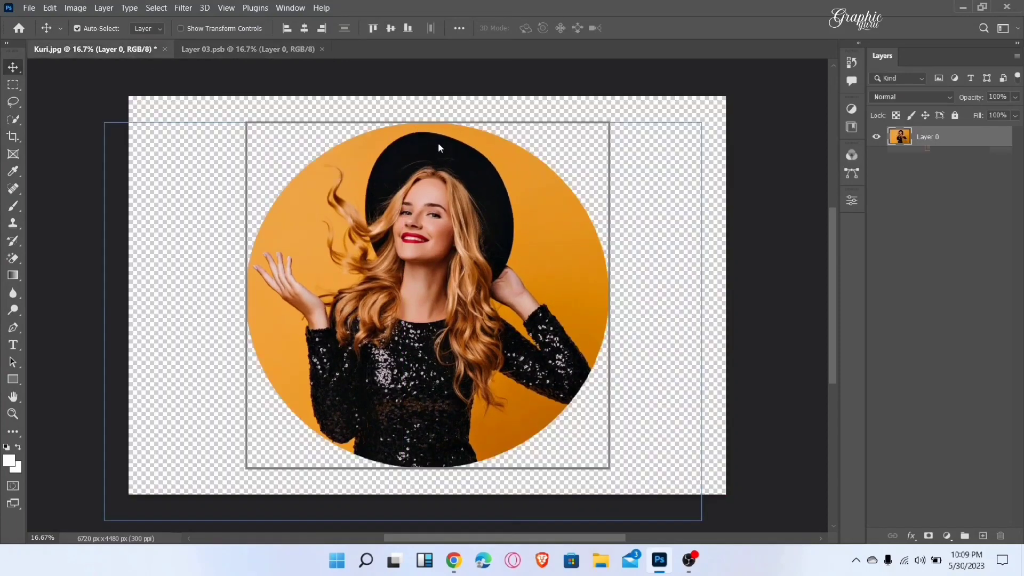
click(741, 229)
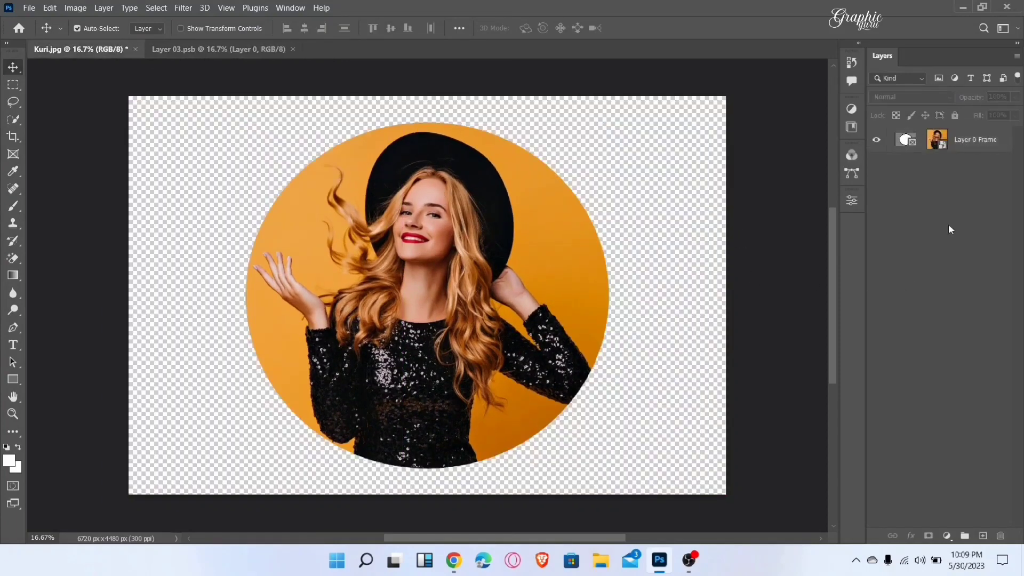
click(937, 145)
right_click(941, 142)
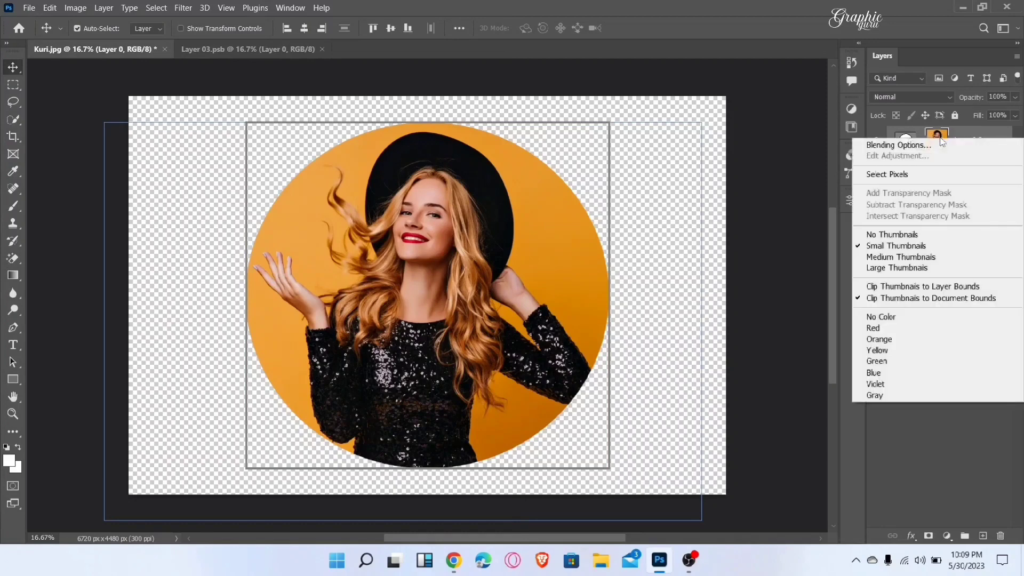
right_click(958, 131)
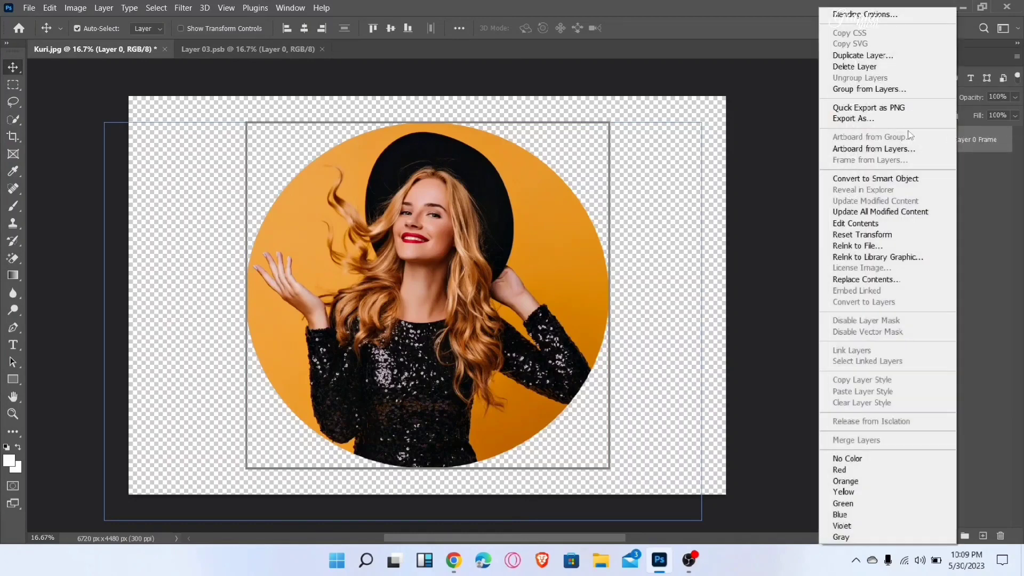
click(887, 119)
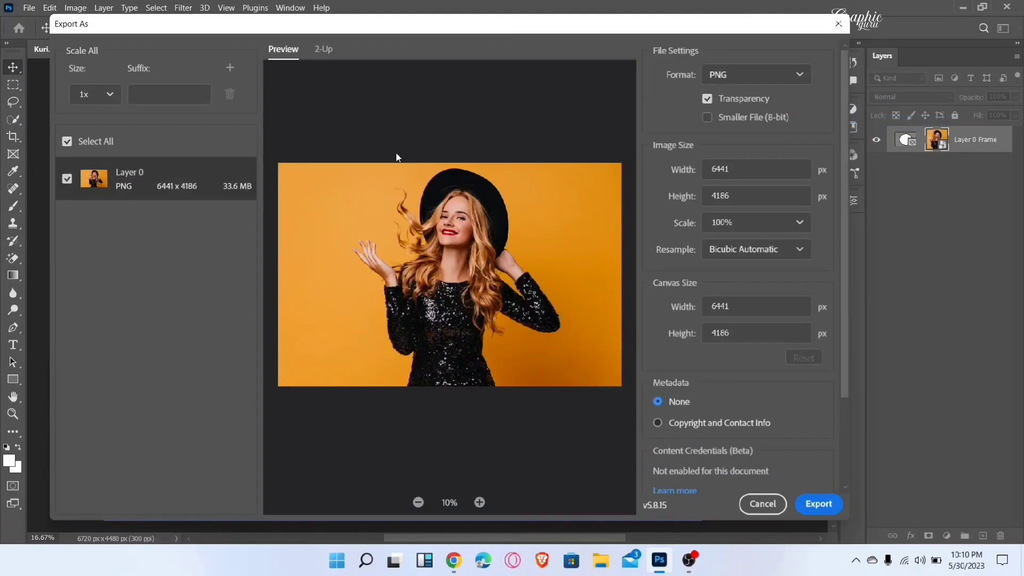
click(763, 505)
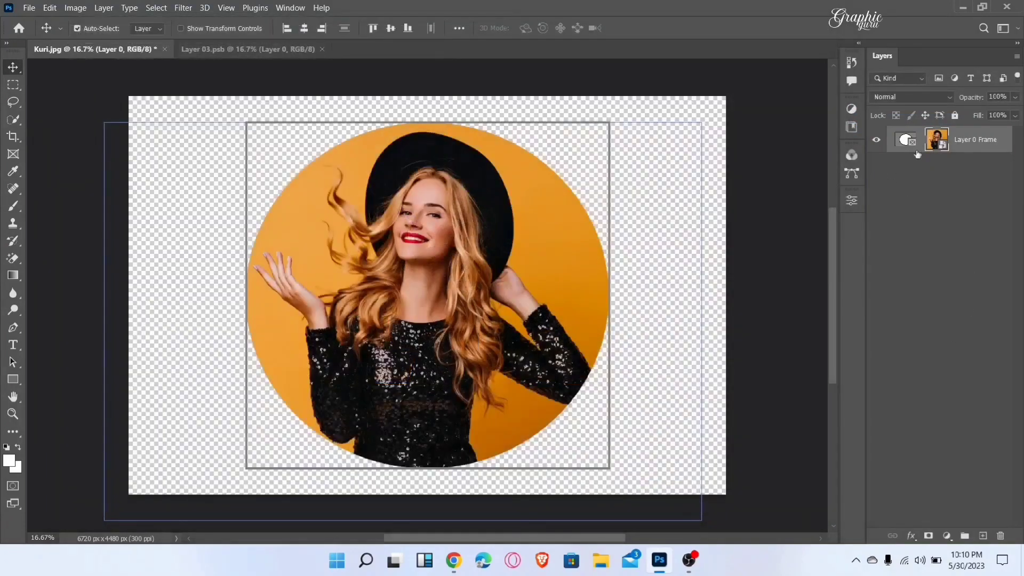
Step: Export the circular Layer 0 Frame with Export As and go to the desktop to check the exported image
right_click(905, 140)
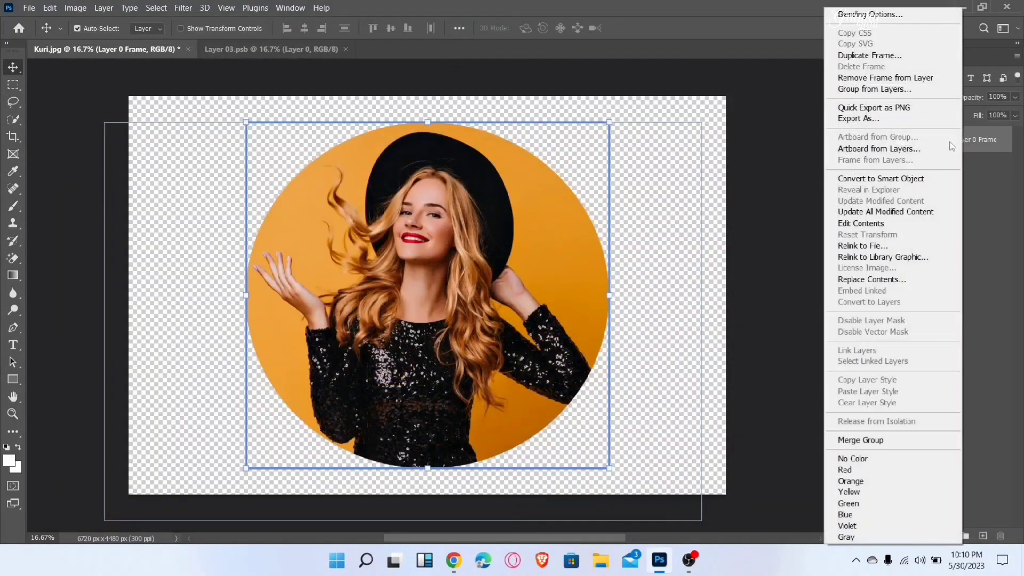
click(890, 119)
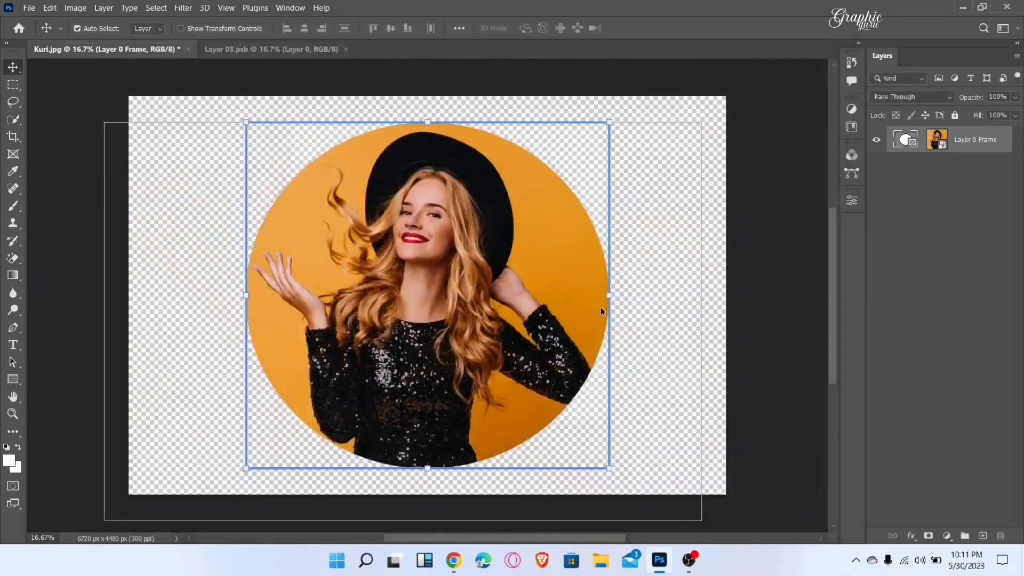
click(963, 8)
click(127, 103)
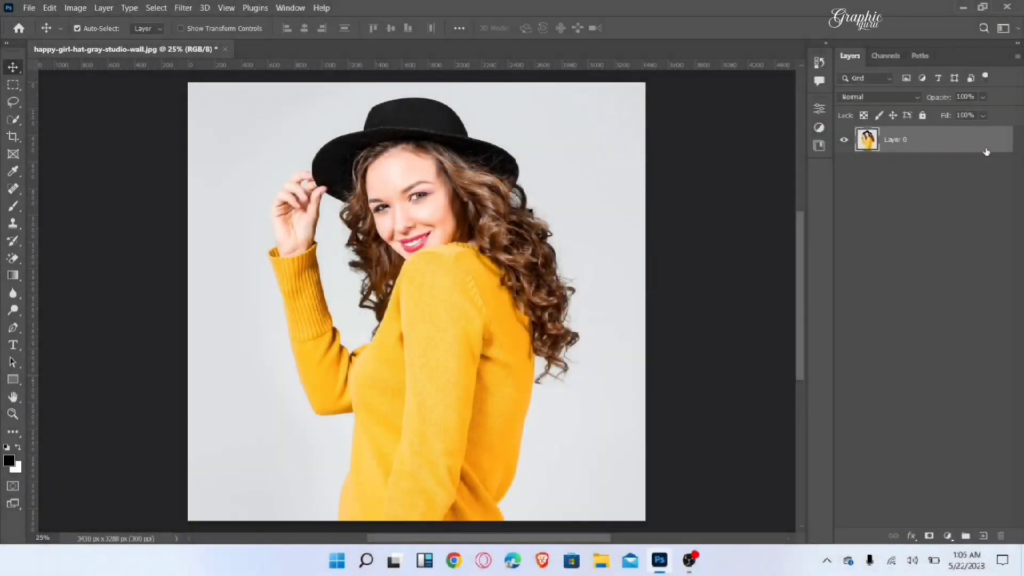
Step: Unlock the background layer of the photo of the woman in the yellow sweater and open it in Select and Mask
click(985, 152)
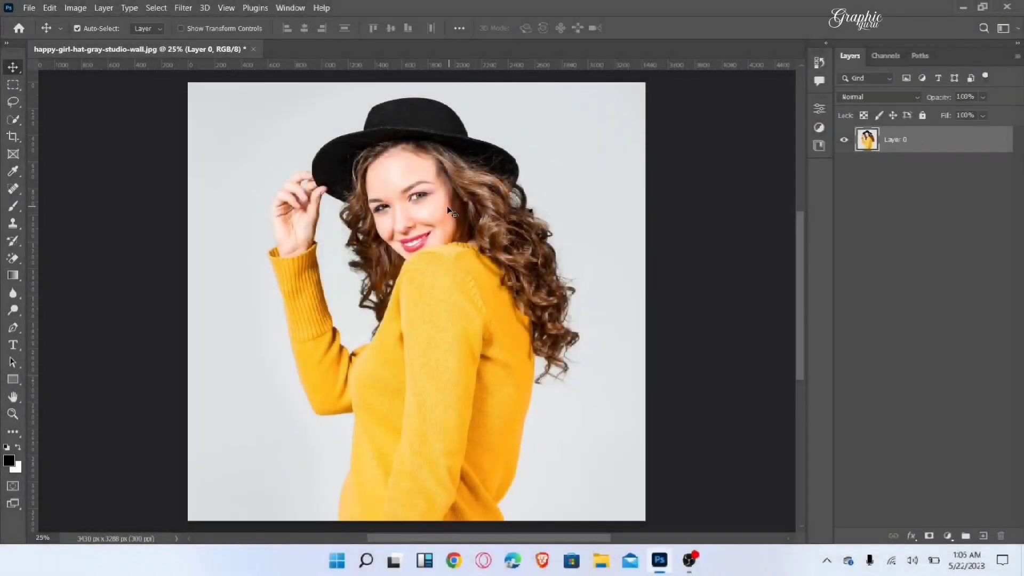
click(156, 8)
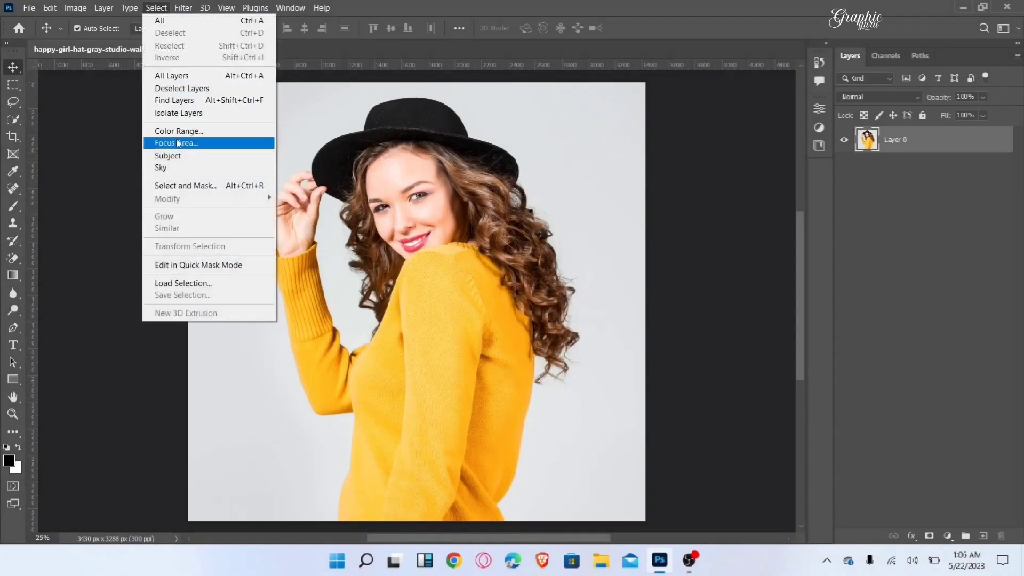
click(251, 186)
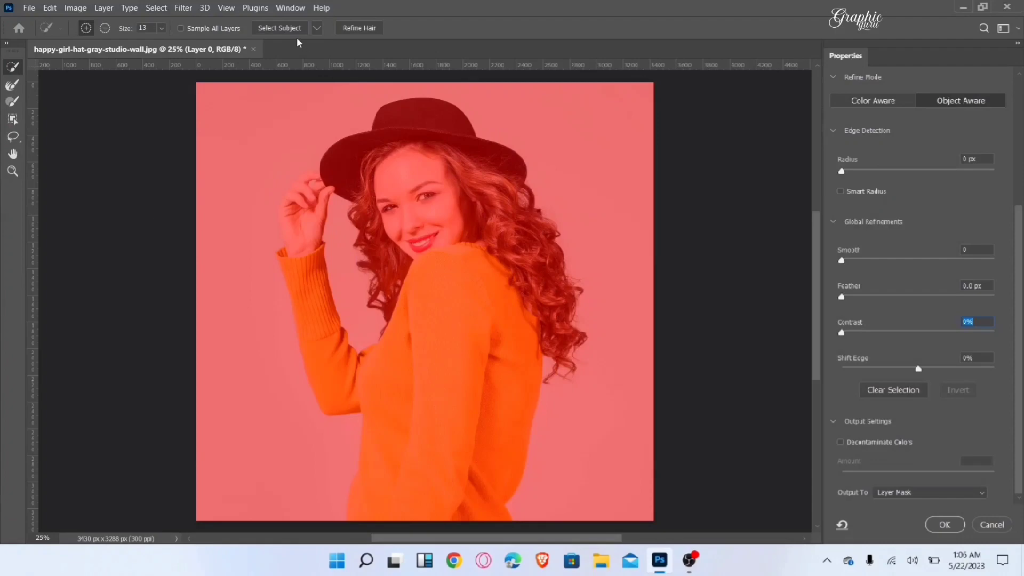
Step: Select the woman automatically as the subject and refine the selection around her hair
click(294, 30)
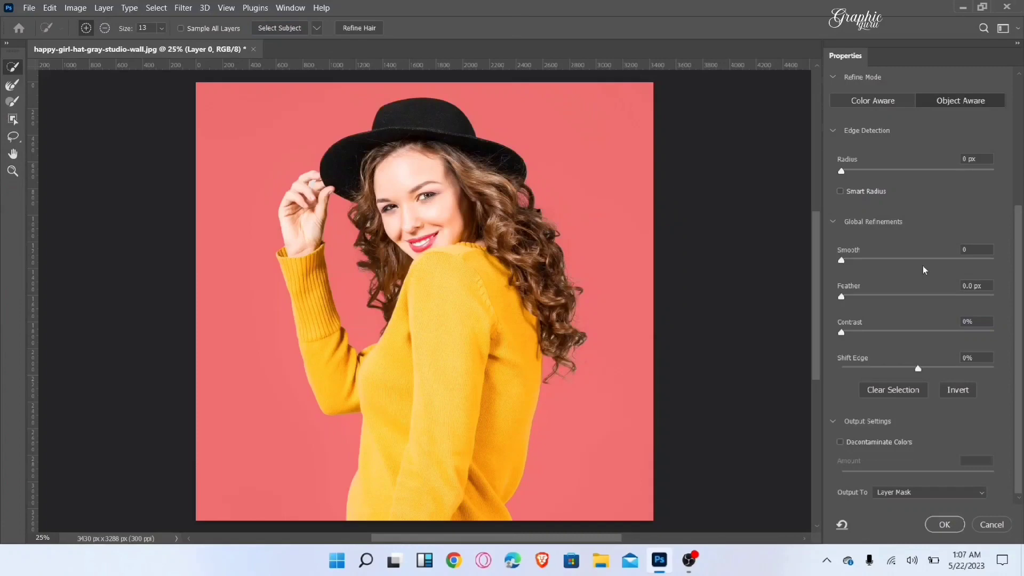
scroll(924, 271, up, 2)
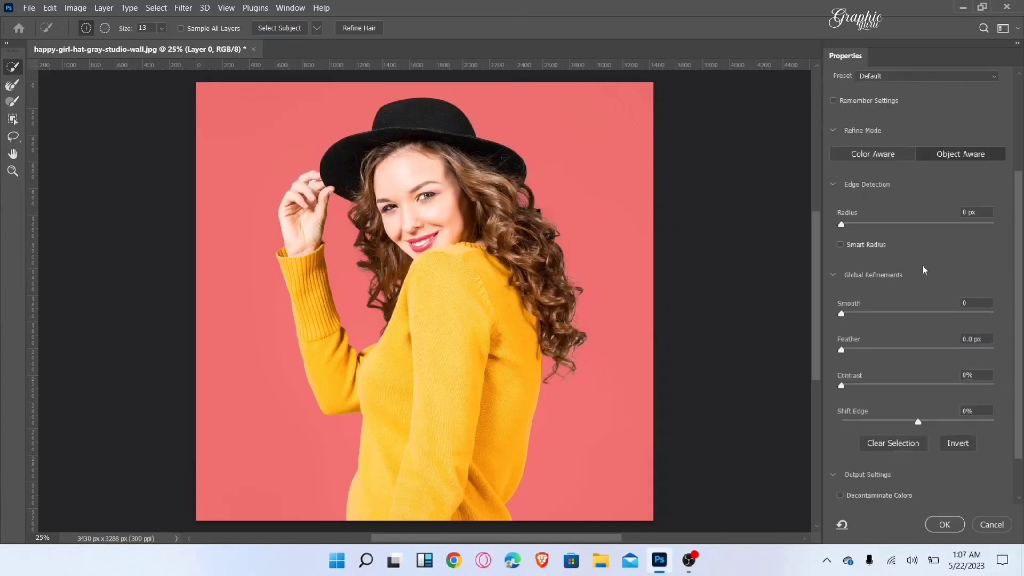
scroll(930, 258, up, 1)
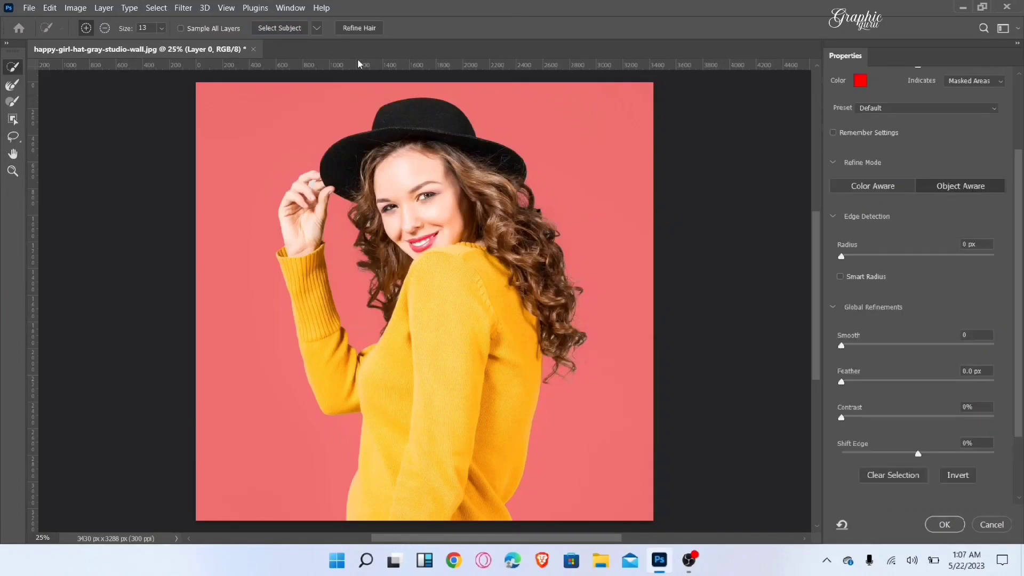
click(368, 30)
Step: Set the global refinements to Smooth 32, Feather 4.4 px, Contrast 19% and Shift Edge +7%
click(890, 345)
click(877, 382)
click(871, 419)
click(923, 454)
Step: Output the refined selection as a Layer Mask and apply it to the woman's layer
scroll(923, 416, down, 3)
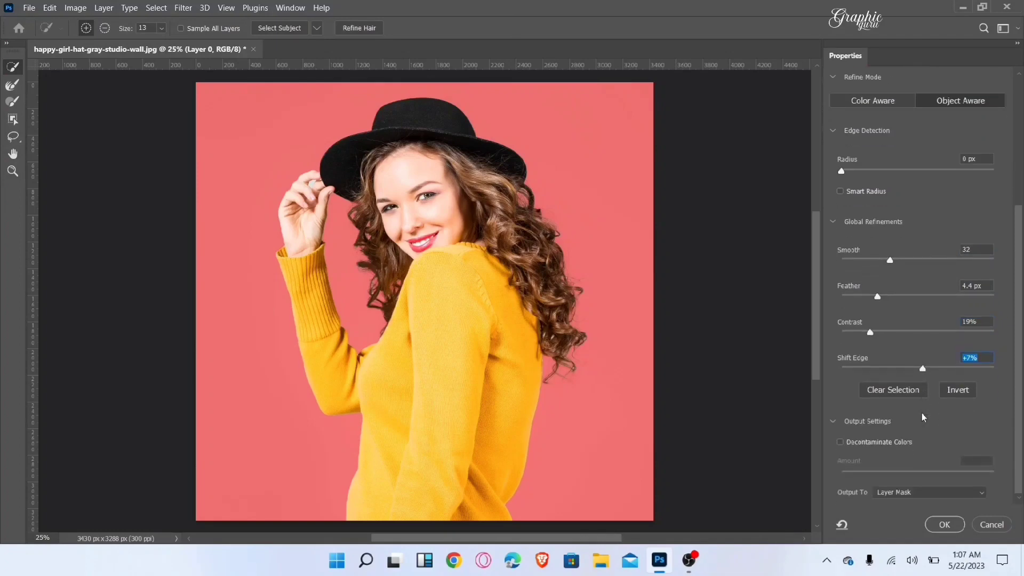
click(922, 492)
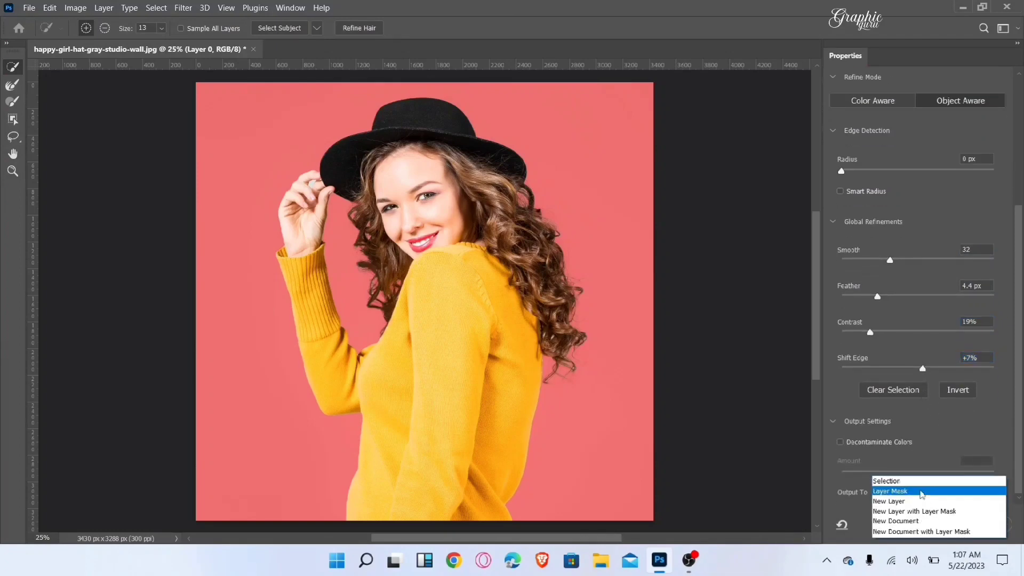
click(917, 491)
click(918, 492)
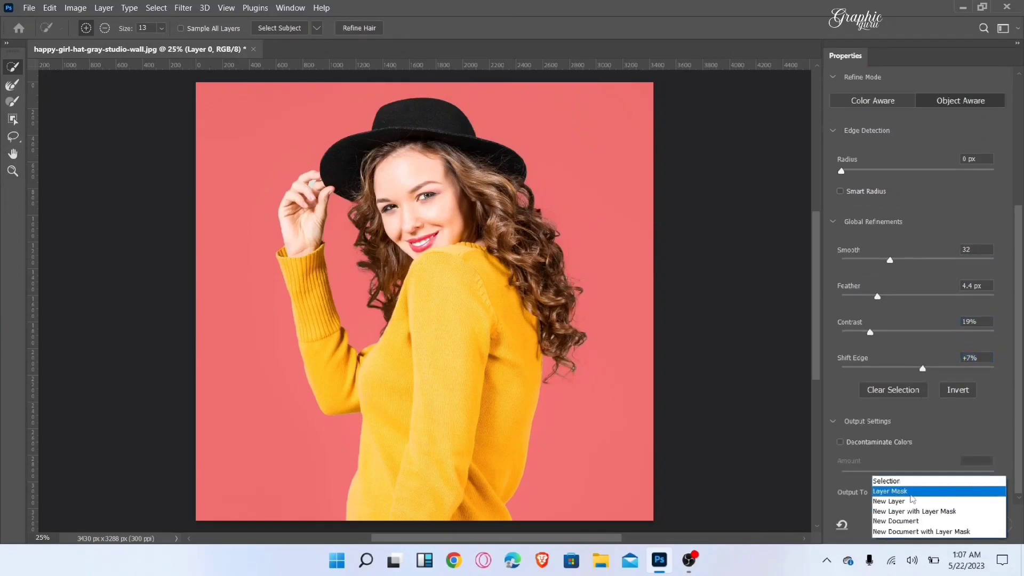
click(917, 491)
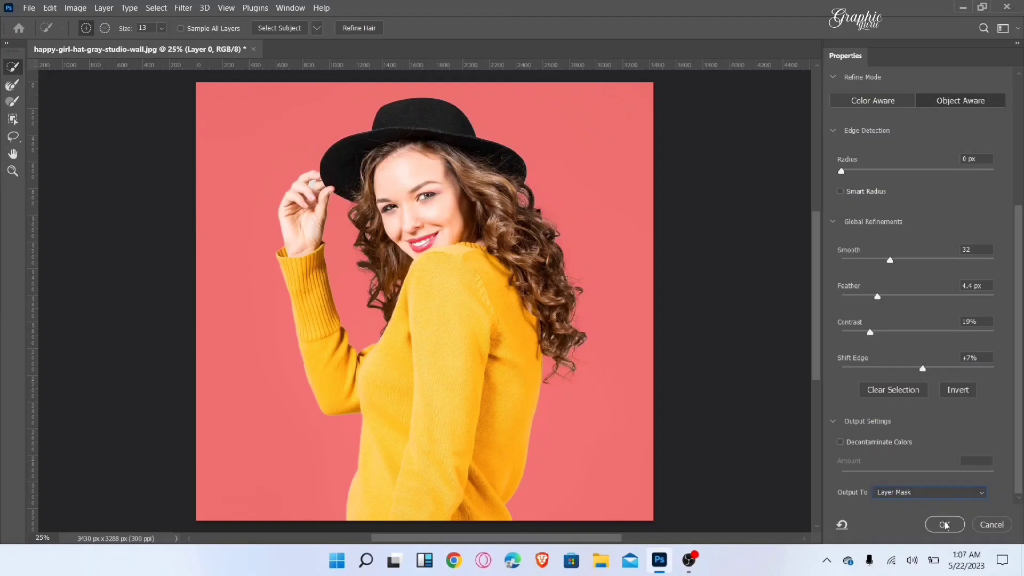
click(944, 525)
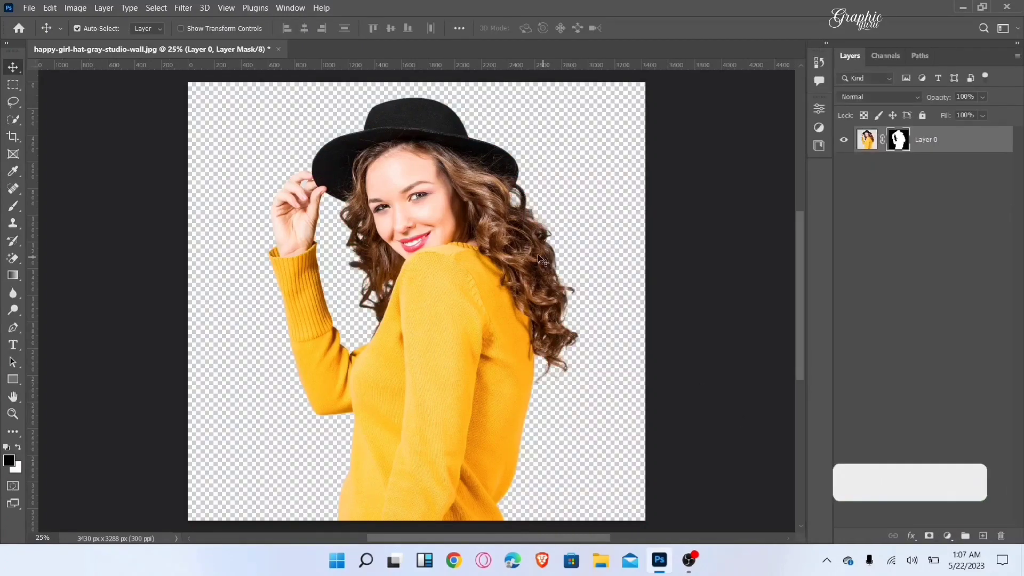
right_click(18, 262)
click(52, 285)
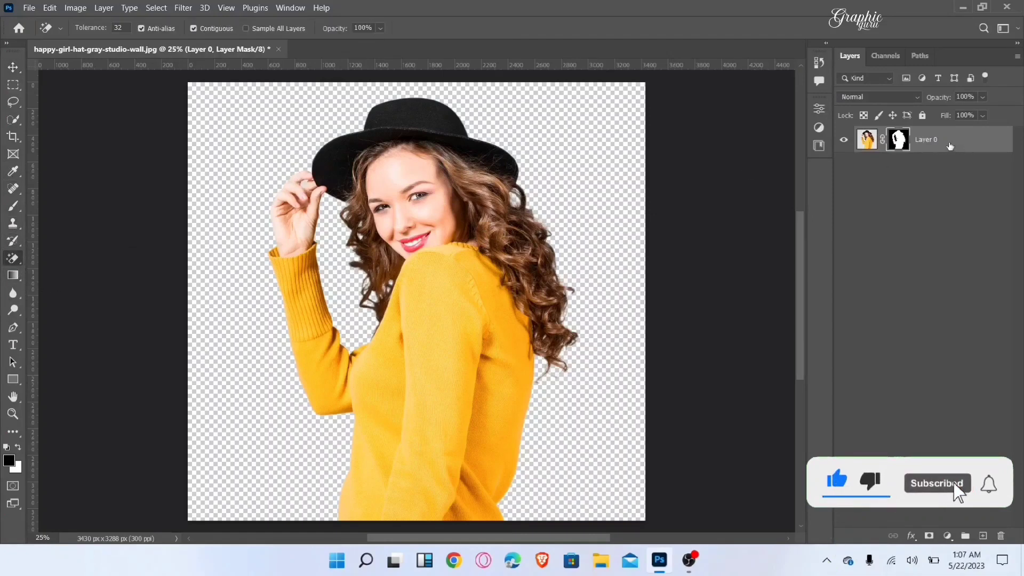
click(866, 139)
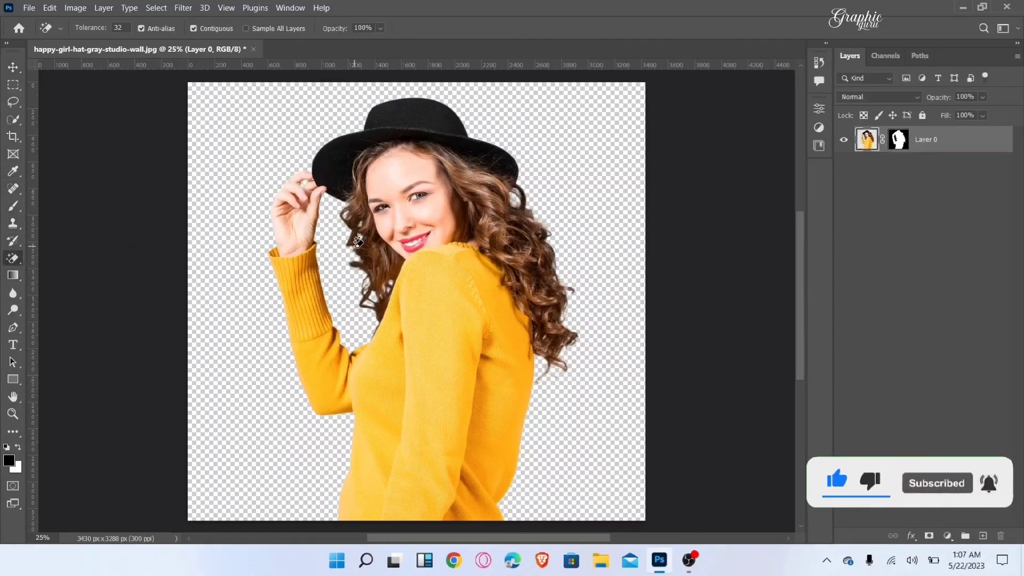
key(v)
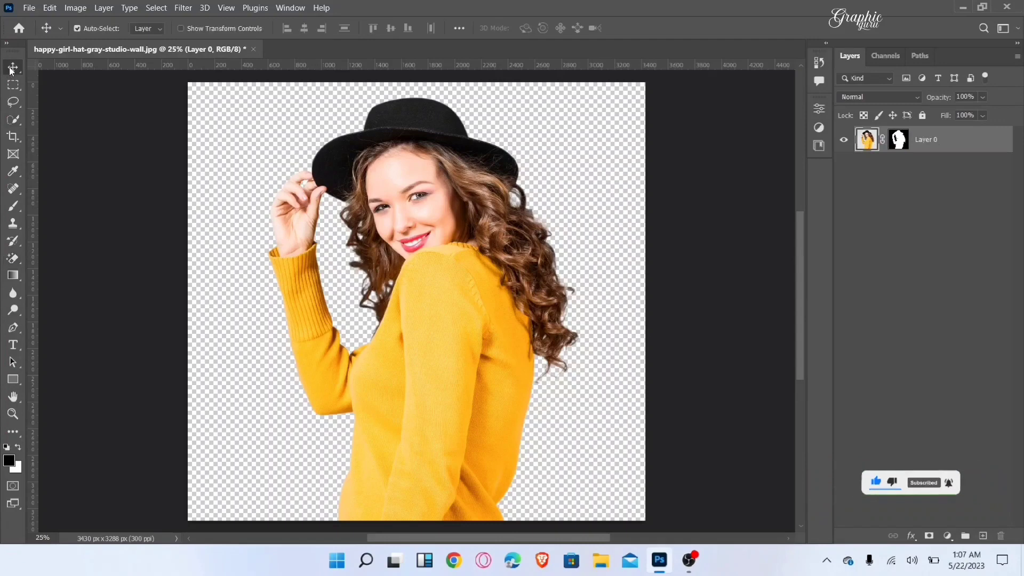
Step: Add a Solid Color fill layer in yellow #fcff00 and place it beneath the woman's cutout, Layer 0
click(948, 536)
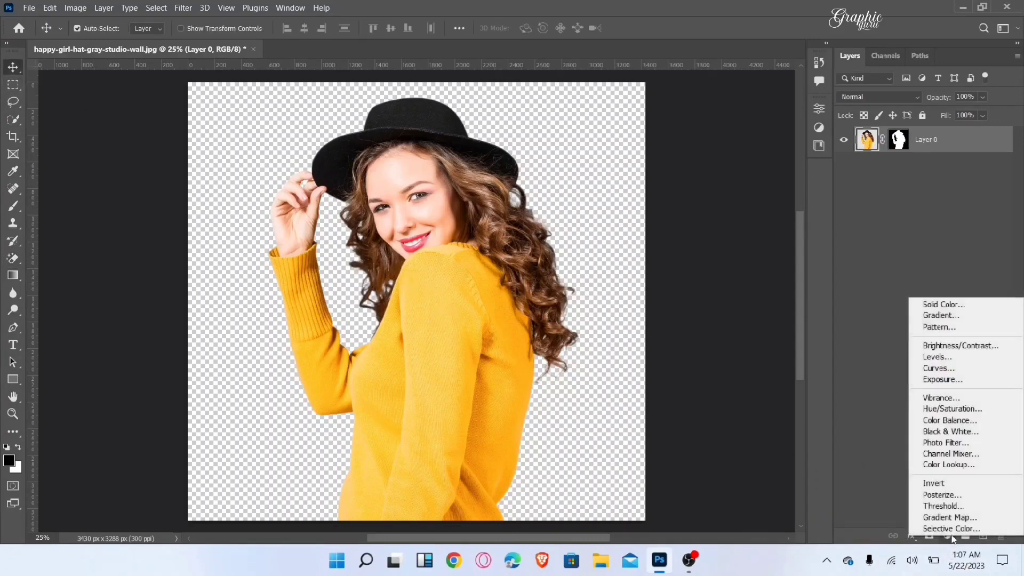
click(953, 305)
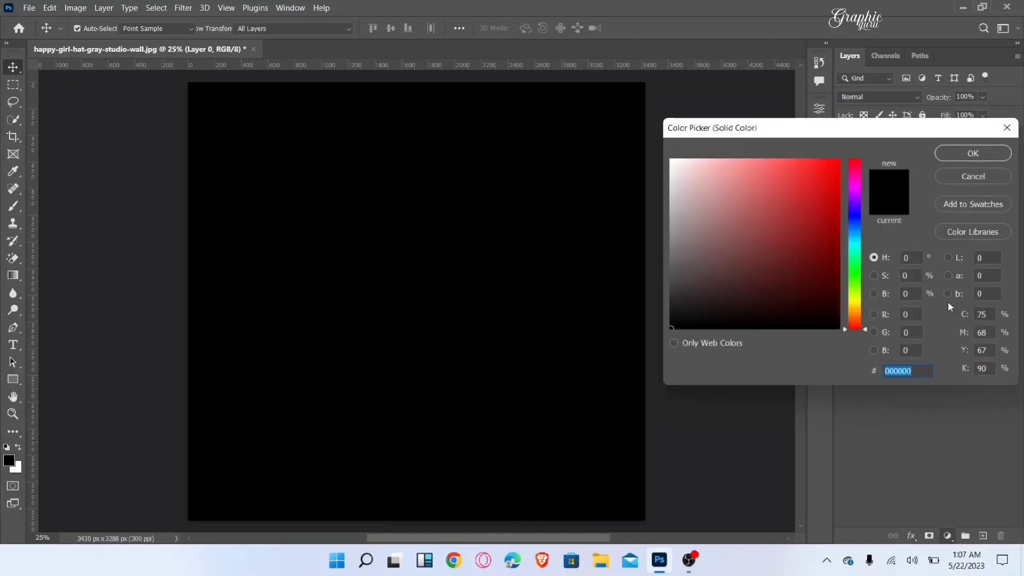
click(855, 301)
drag(816, 264, 839, 160)
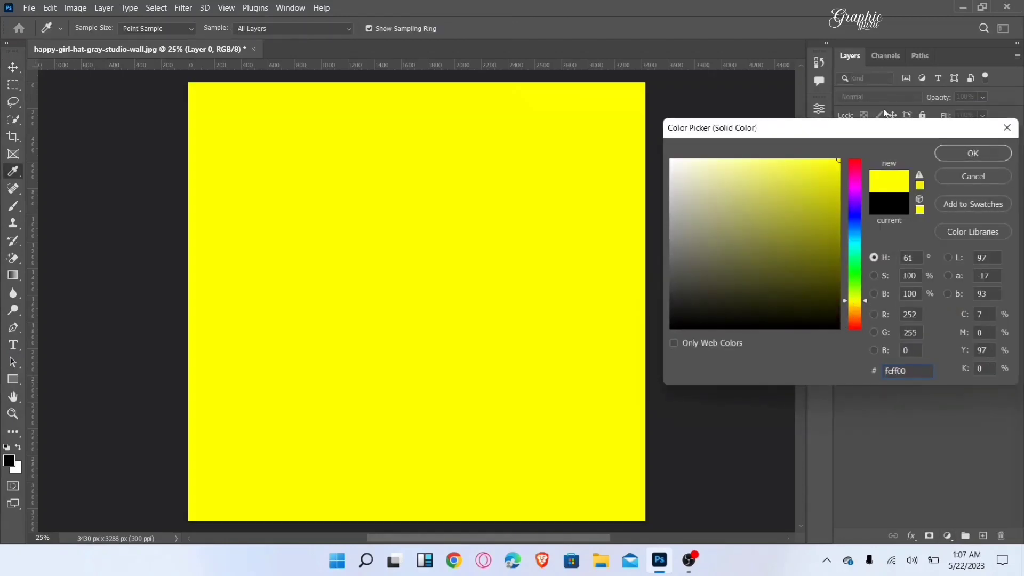
click(971, 153)
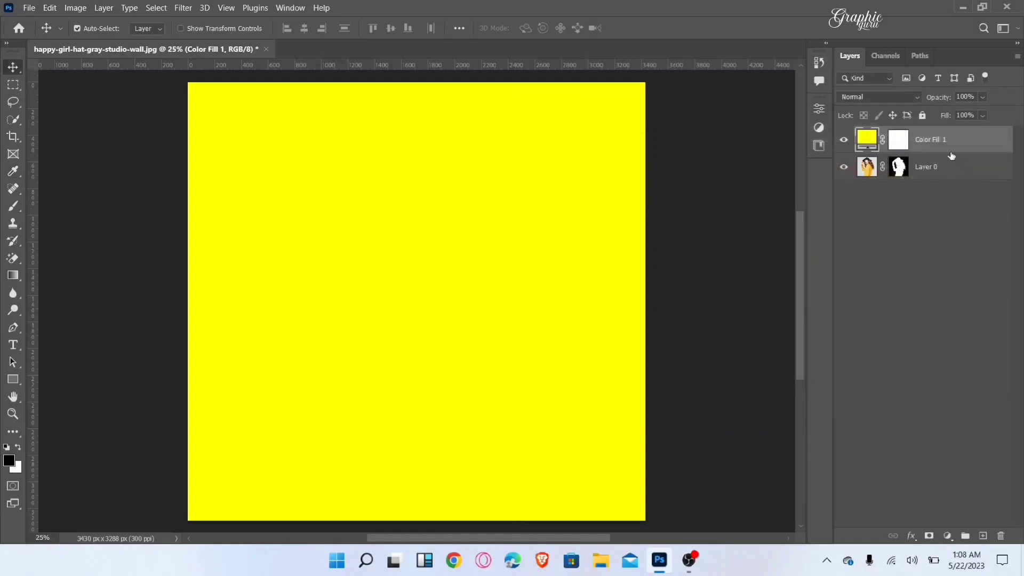
drag(952, 142, 953, 229)
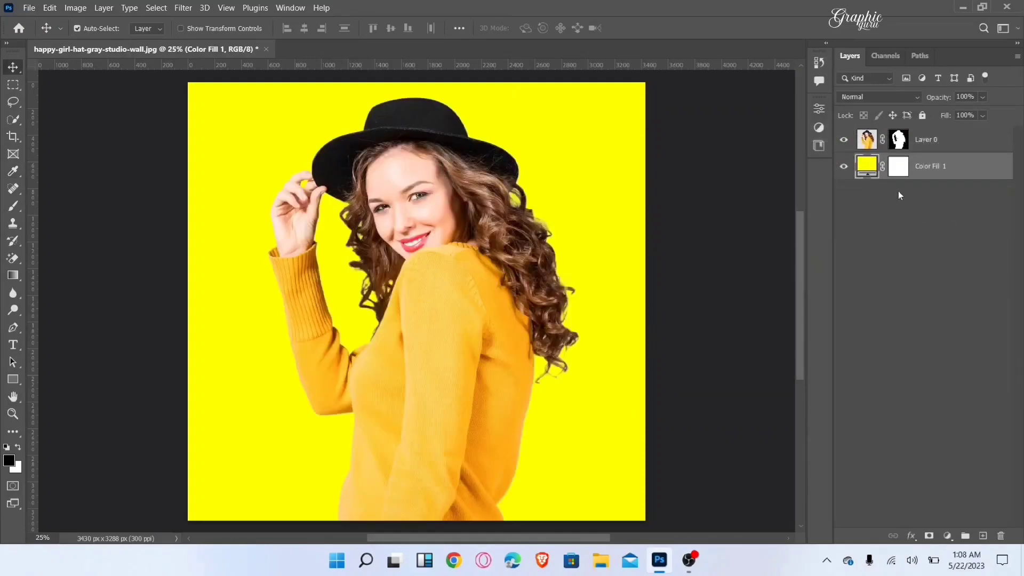
Step: Recolor the Color Fill 1 background to a golden yellow sampled from the woman's sweater
double_click(872, 168)
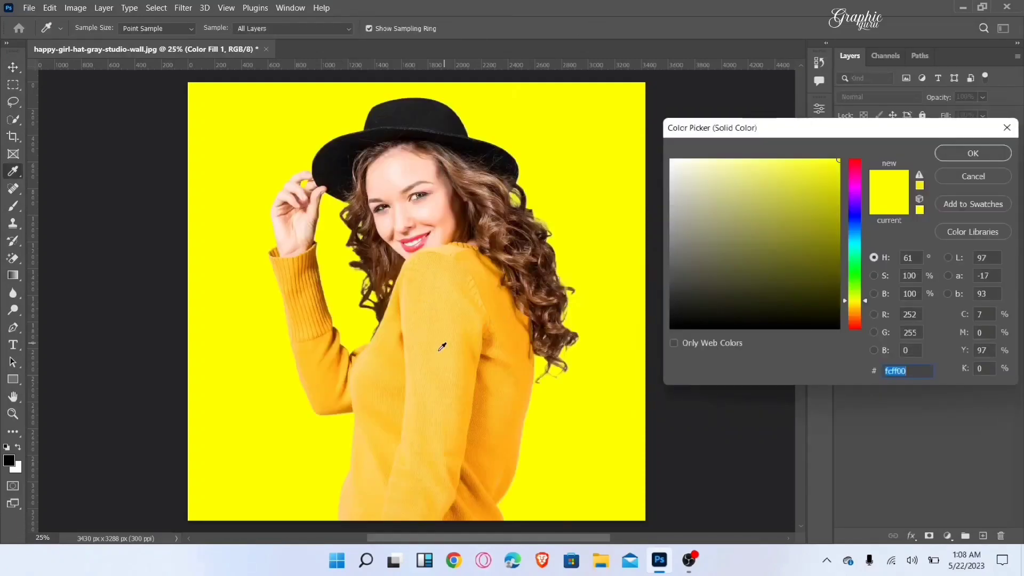
click(463, 315)
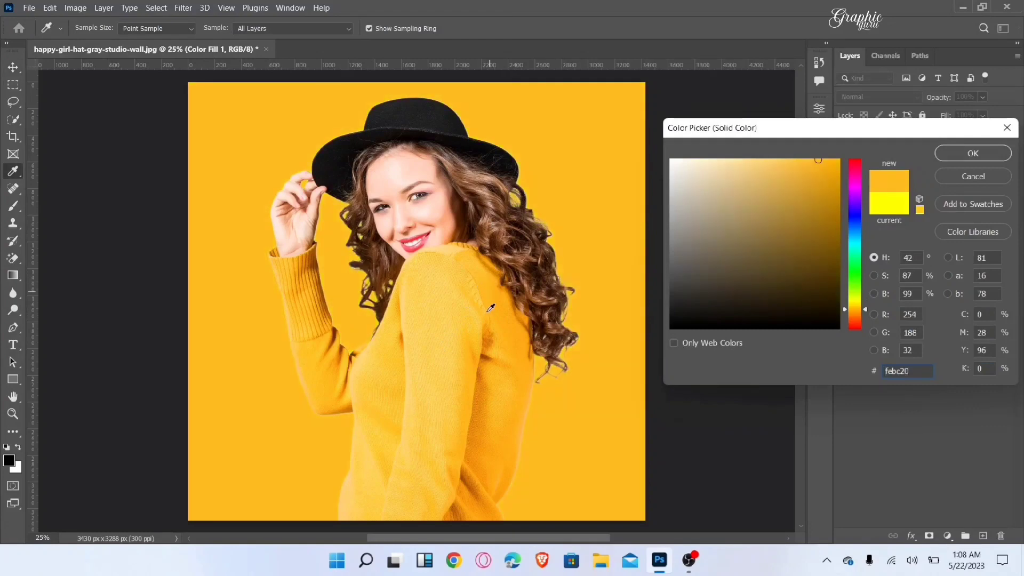
click(422, 383)
click(361, 367)
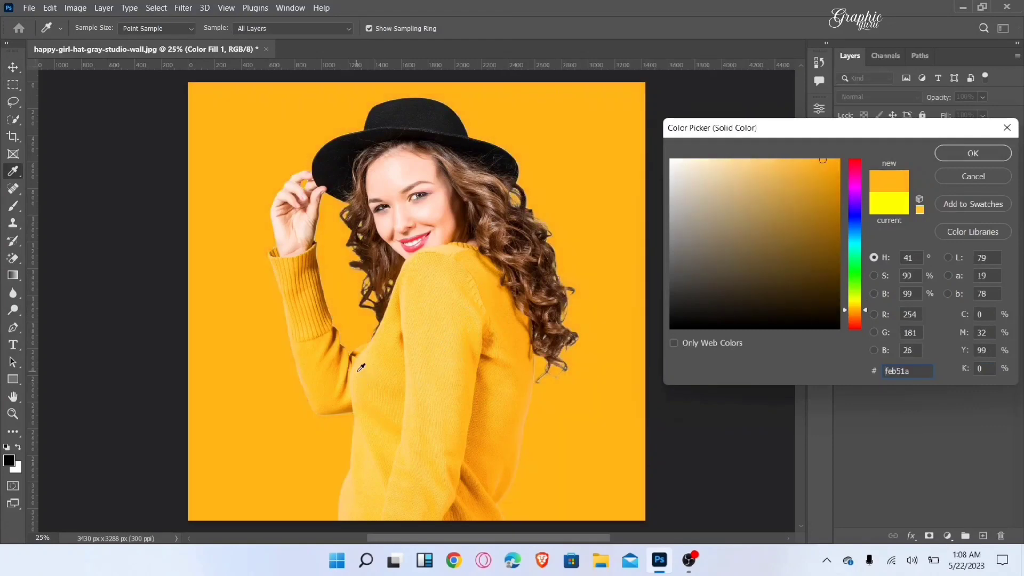
click(509, 300)
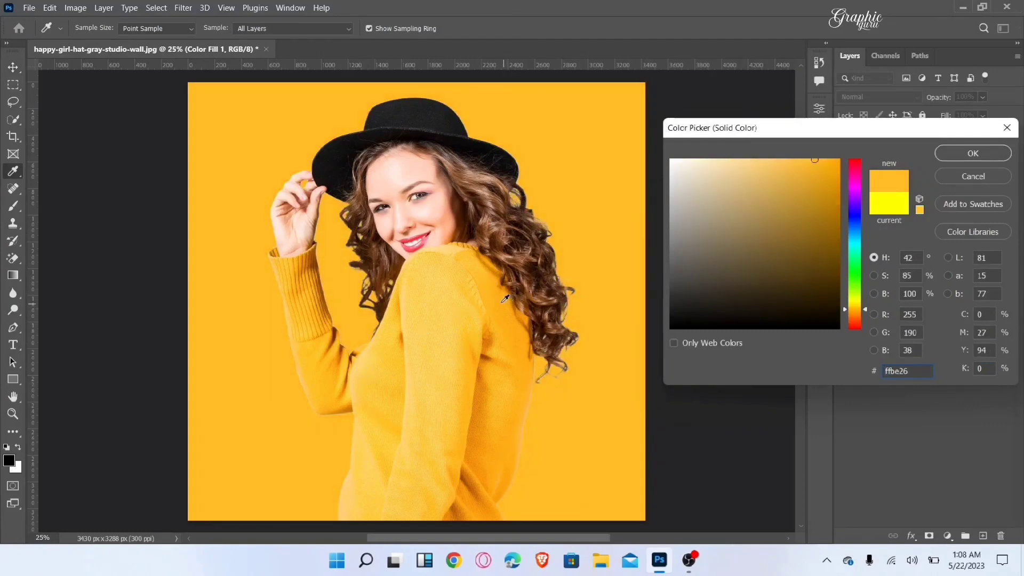
click(506, 301)
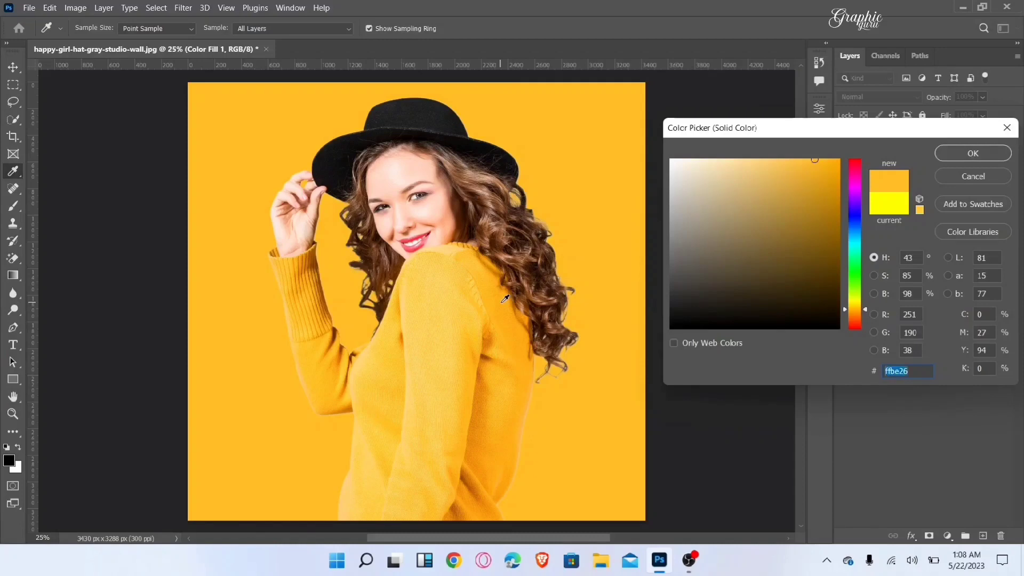
click(957, 154)
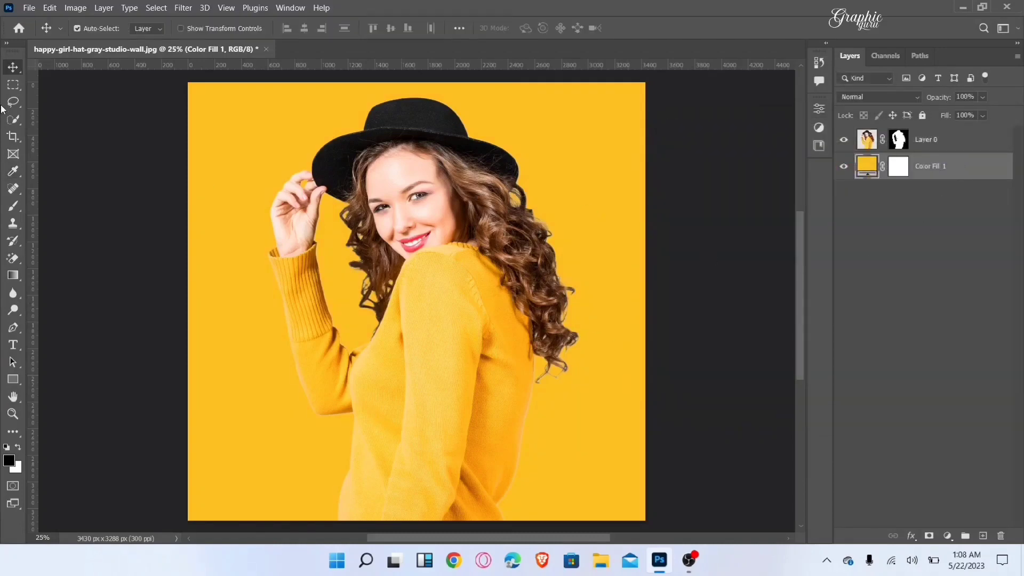
click(12, 85)
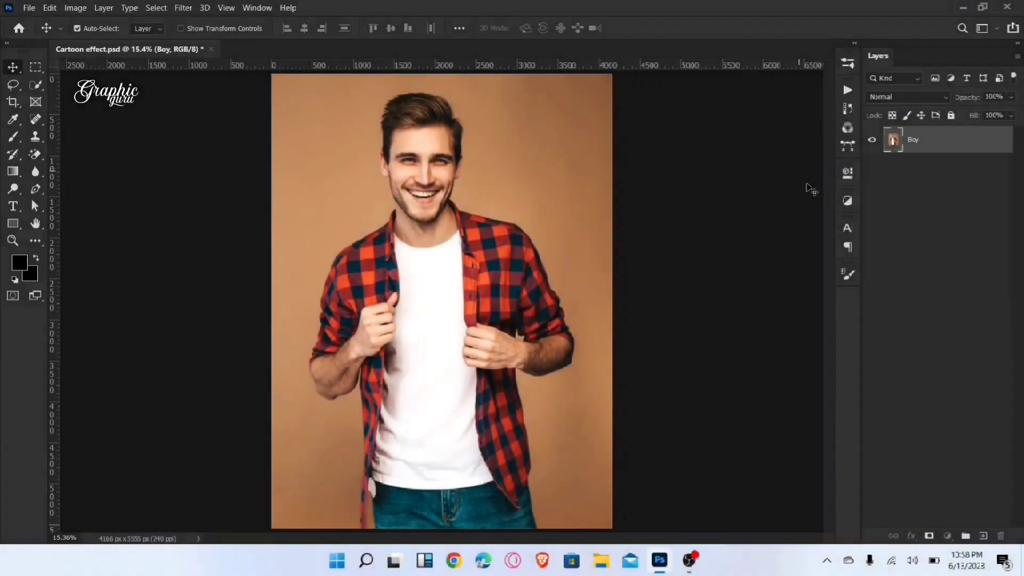
Step: Duplicate the Boy layer in Cartoon effect.psd and convert the duplicate to a Smart Object
right_click(951, 139)
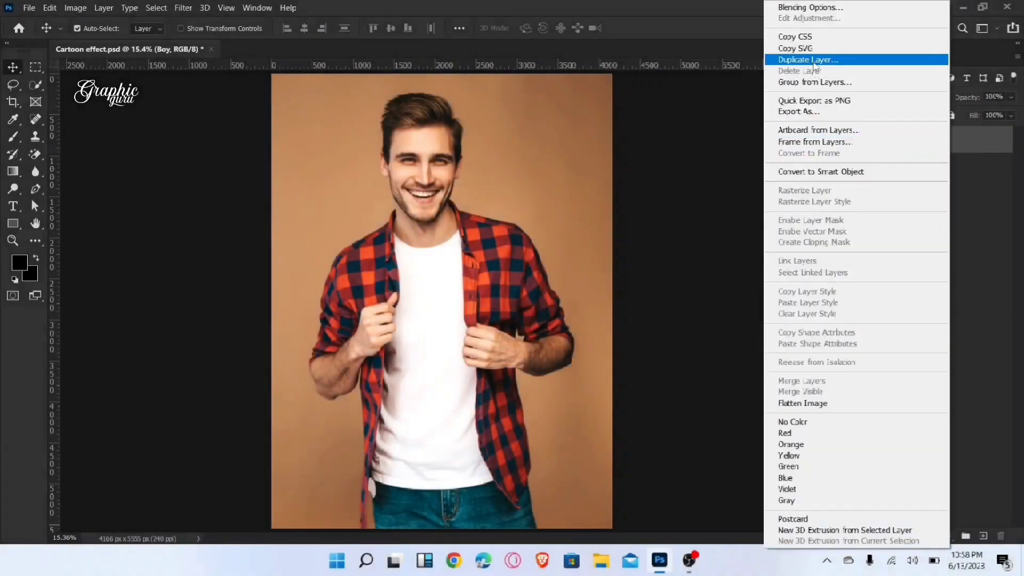
click(846, 60)
click(626, 152)
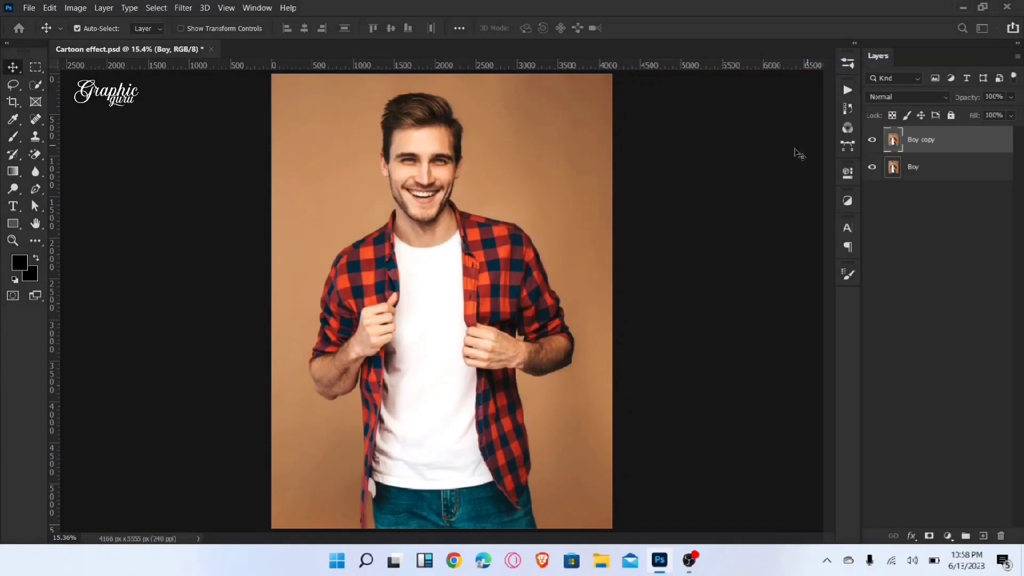
right_click(955, 140)
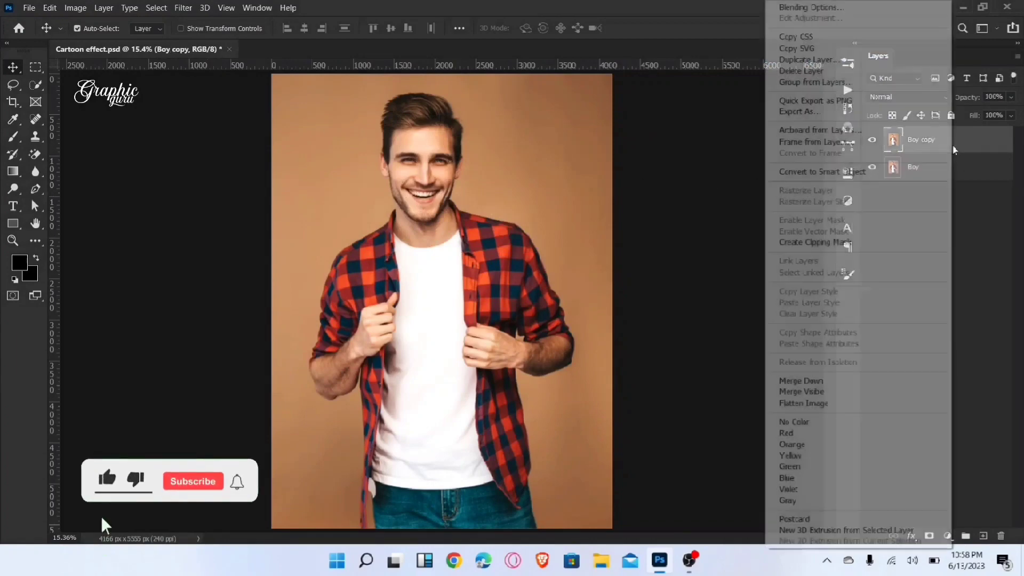
click(843, 171)
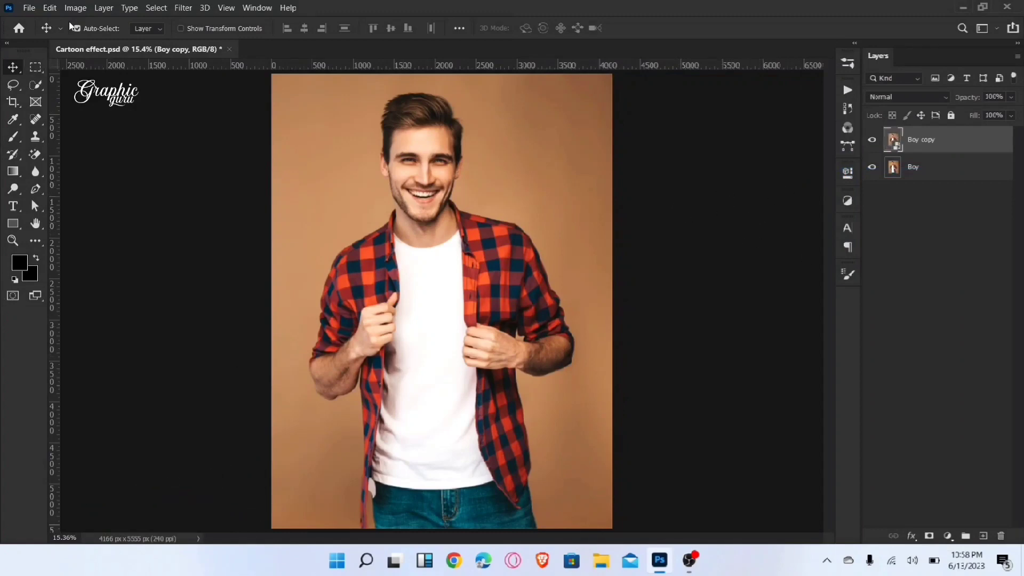
Step: Apply a Shadows/Highlights adjustment to the Boy copy layer with Shadows at 35% and Highlights at 0%
click(75, 7)
mouse_move(92, 41)
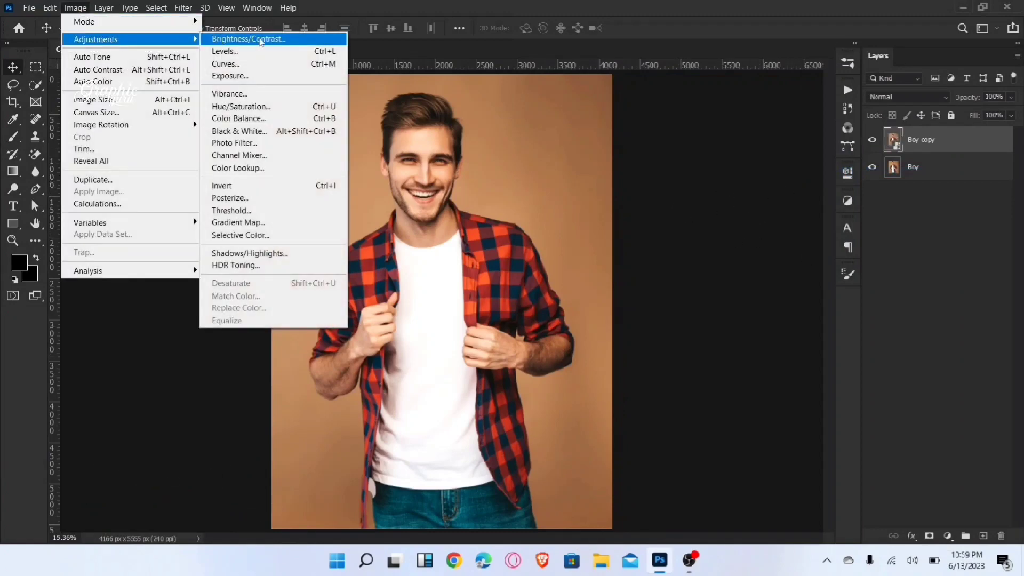
click(320, 254)
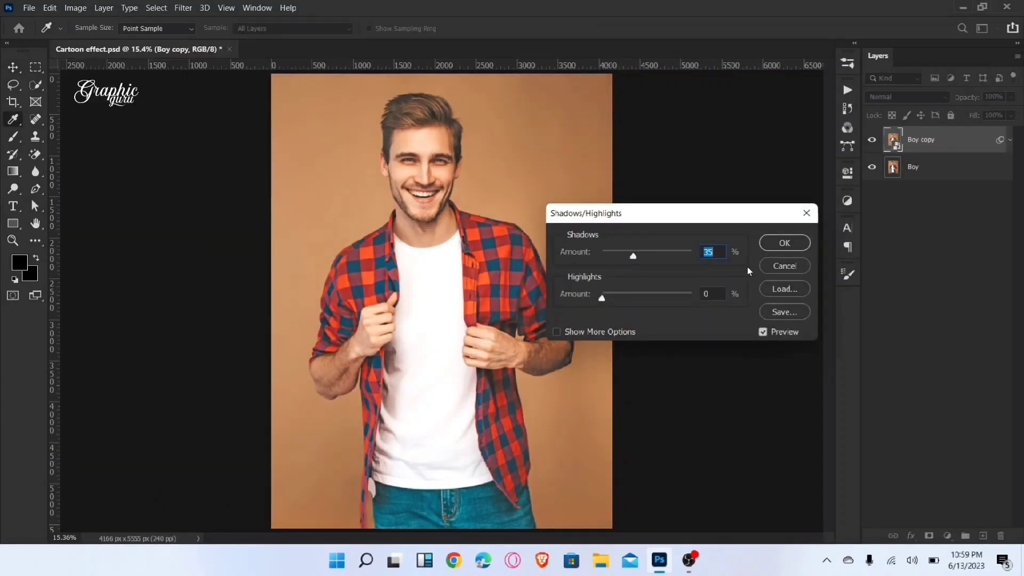
click(784, 244)
key(v)
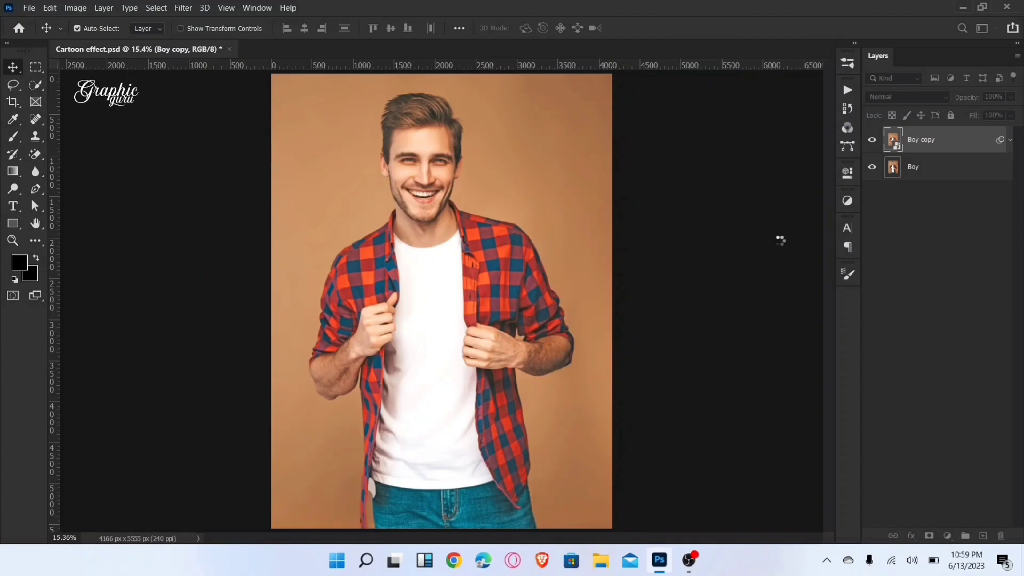
Step: Start an Oil Paint filter on the Boy copy layer and frame the man's face in its preview at 17%
key(ctrl+plus)
key(ctrl+plus)
key(ctrl+plus)
drag(450, 133, 451, 385)
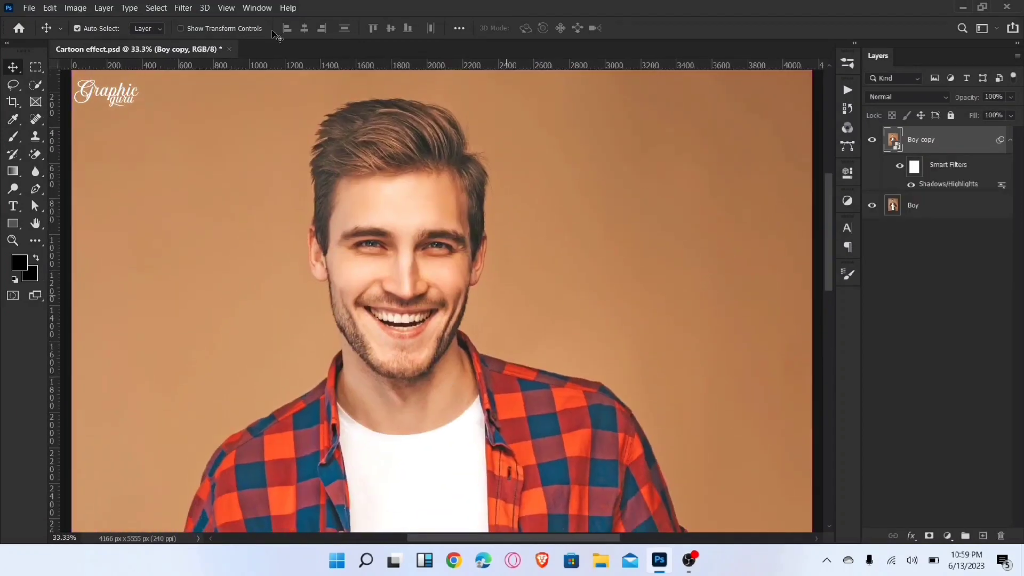
click(183, 8)
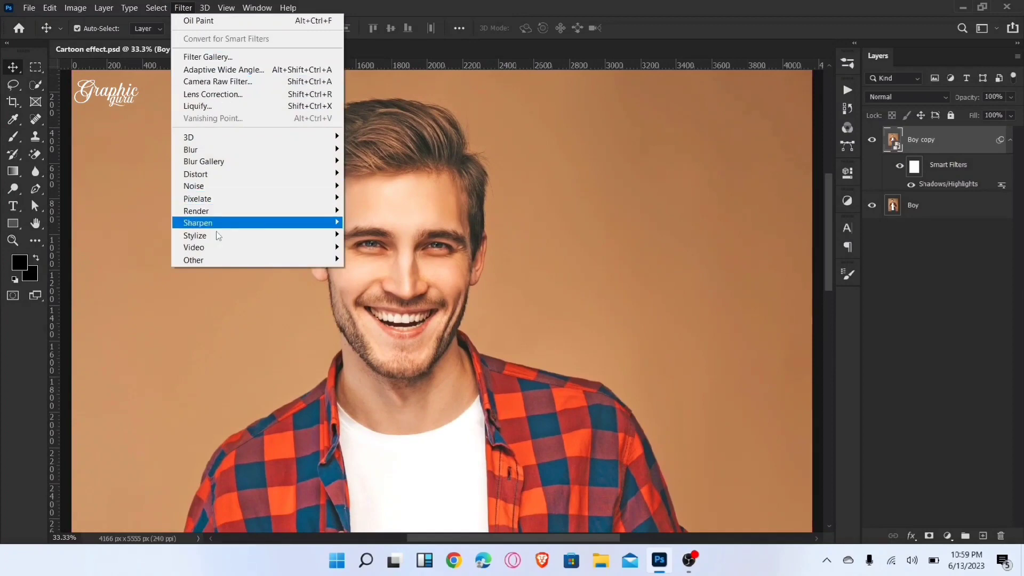
mouse_move(277, 235)
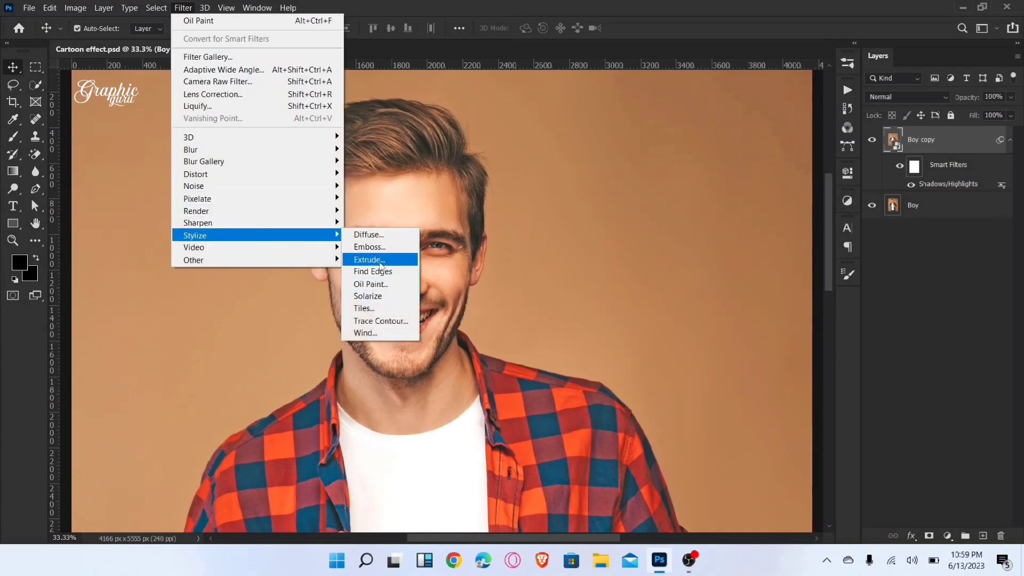
click(371, 284)
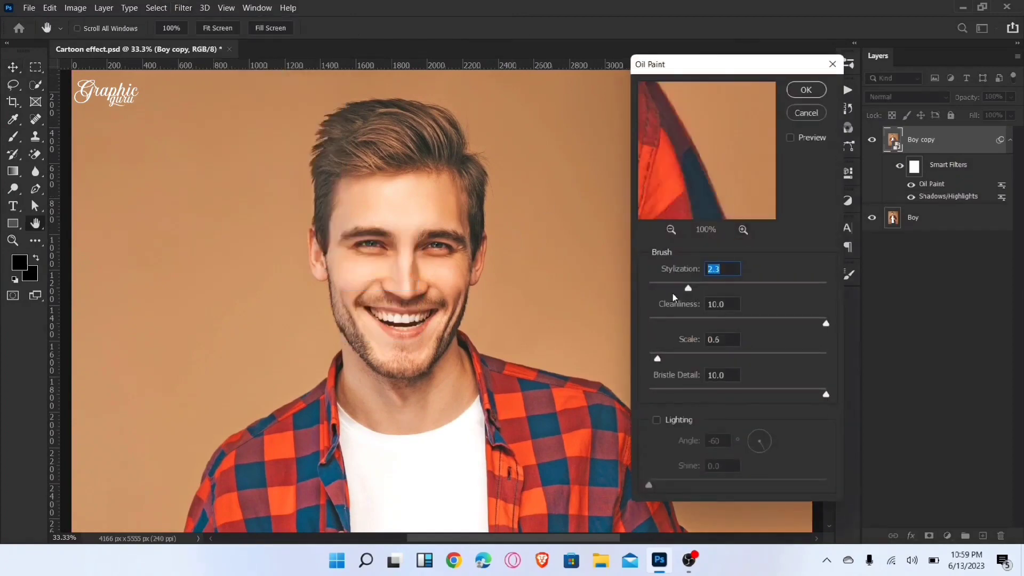
click(671, 229)
click(671, 229)
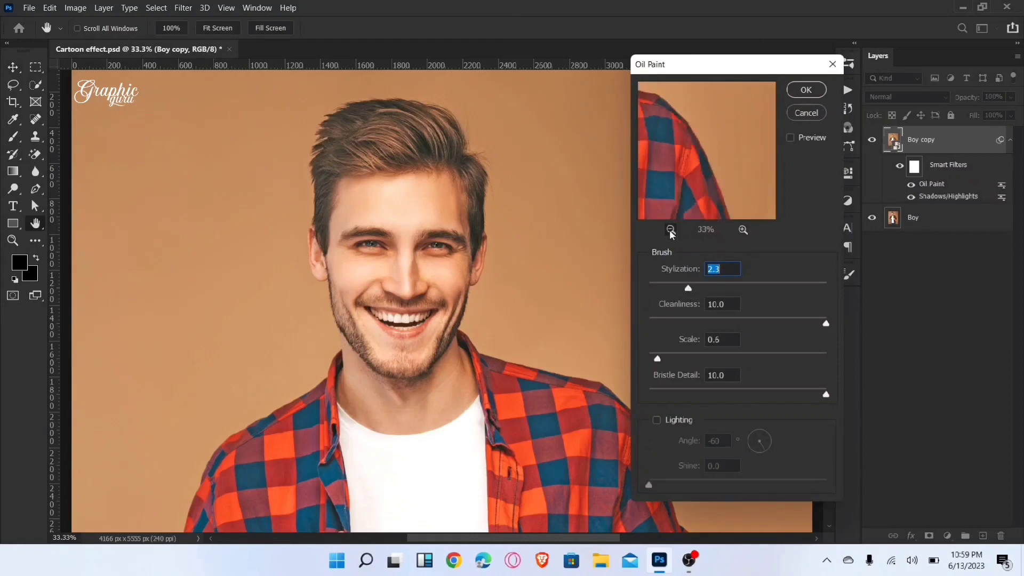
click(671, 229)
drag(668, 165, 861, 353)
Step: Set the Oil Paint Scale to 0.1, lower the Bristle Detail, and apply the filter
click(737, 340)
key(Down)
key(Down)
key(Down)
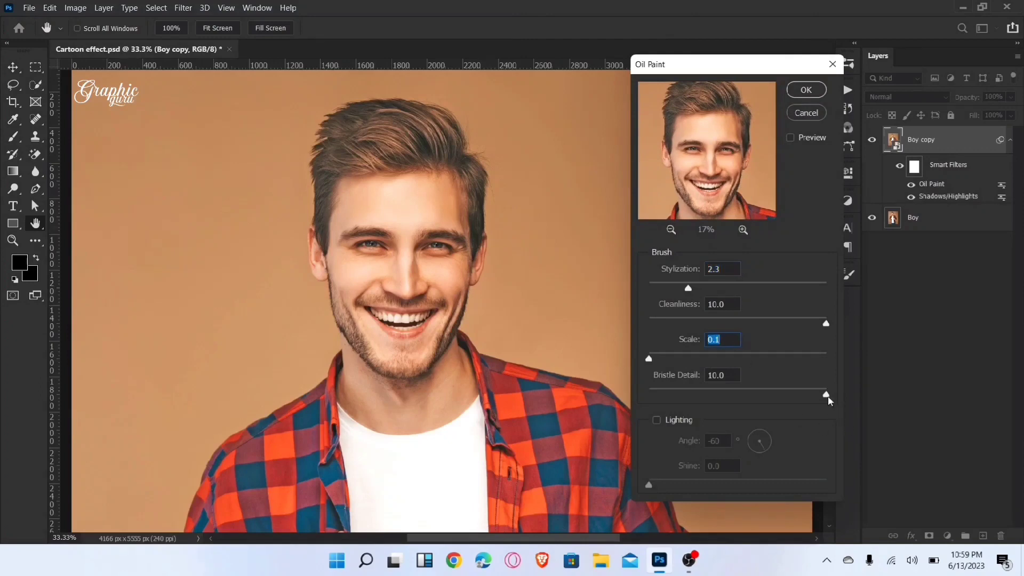
drag(829, 400, 738, 396)
click(793, 95)
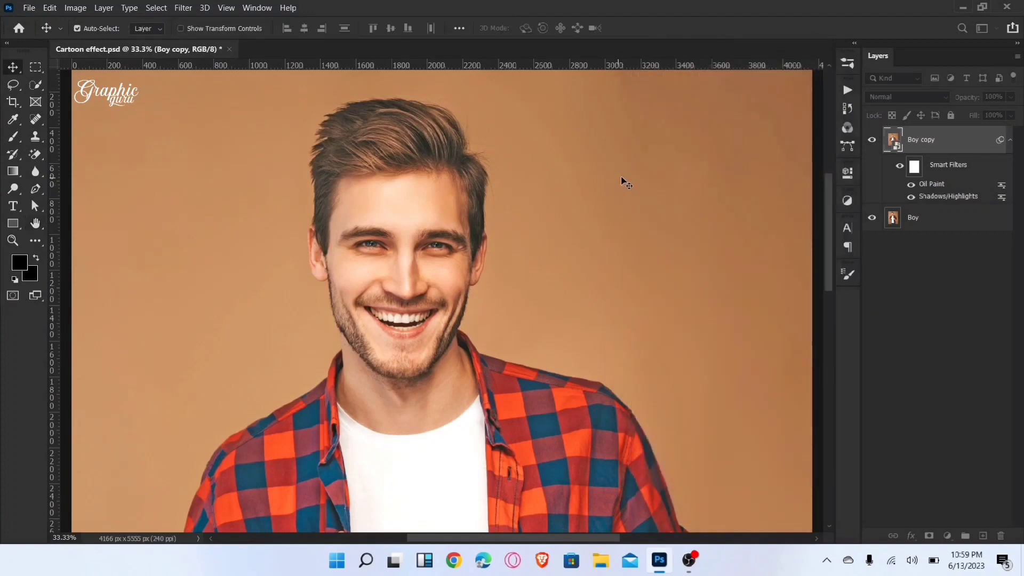
Step: Apply Poster Edges with Edge Thickness 0, Edge Intensity 1 and Posterization 6 to Boy copy, and compare it with the original photo
click(182, 8)
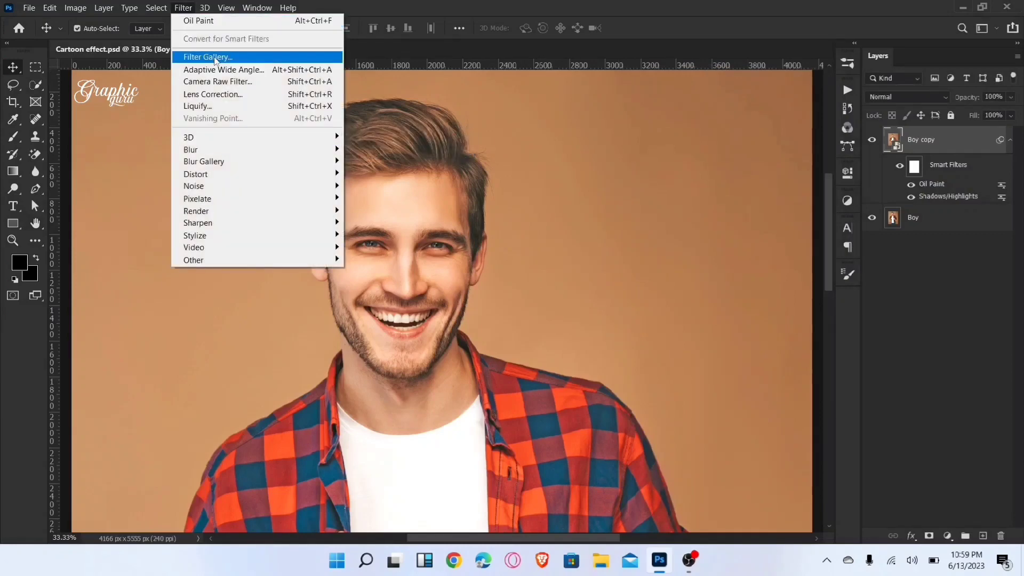
click(208, 56)
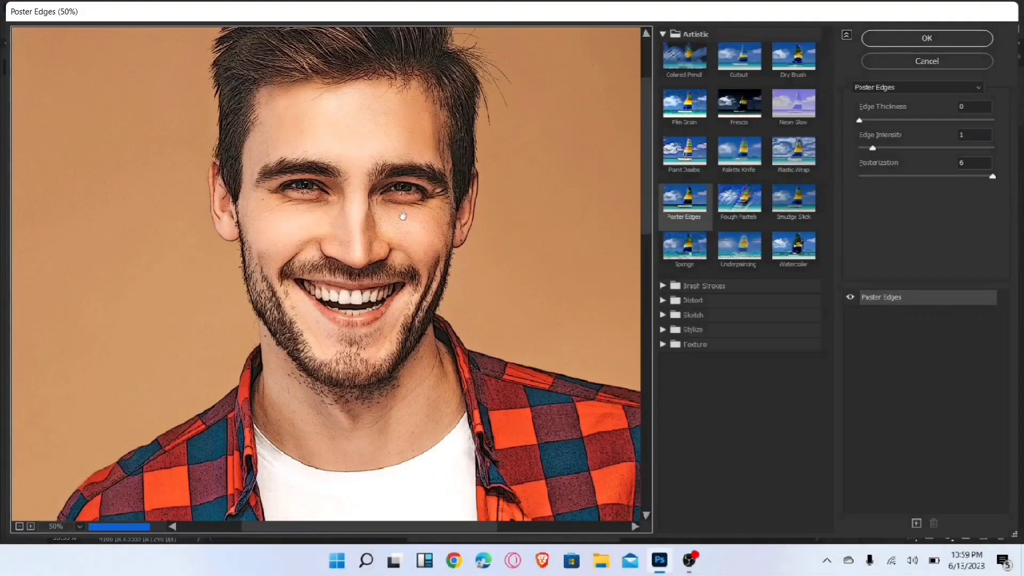
drag(402, 219, 376, 293)
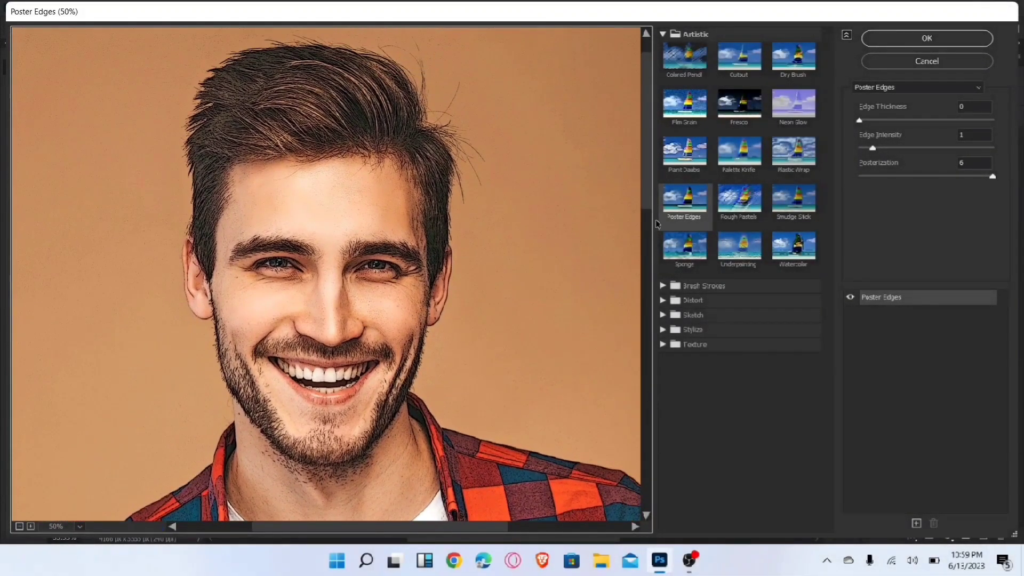
click(685, 206)
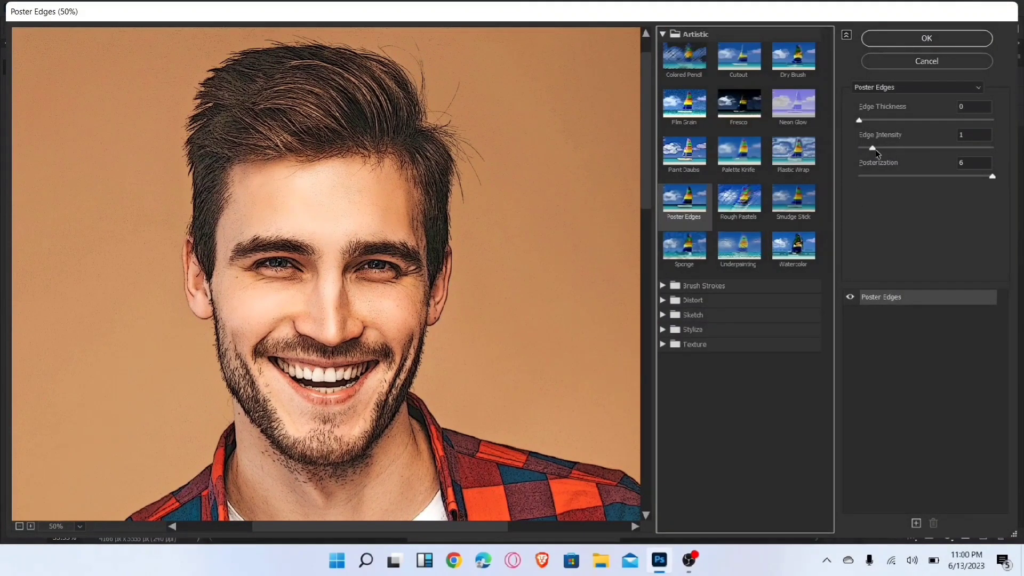
click(891, 148)
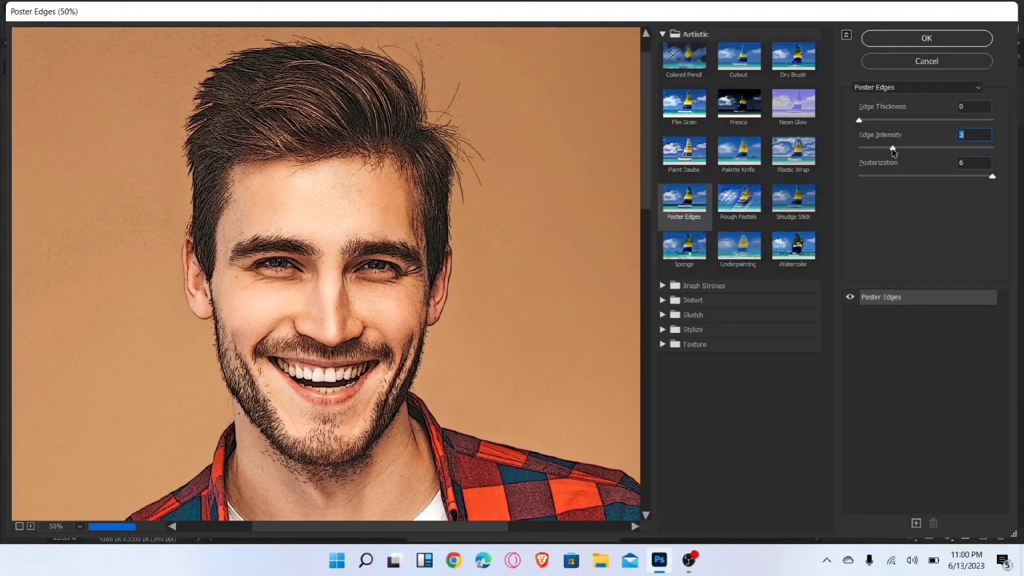
drag(891, 149, 873, 148)
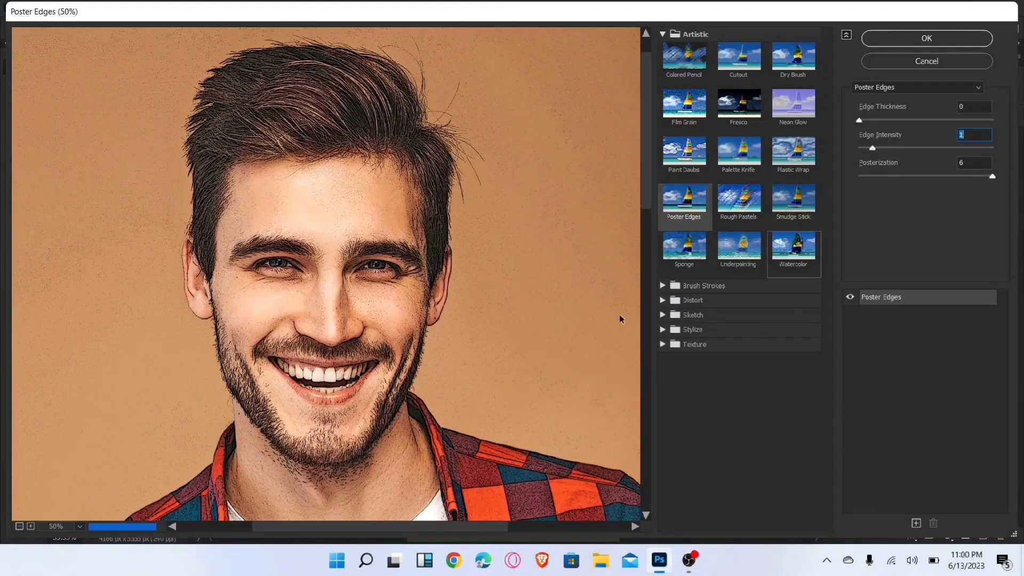
drag(992, 176, 955, 181)
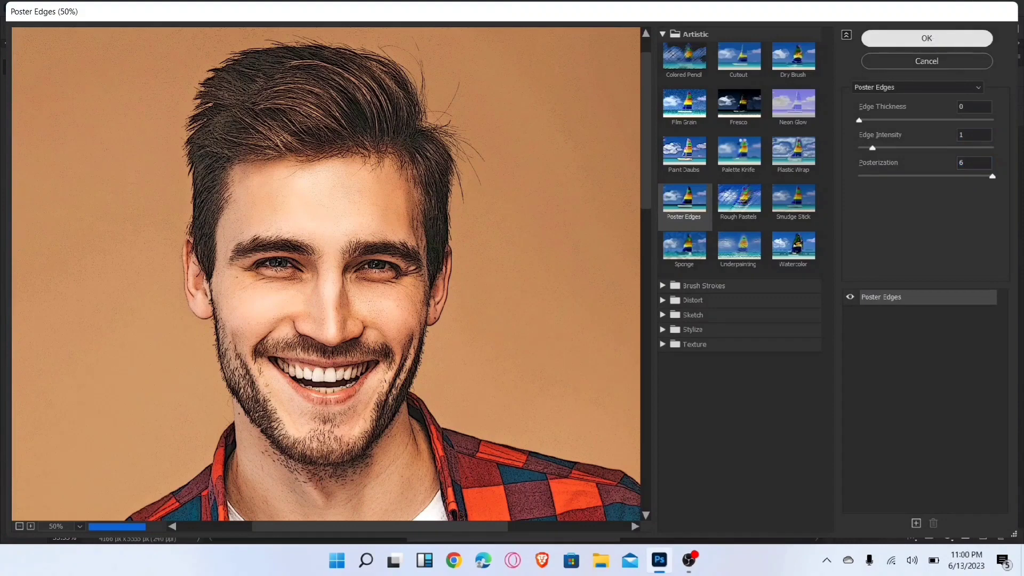
click(926, 38)
click(872, 141)
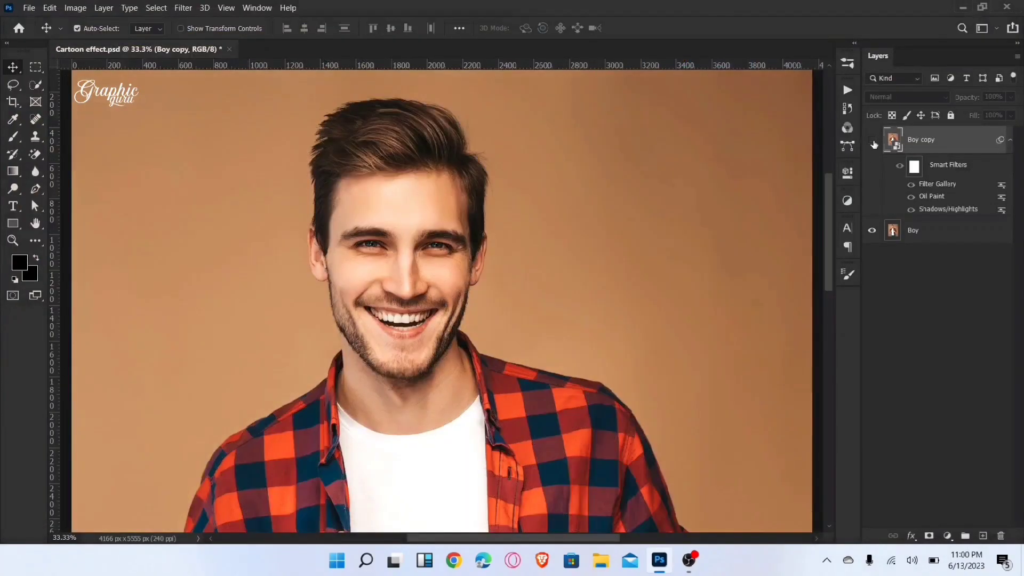
click(872, 140)
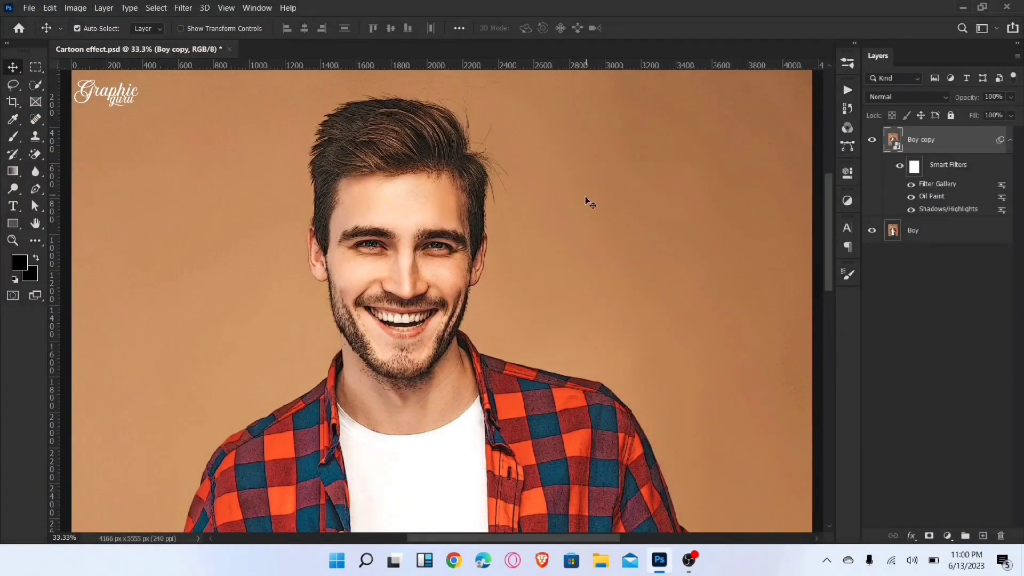
Step: Apply Reduce Noise to the Boy copy layer with Strength 10 and Preserve Details, Reduce Color Noise and Sharpen Details at 0%
click(179, 9)
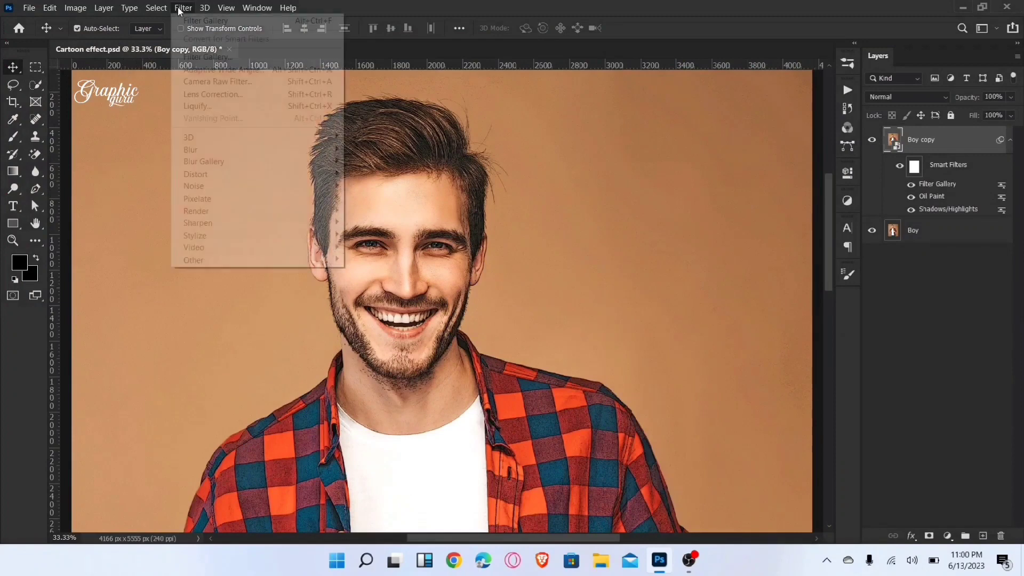
mouse_move(212, 185)
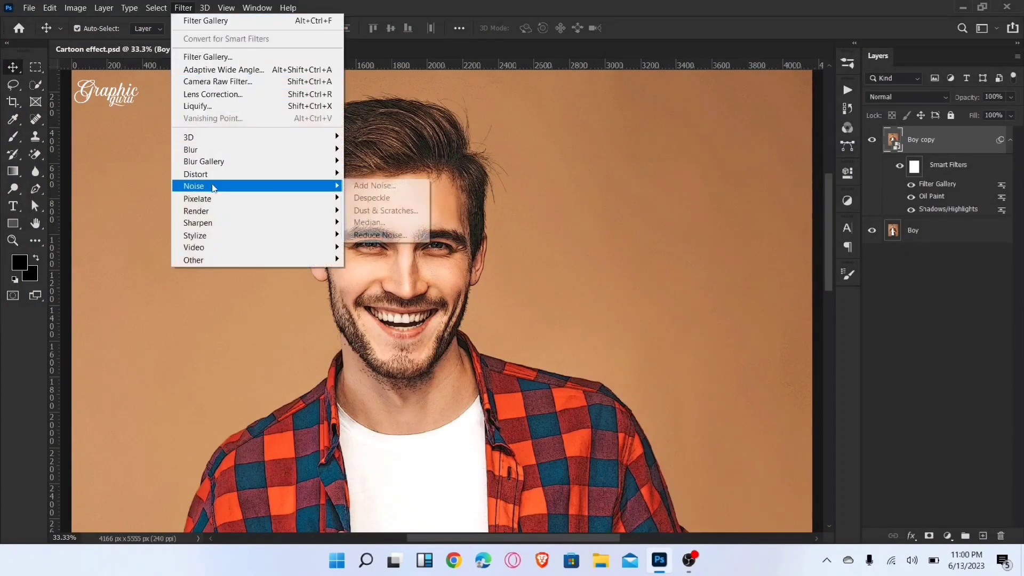
click(379, 235)
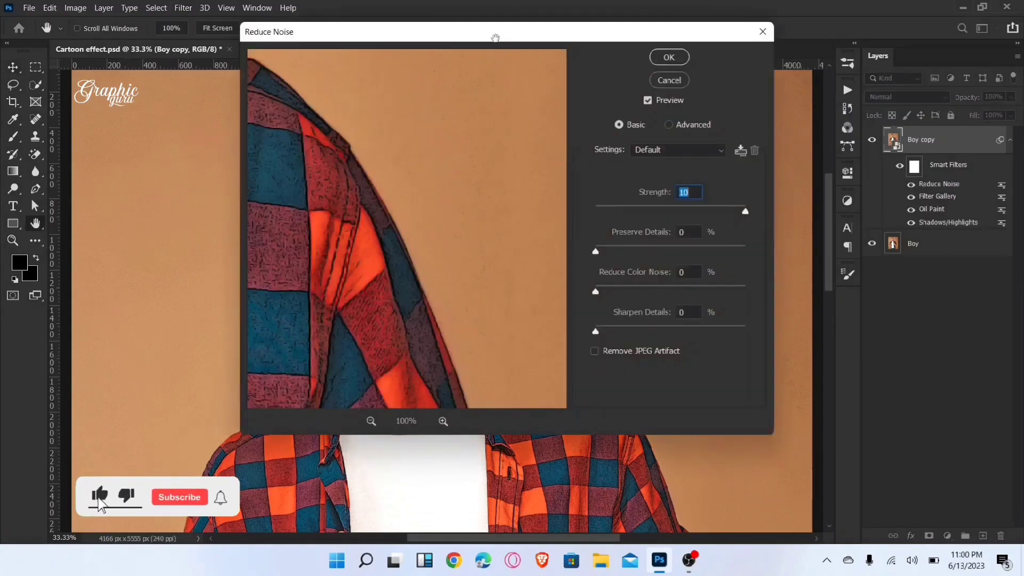
drag(496, 37, 751, 54)
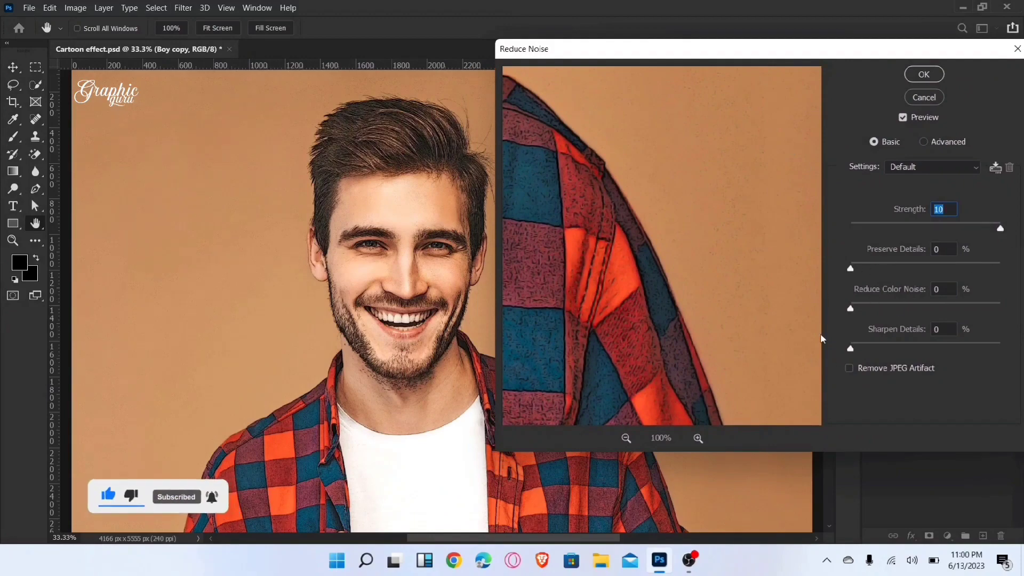
click(924, 74)
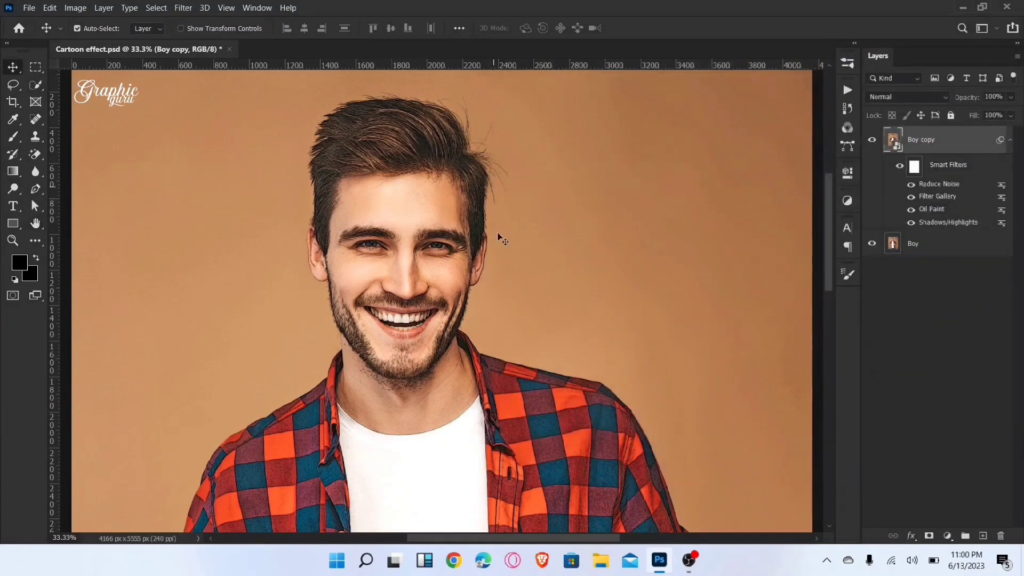
Step: Apply Smart Blur to the Boy copy layer with Radius 3.0, a slightly raised Threshold, Low quality and Normal mode
click(183, 8)
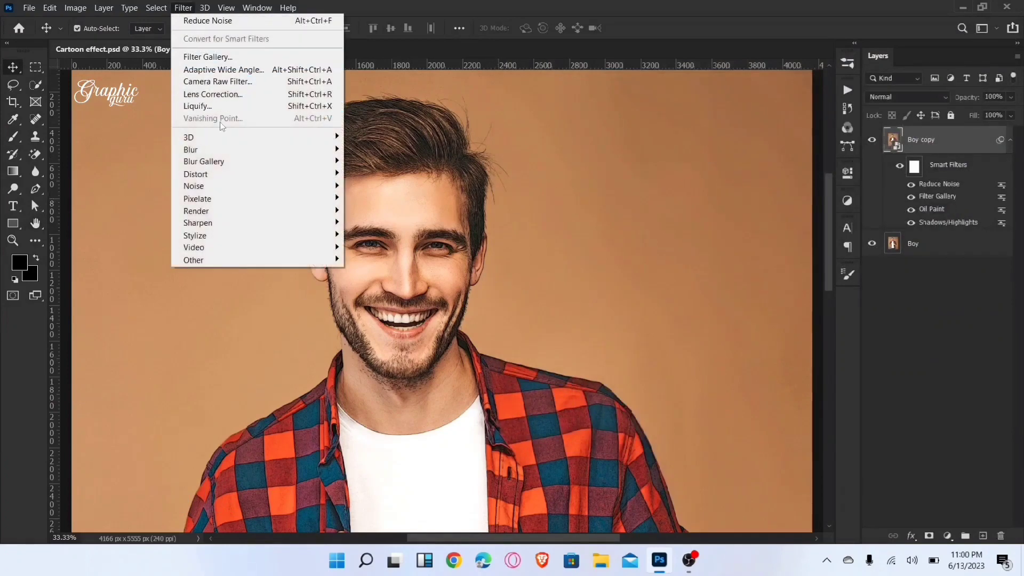
mouse_move(290, 152)
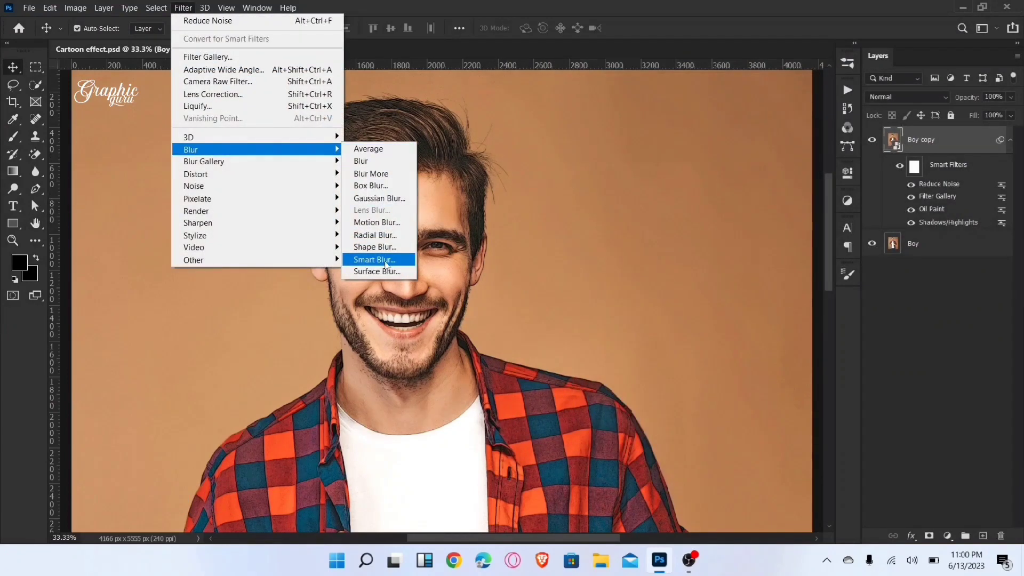
click(387, 264)
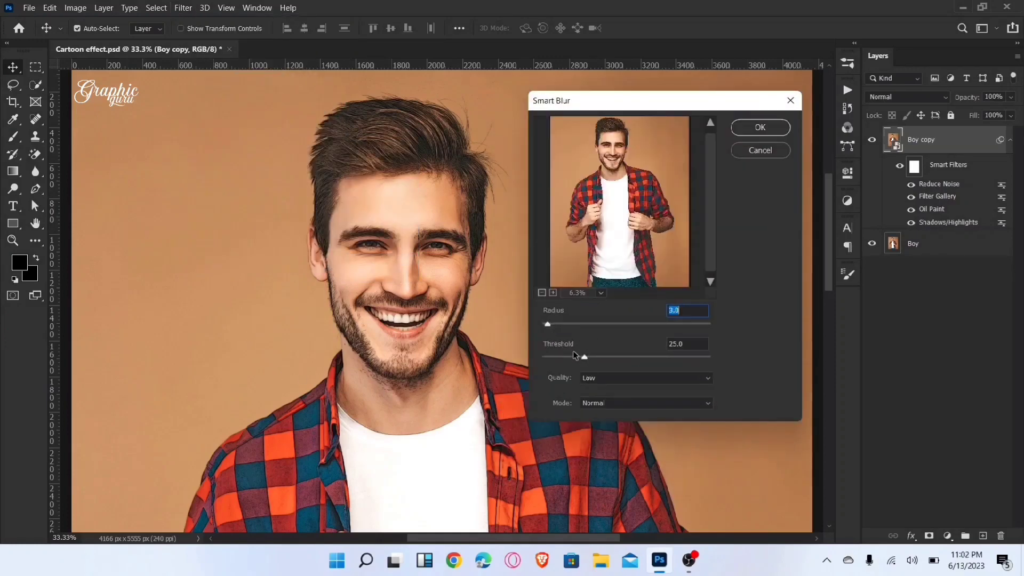
drag(584, 358, 591, 360)
click(760, 128)
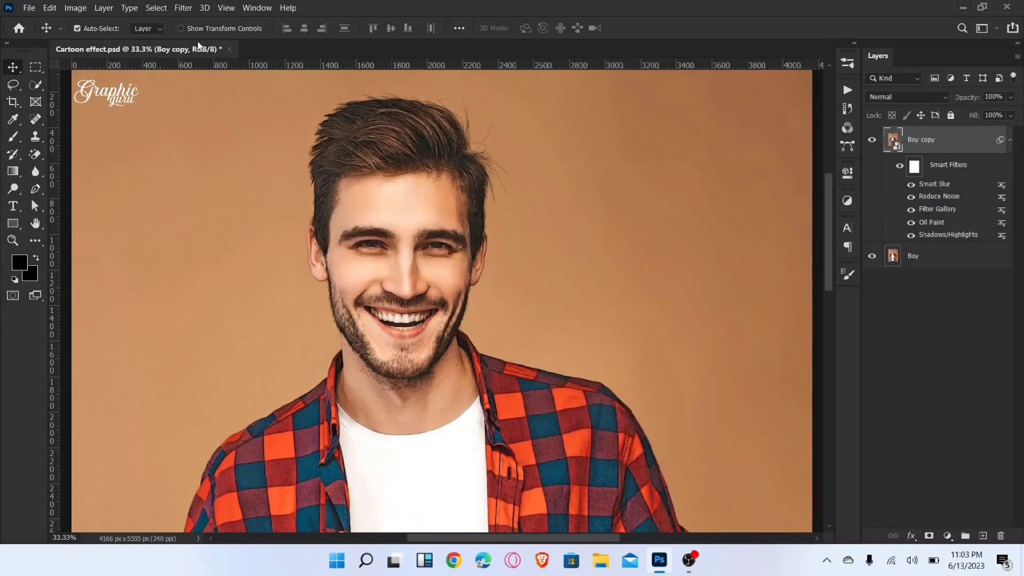
Step: Apply Unsharp Mask to the Boy copy layer with Amount 132%, Radius 3.0 pixels and Threshold 0
click(185, 11)
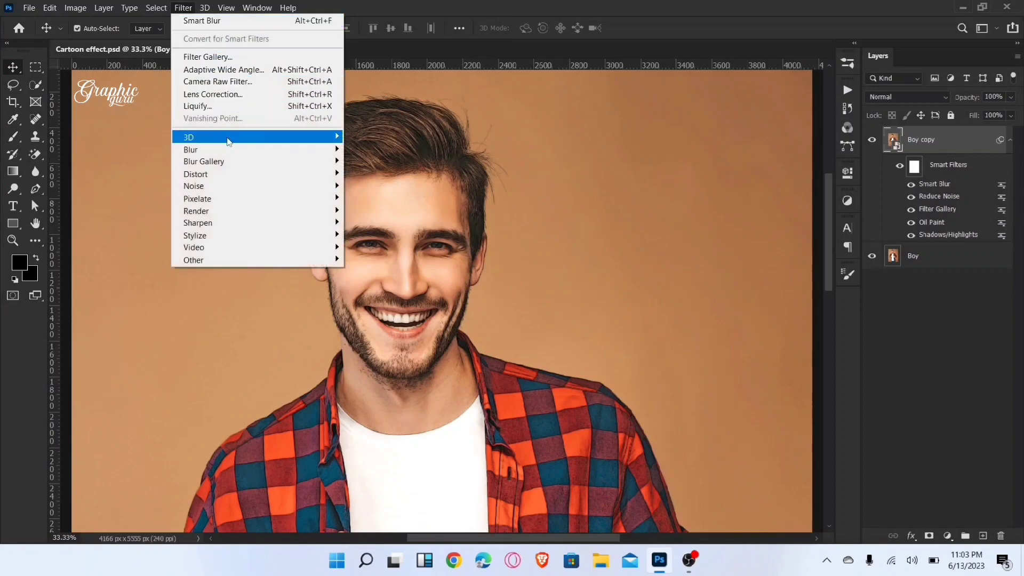
mouse_move(299, 223)
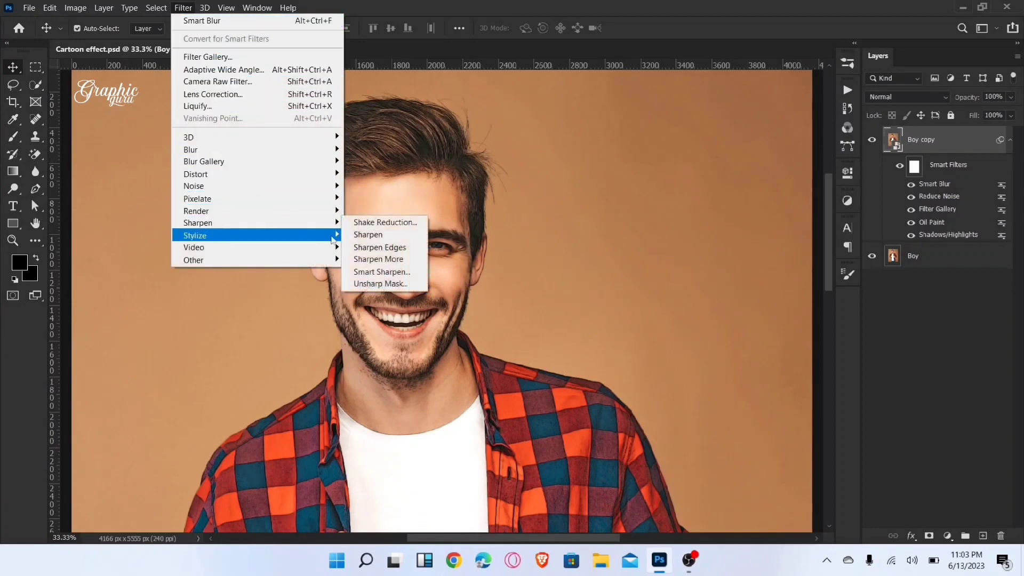
click(381, 284)
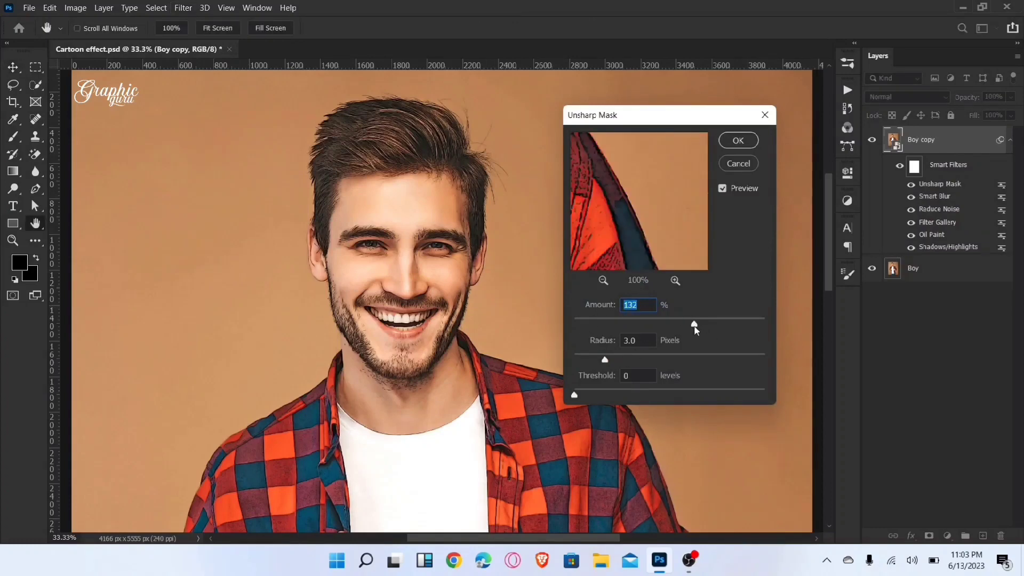
click(729, 146)
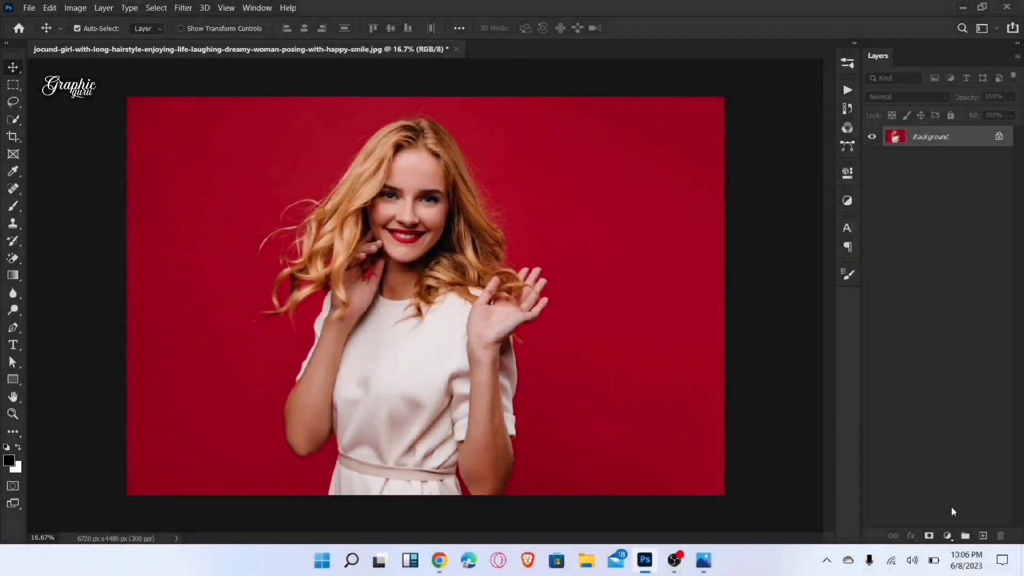
Step: Add a black (000000) Solid Color fill layer above the photo of the blonde woman
click(947, 536)
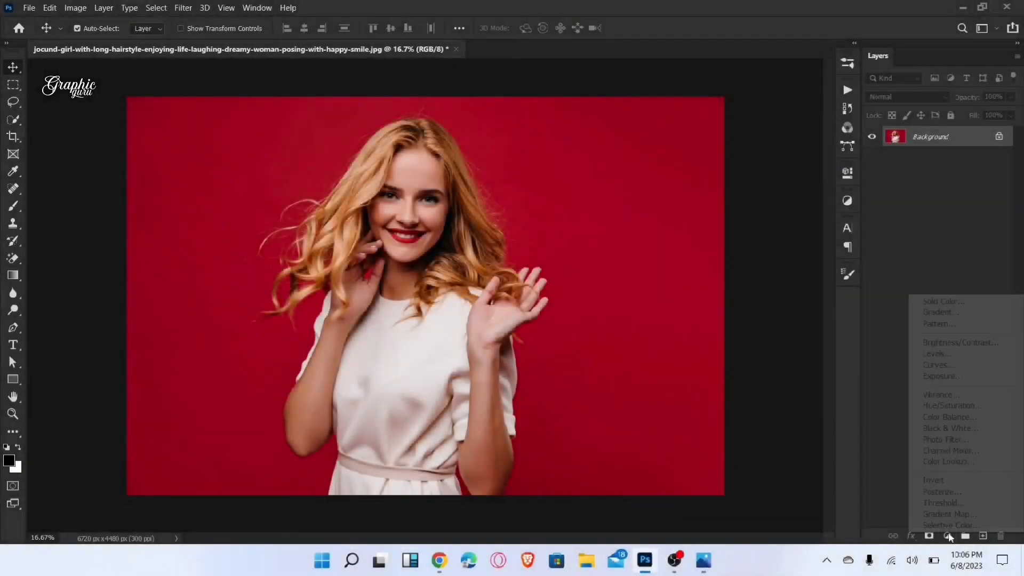
click(934, 301)
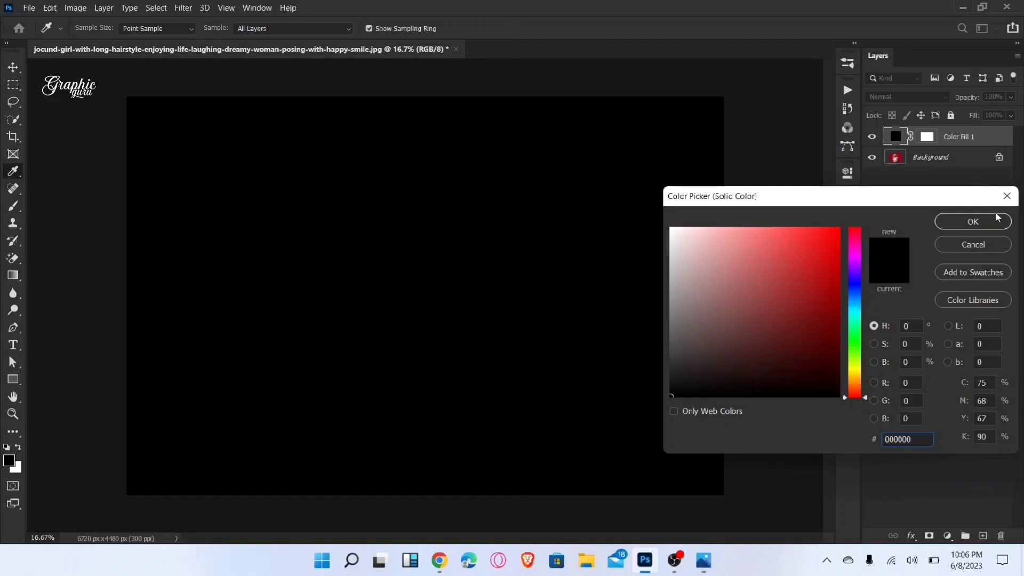
click(972, 222)
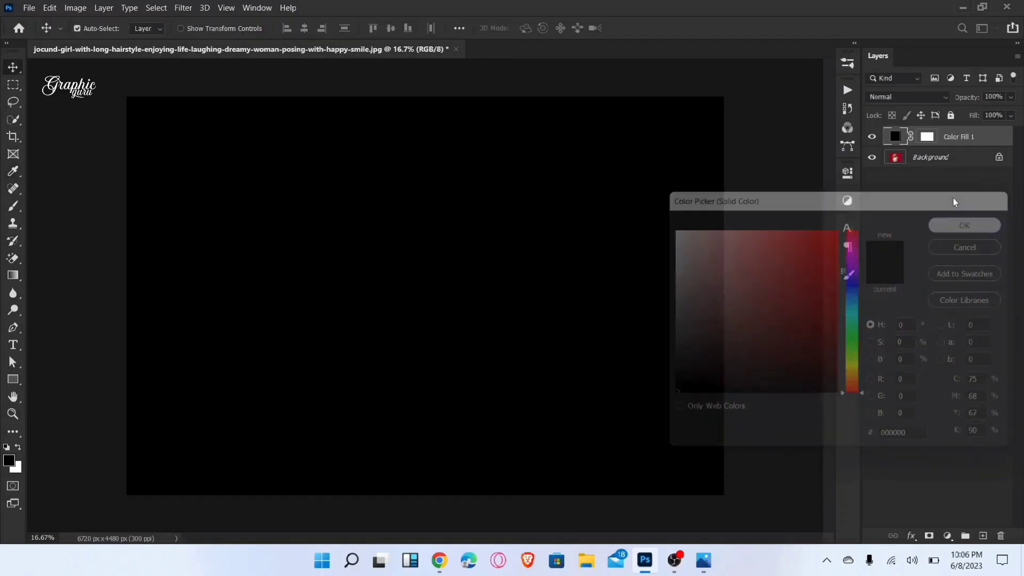
Step: On the color fill mask, paint black with a 1300 px square brush to reveal her face, the hair at upper left and her raised hand
click(928, 137)
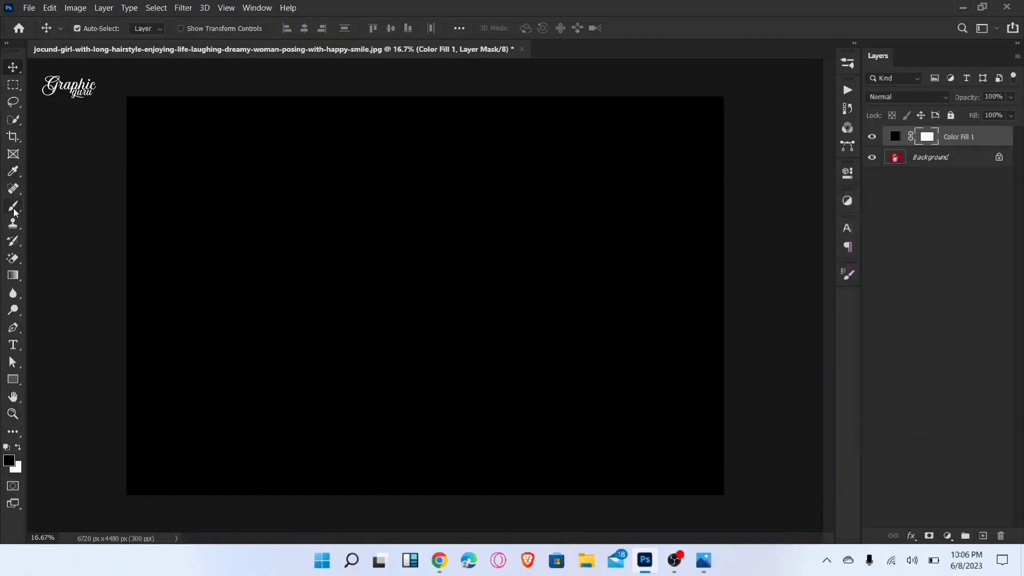
drag(14, 213, 45, 205)
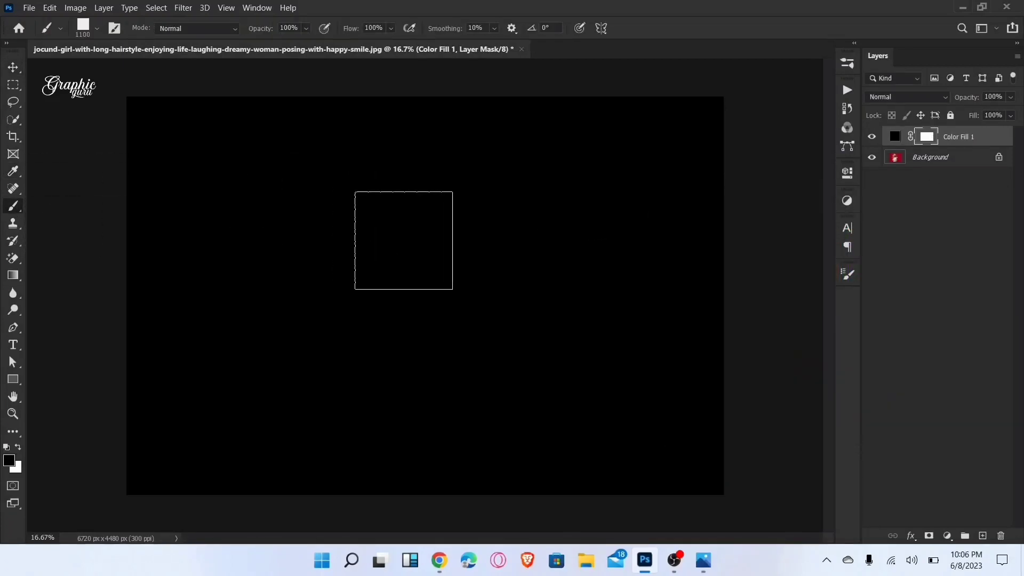
key(bracketright)
key(bracketright)
click(409, 250)
click(360, 192)
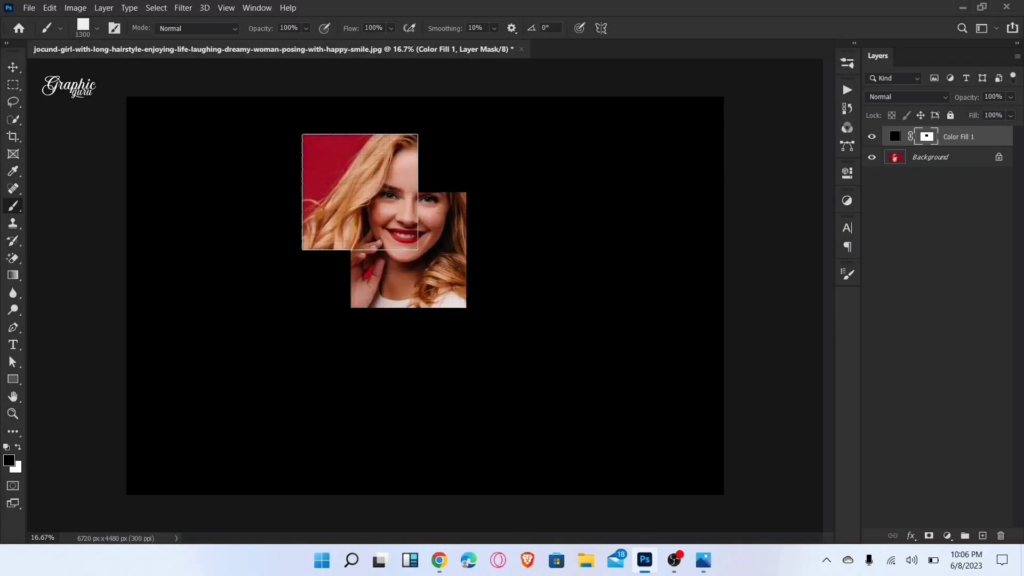
click(468, 324)
Step: Reveal a 900 px square of background right of her hair and two 500 px squares at the upper right of her head
key(bracketleft)
key(bracketleft)
key(bracketleft)
key(bracketleft)
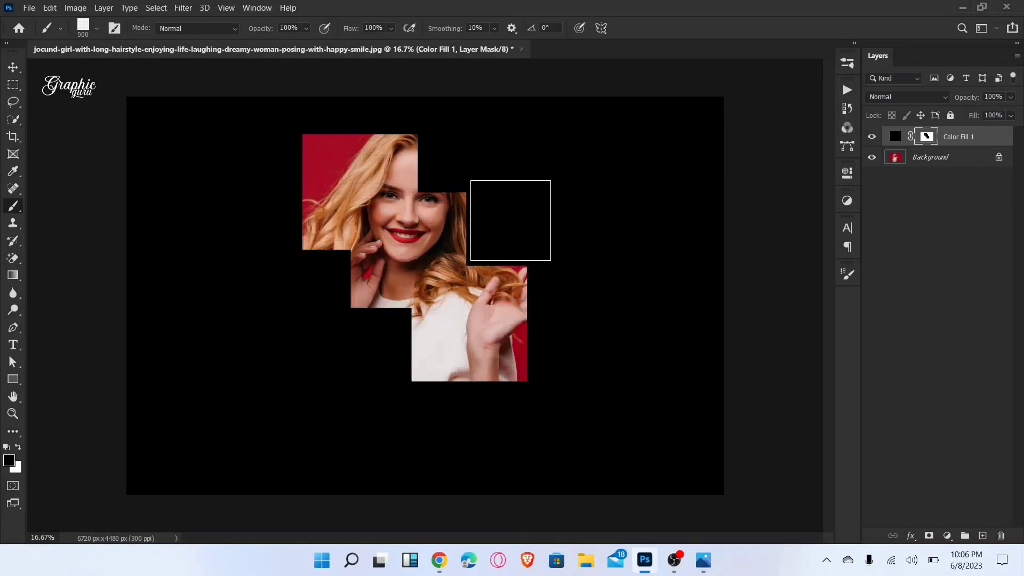
click(510, 222)
key(bracketleft)
key(bracketleft)
key(bracketleft)
key(bracketleft)
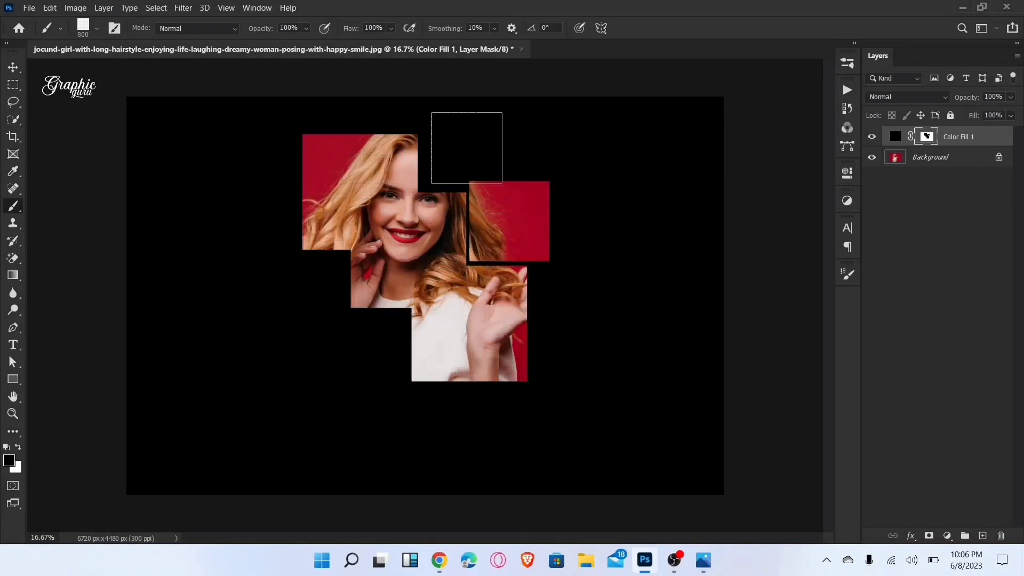
click(443, 164)
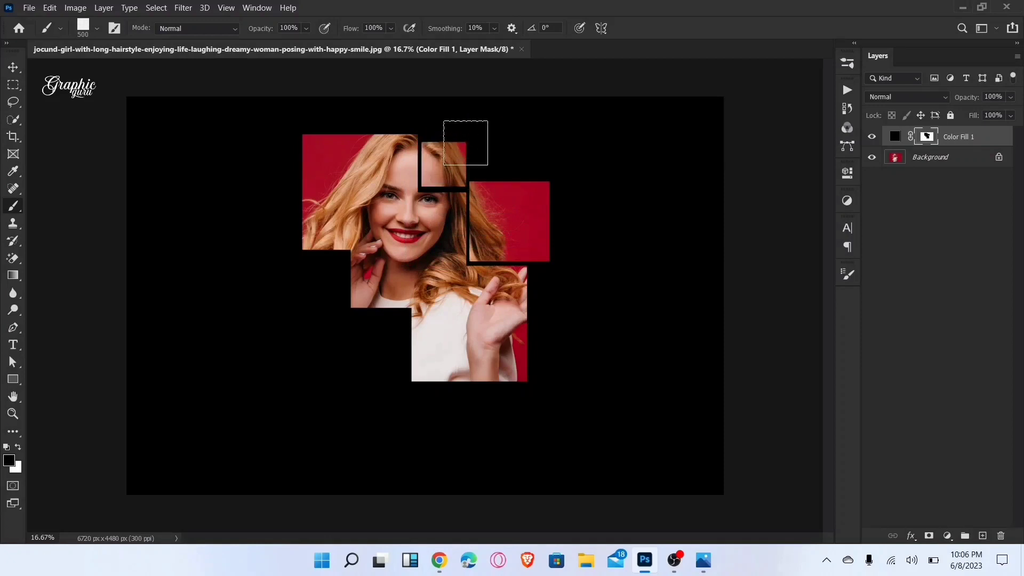
click(465, 143)
Step: Reveal a large square over her bent arm and torso, and a 1000 px square over the dress below her raised hand
key(bracketright)
key(bracketright)
key(bracketright)
key(bracketright)
key(bracketright)
key(bracketright)
key(bracketright)
key(bracketright)
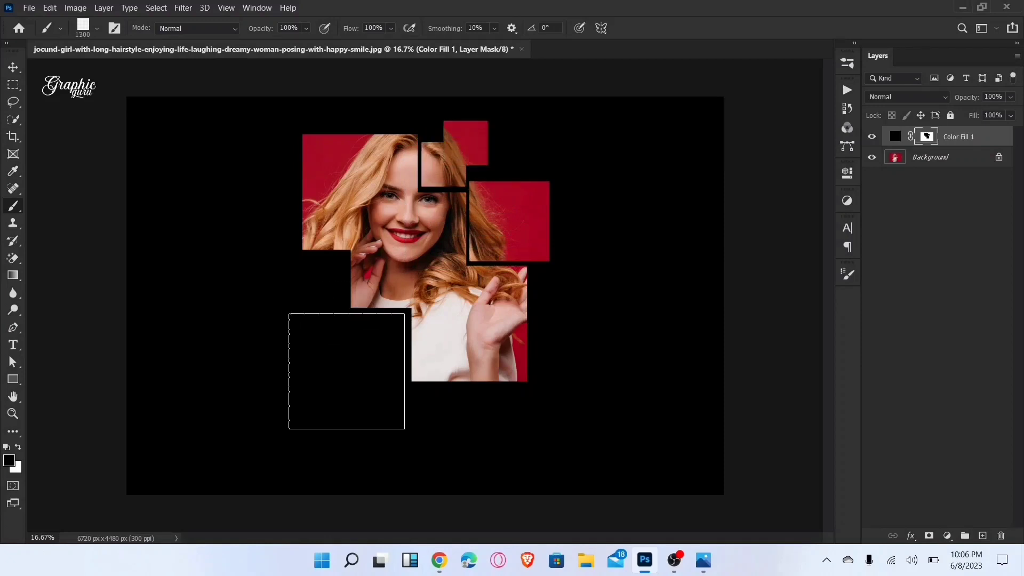
click(347, 371)
key(bracketleft)
key(bracketleft)
key(bracketleft)
key(bracketleft)
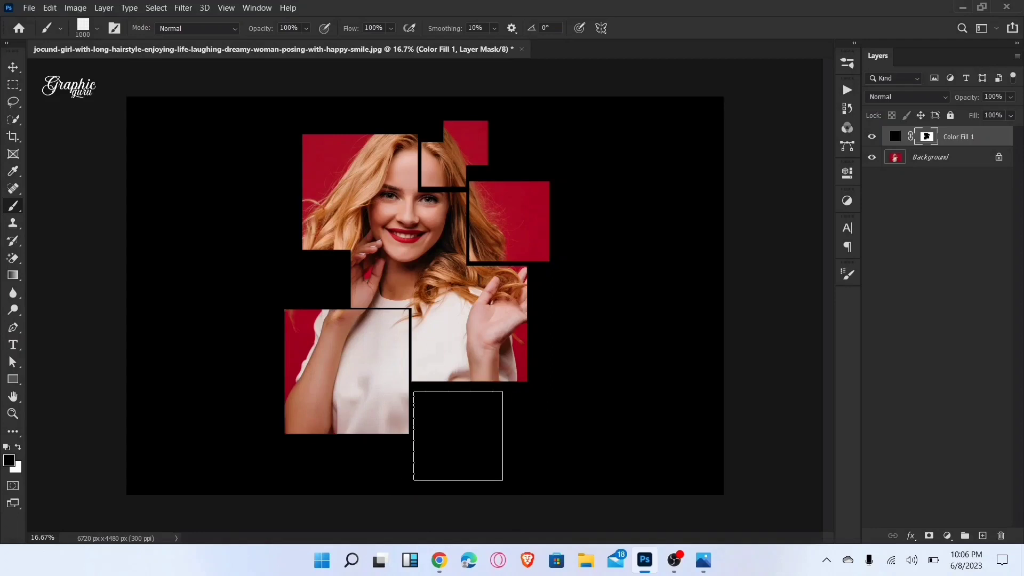
click(457, 430)
Step: Reveal three 600 px squares: two over the hair ends on the left and one beside her elbow on the right
key(bracketleft)
key(bracketleft)
key(bracketleft)
key(bracketleft)
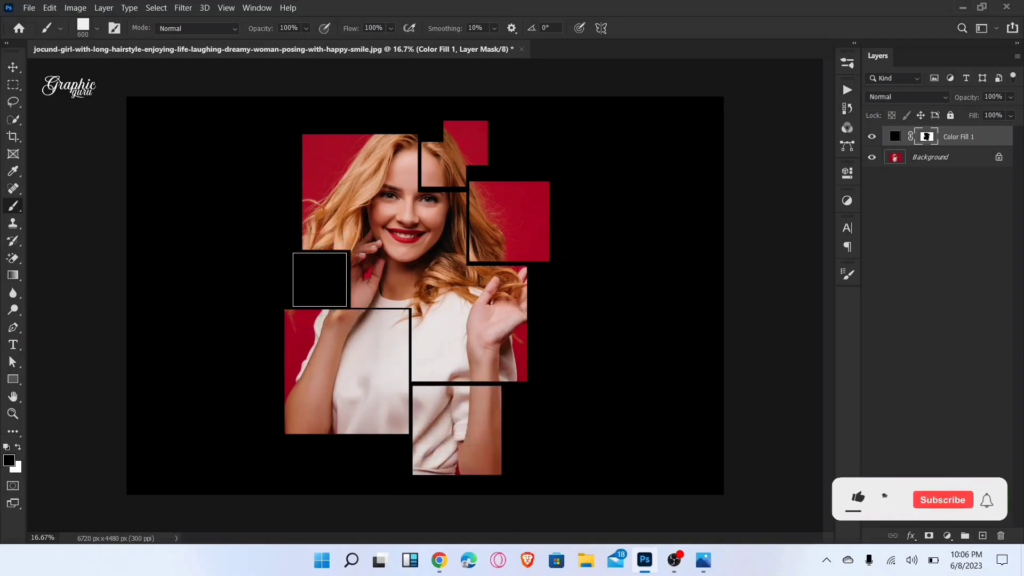
click(320, 280)
click(269, 247)
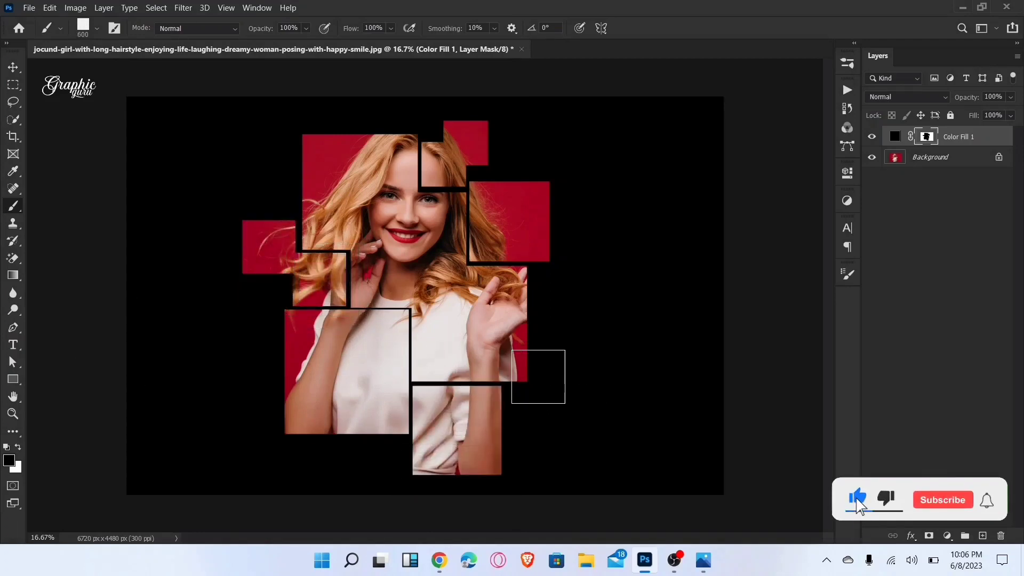
click(539, 376)
Step: Enlarge the square brush and reveal a large square over her elbow and waist at the photo's lower left
key(bracketright)
key(bracketright)
key(bracketright)
key(bracketright)
key(bracketright)
key(bracketright)
key(bracketright)
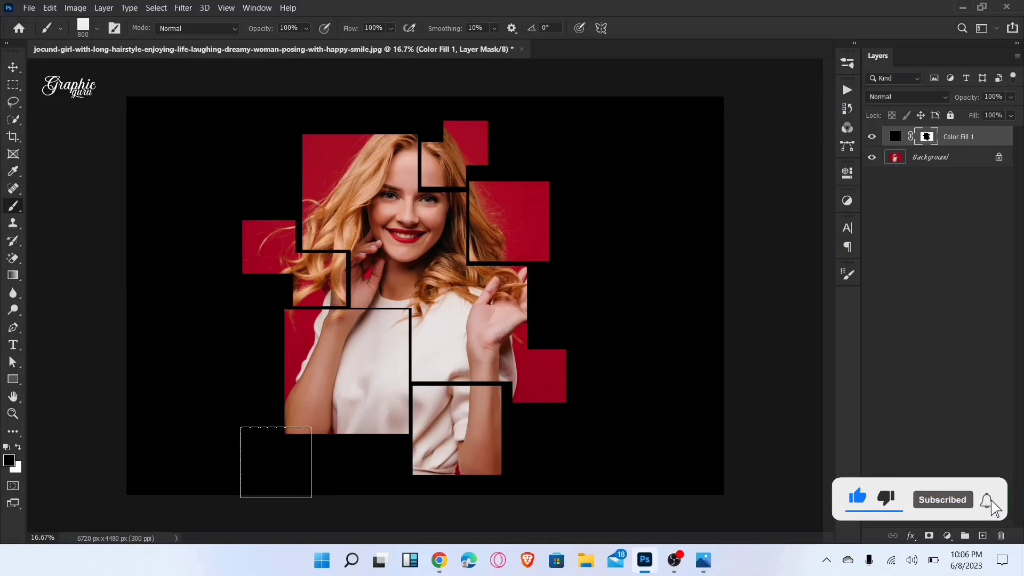
click(302, 432)
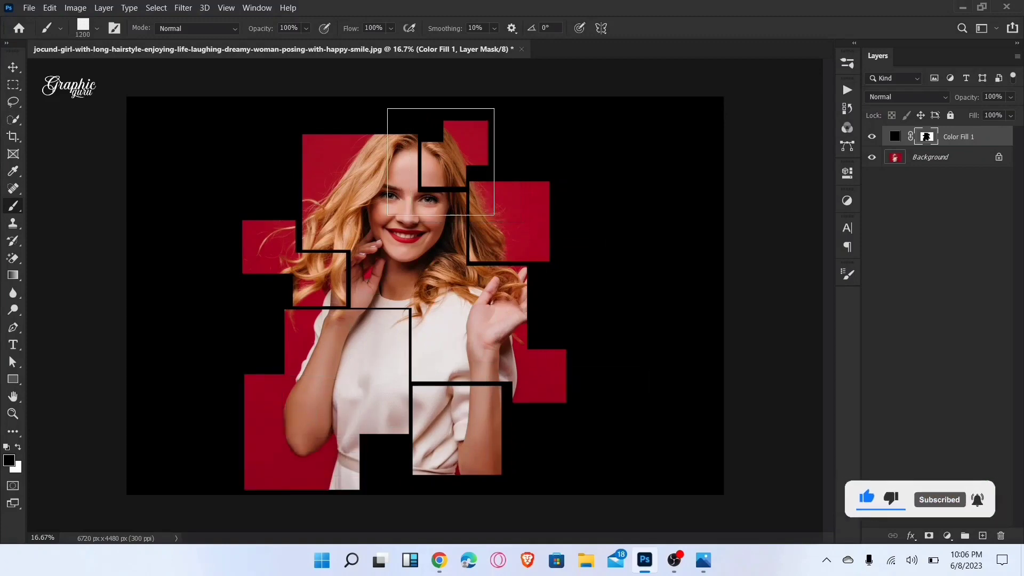
Step: Reveal a 700 px square above her head on the left and a 600 px square beside it on the right
key(bracketleft)
key(bracketleft)
key(bracketleft)
key(bracketleft)
key(bracketleft)
key(bracketleft)
click(386, 122)
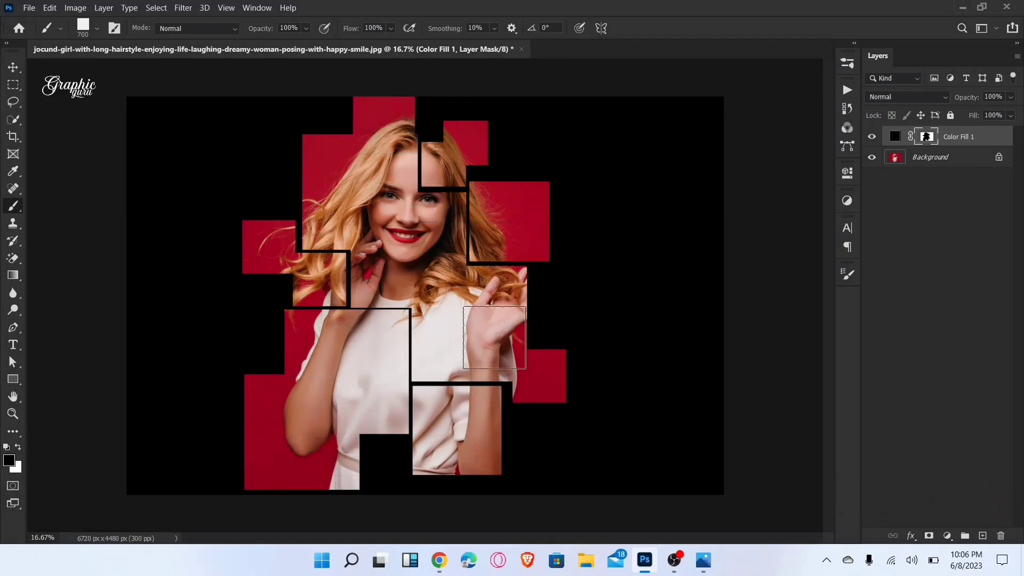
key(bracketleft)
key(bracketleft)
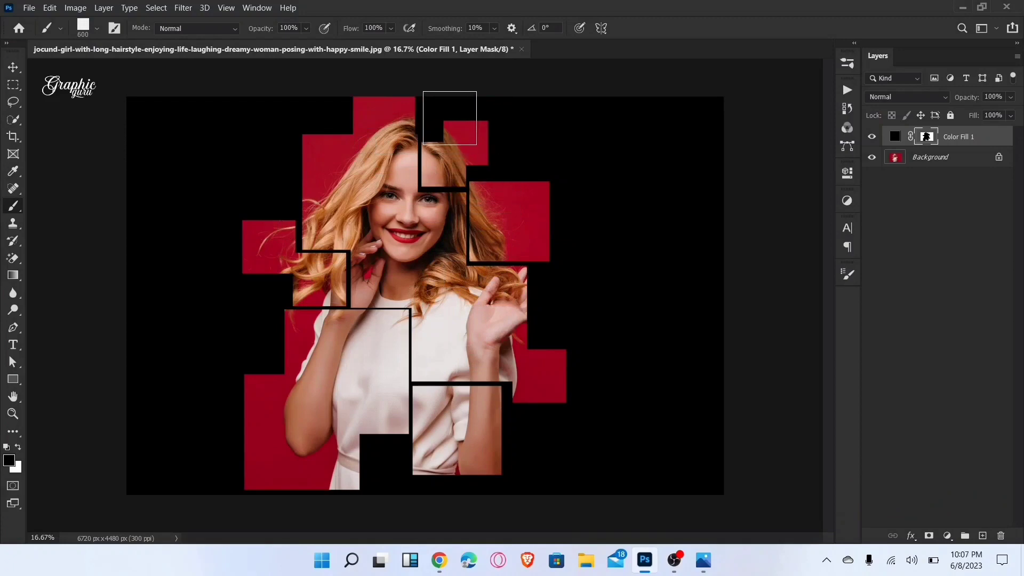
click(447, 120)
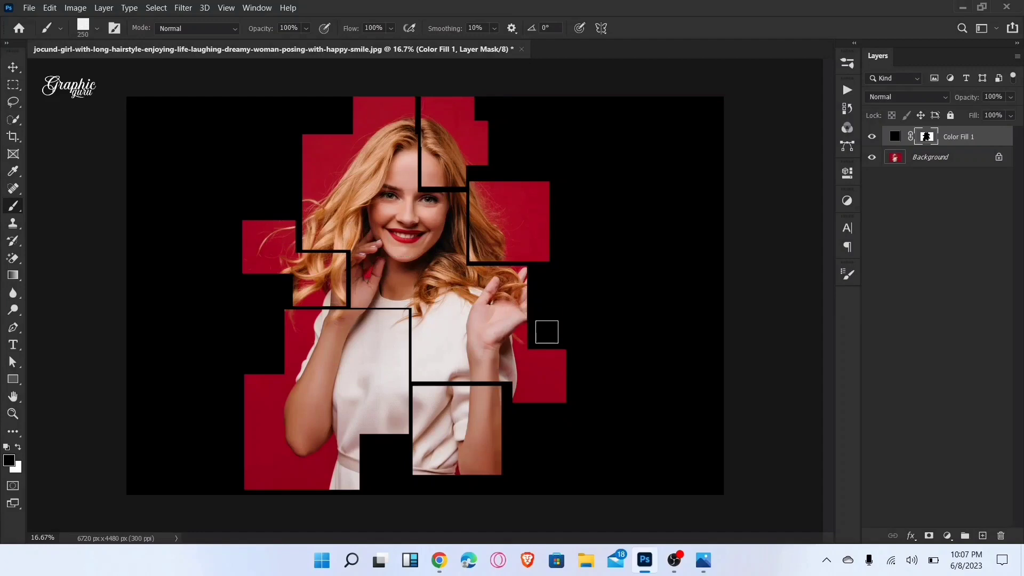
Step: Scatter 250 px and smaller squares around the figure, reveal a 600 px square at the upper right, and return to the Move tool
click(546, 332)
click(279, 291)
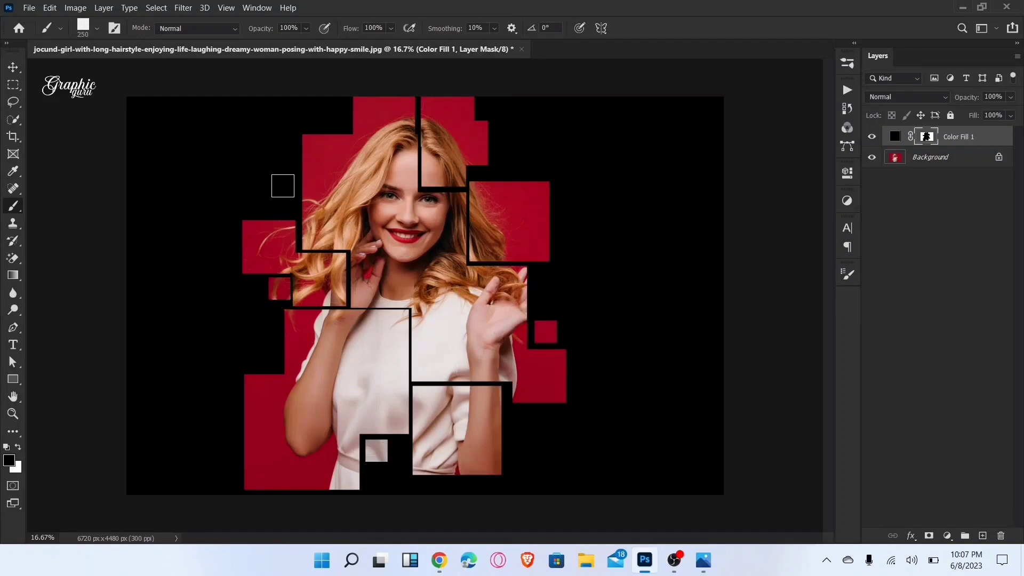
click(337, 119)
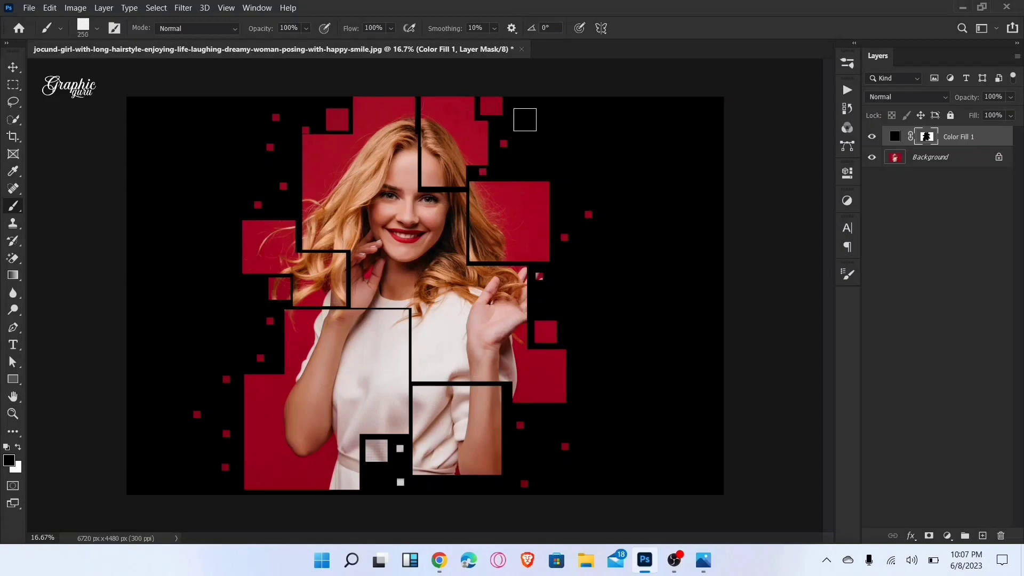
click(529, 121)
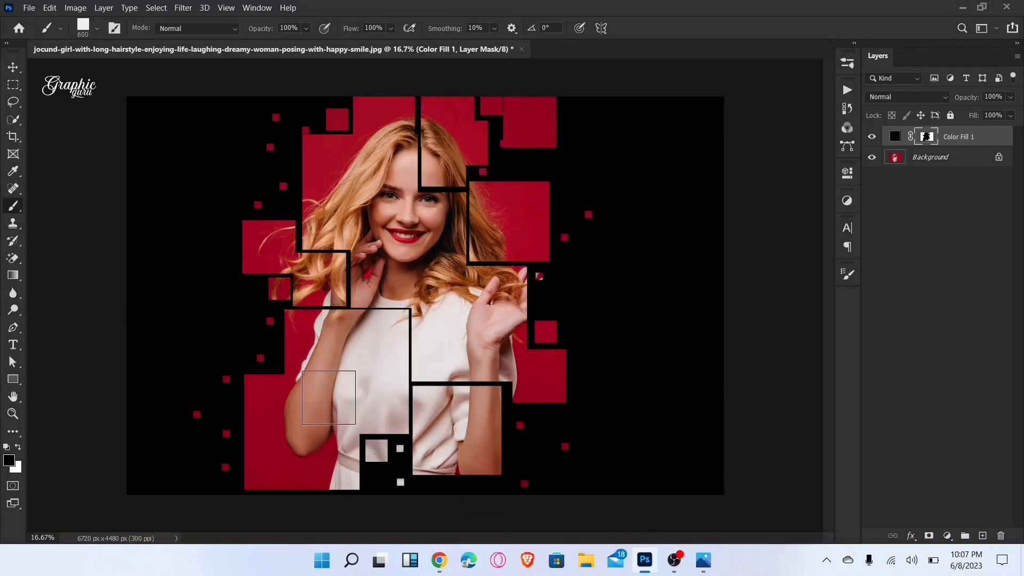
click(524, 128)
click(14, 67)
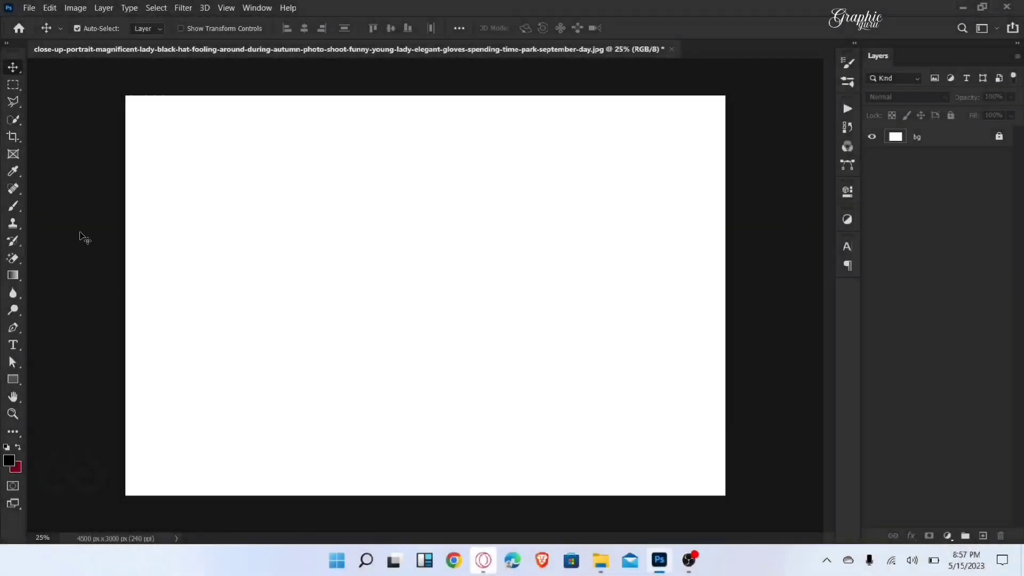
Step: Place the close-up photo of the woman in the black hat as an embedded image above the bg layer at 100% scale
click(29, 8)
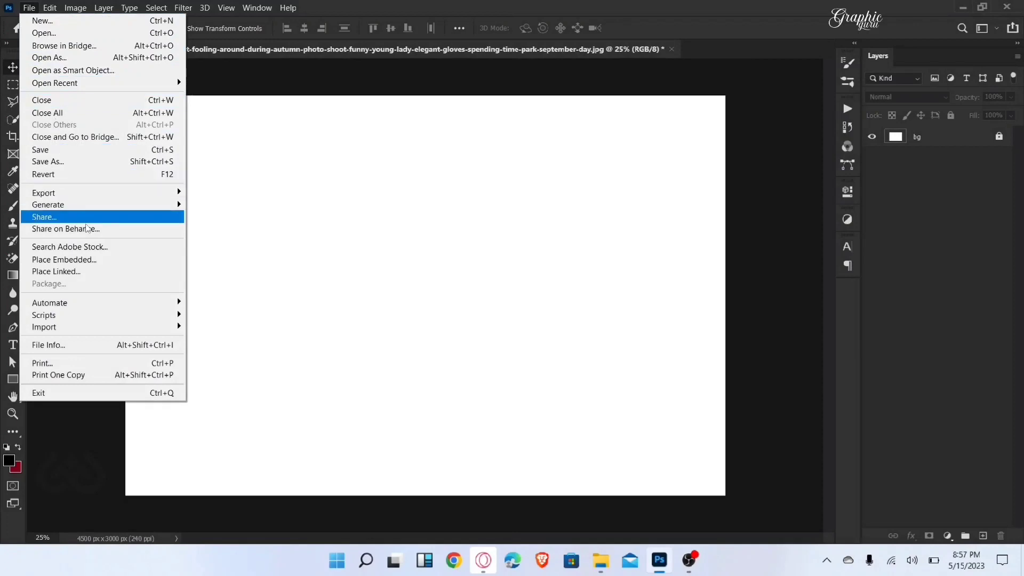
click(99, 262)
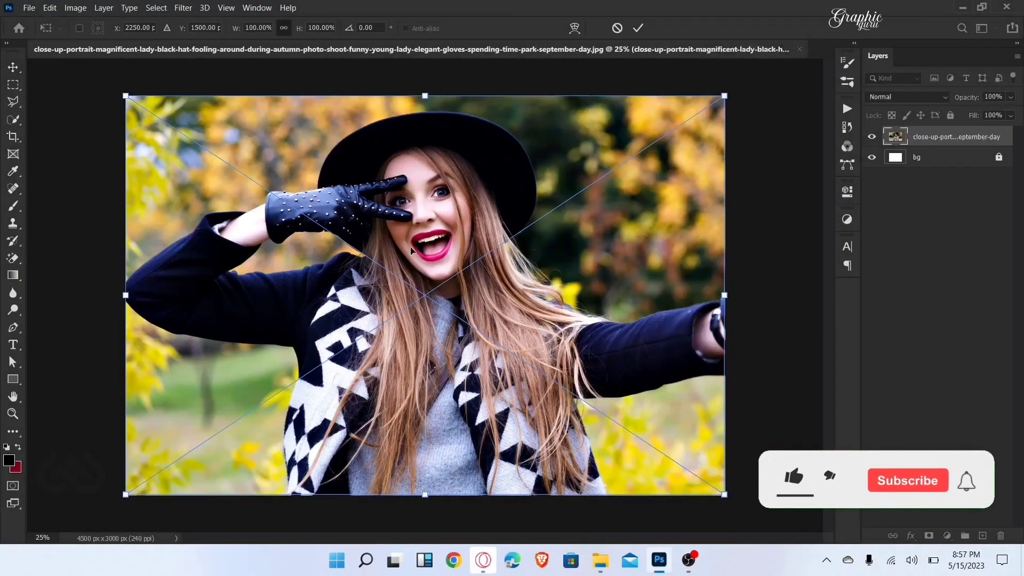
click(639, 29)
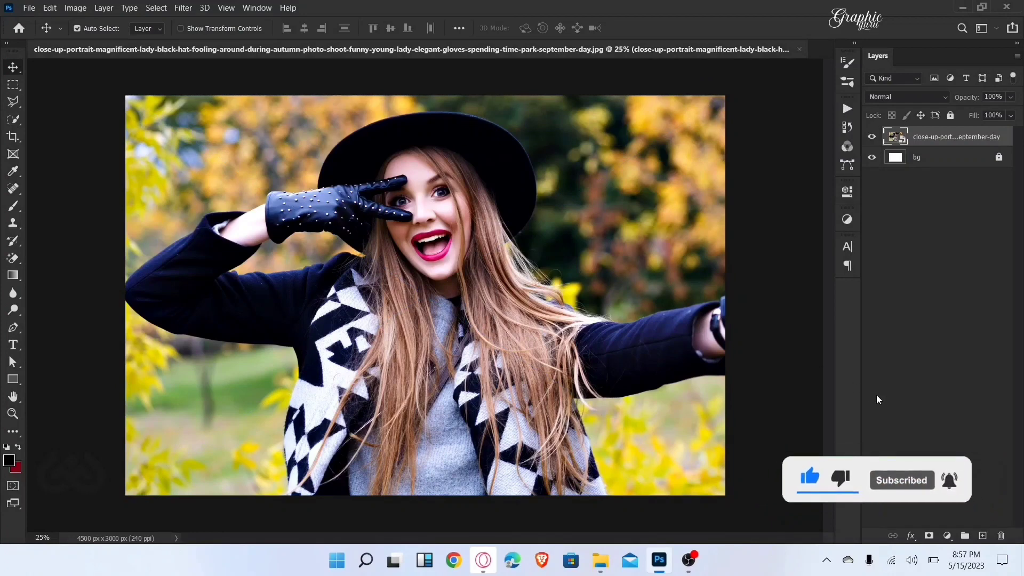
Step: Add a layer mask to the placed portrait and invert it to black to hide the photo
click(928, 536)
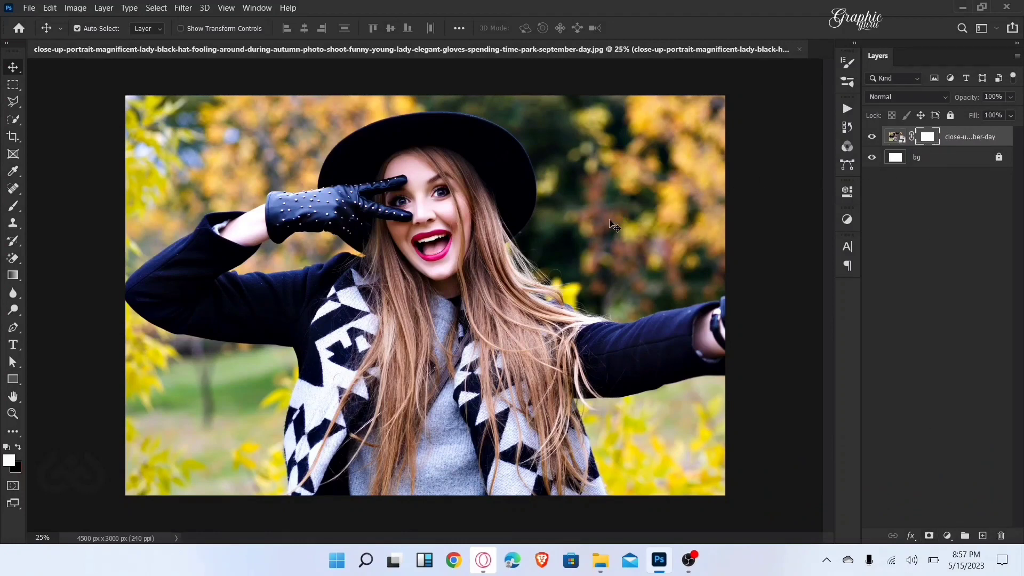
key(ctrl)
key(ctrl+i)
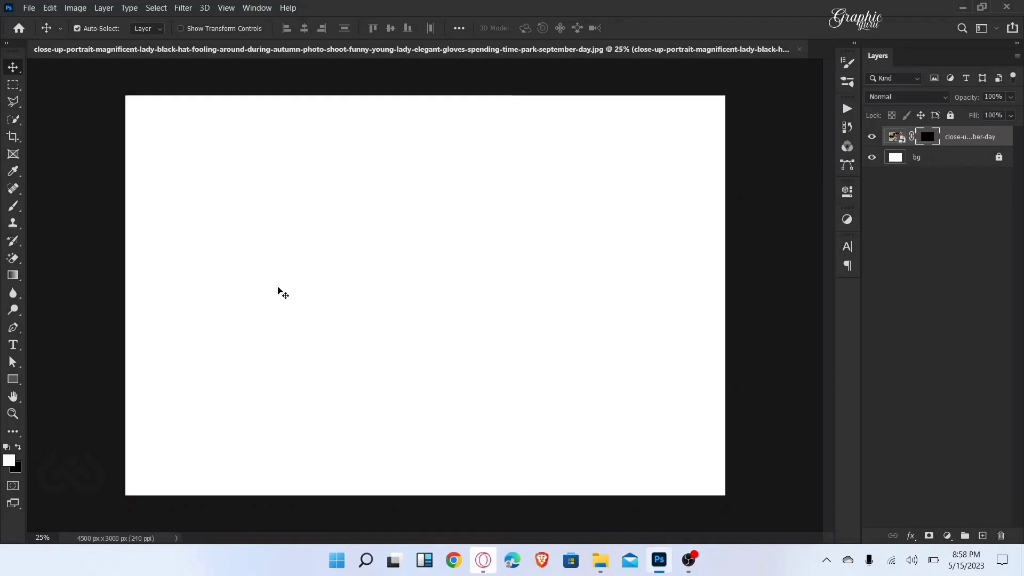
Step: Set up the Brush tool with the 367 px watercolor splatter tip and enlarge it to 2100 px
click(13, 206)
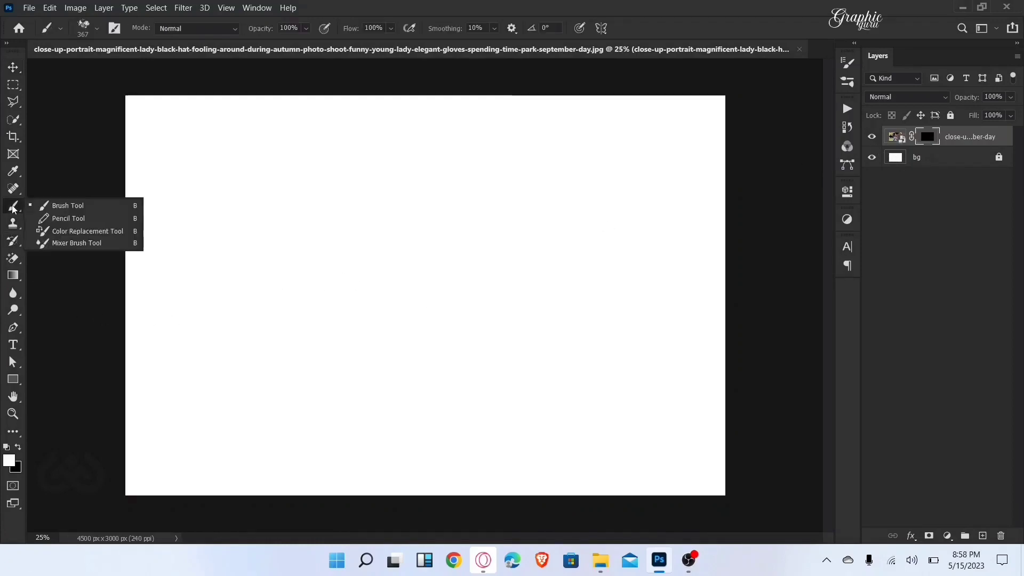
click(56, 207)
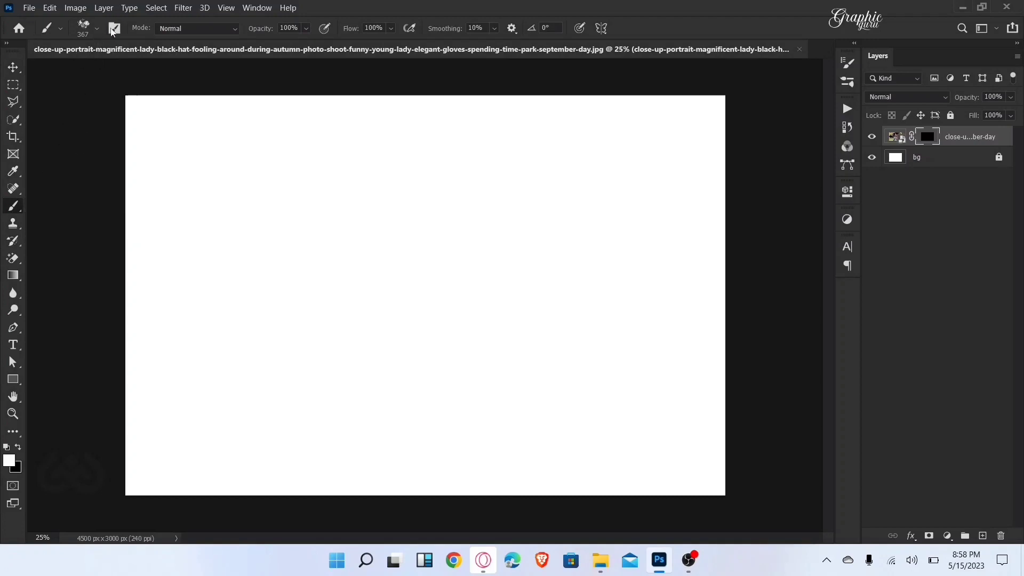
click(115, 28)
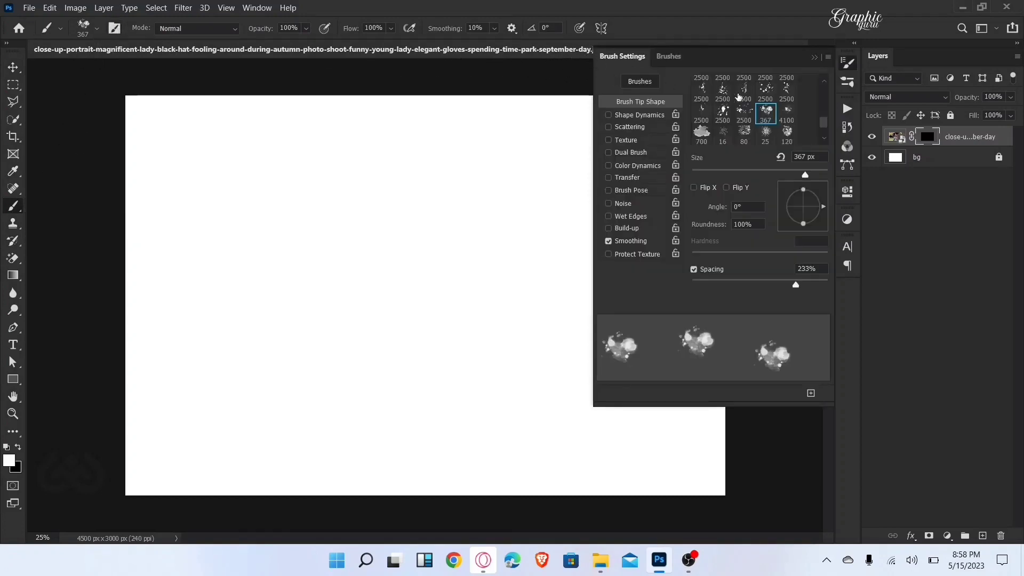
scroll(772, 137, down, 1)
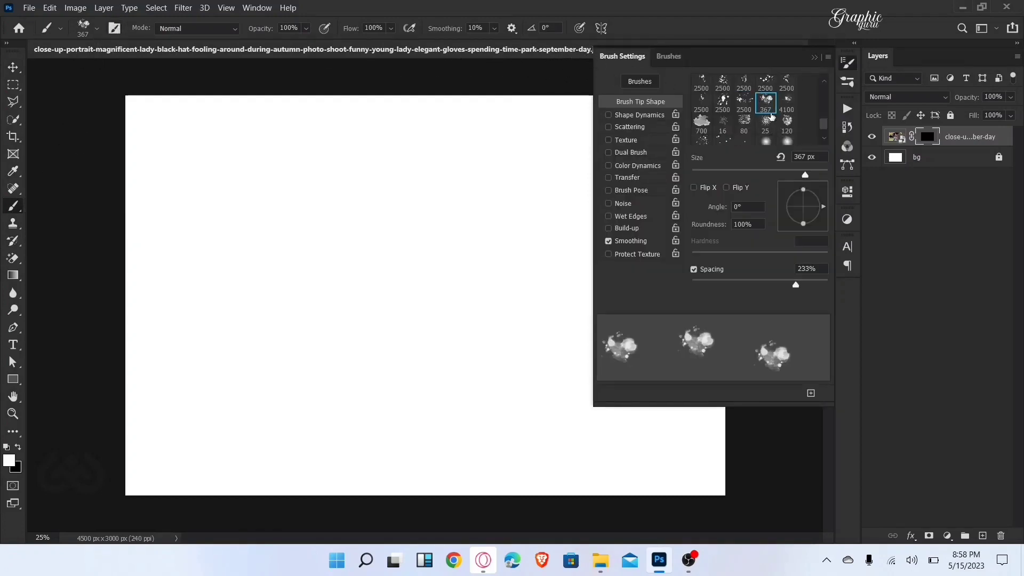
click(811, 60)
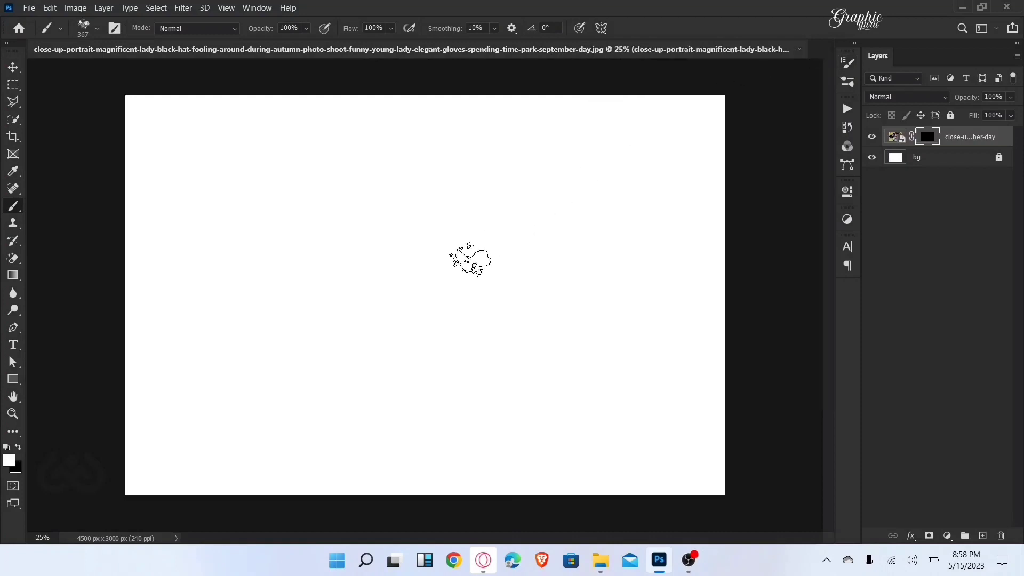
key(bracketright)
key(bracketright)
key(bracketright)
key(bracketright)
key(bracketright)
key(bracketright)
key(bracketright)
key(bracketright)
key(bracketright)
key(bracketright)
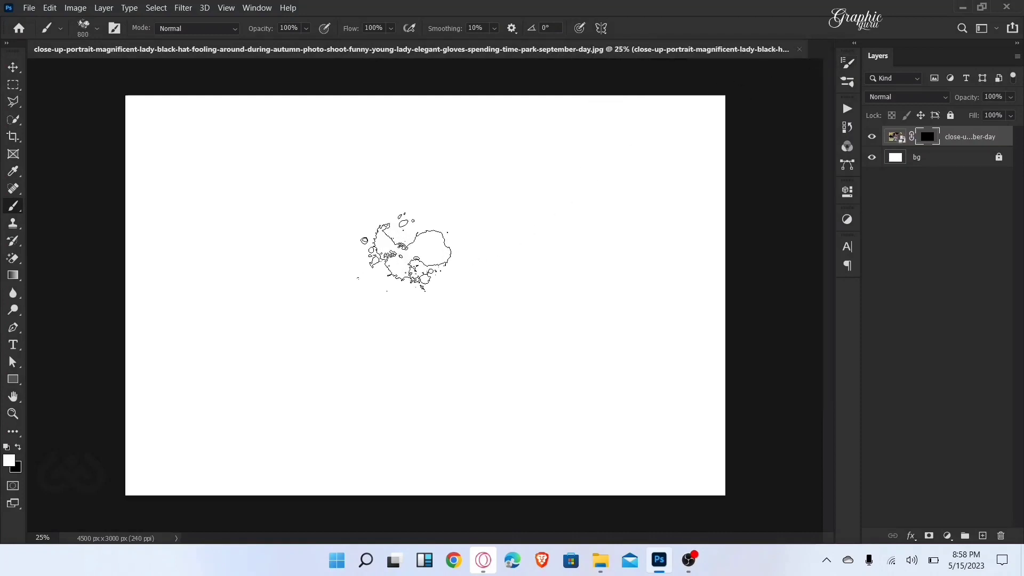
key(bracketright)
key(bracketright)
key(bracketright)
key(bracketright)
key(bracketright)
key(bracketright)
key(bracketright)
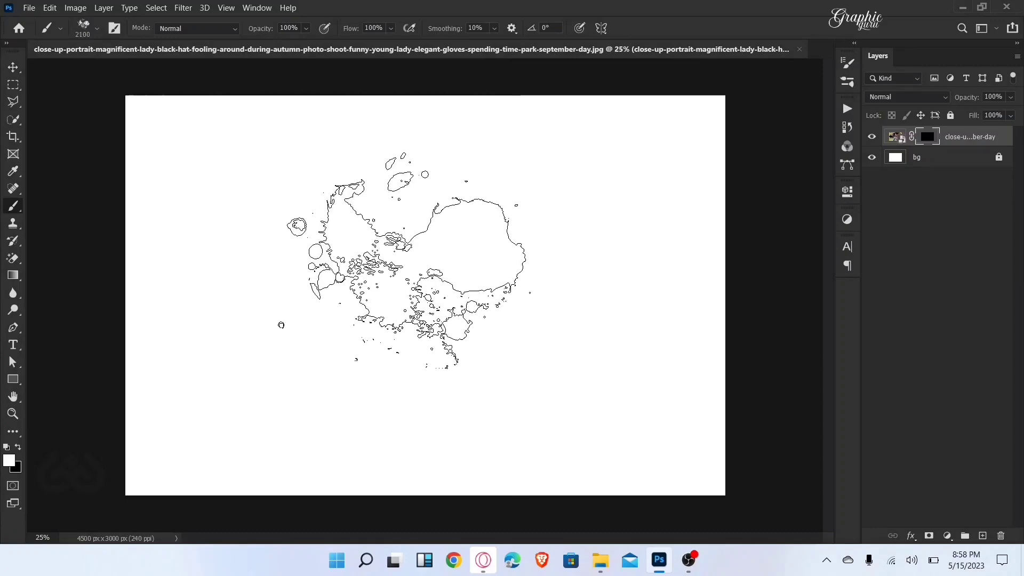
Step: Stamp the 2100 px splatter in white on the portrait's mask to reveal the face, hair and upper body
click(406, 251)
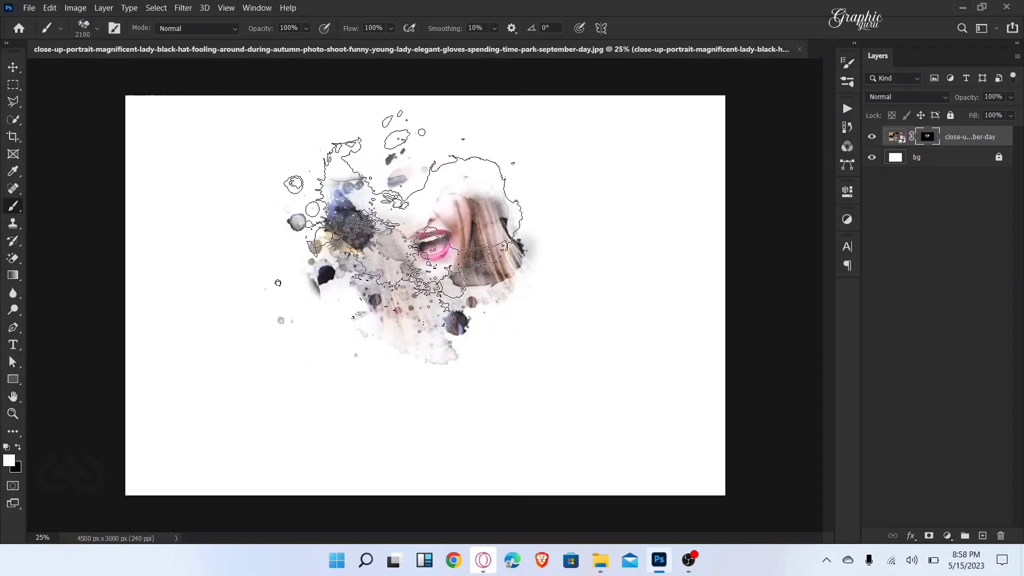
click(389, 229)
click(421, 341)
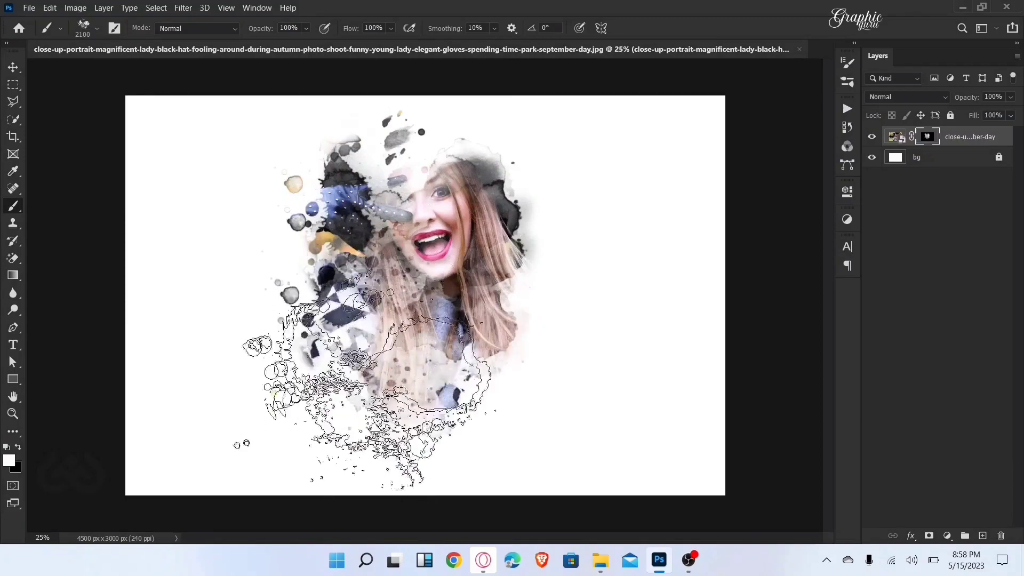
click(423, 319)
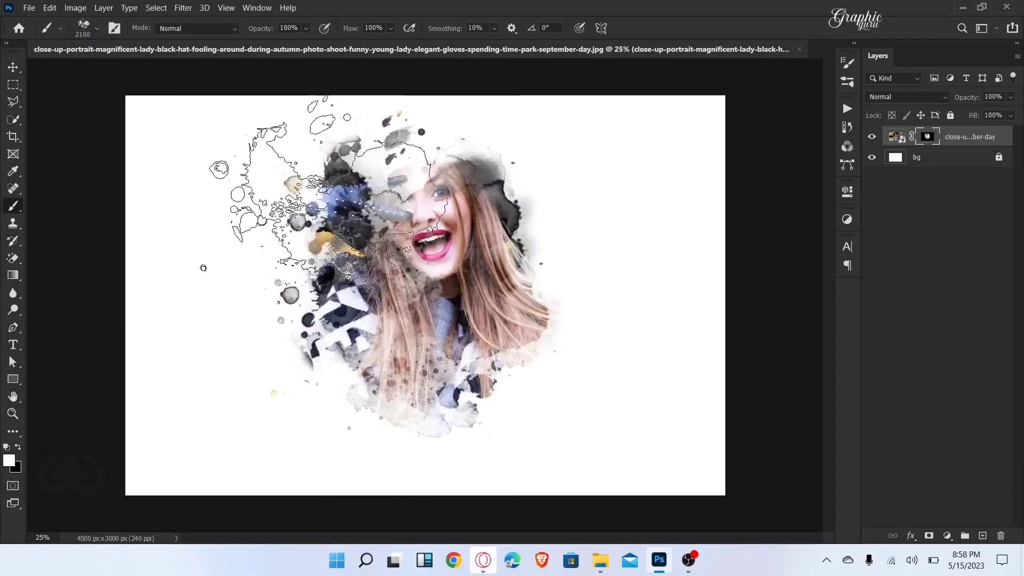
Step: Choose a 2500 px droplet splatter tip, enlarge it to 2600 px and stamp it once over the middle of the portrait
click(113, 31)
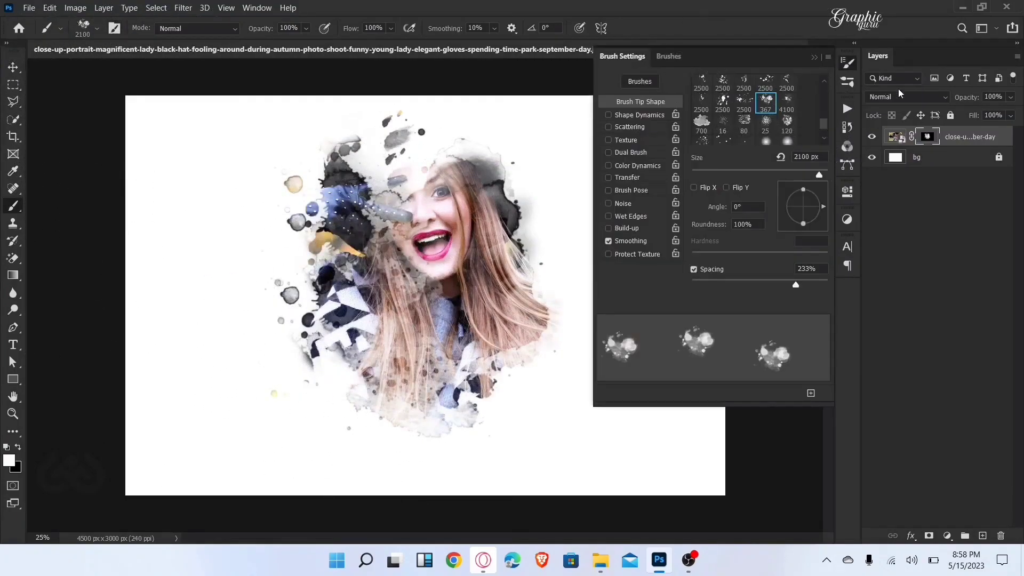
scroll(771, 126, up, 5)
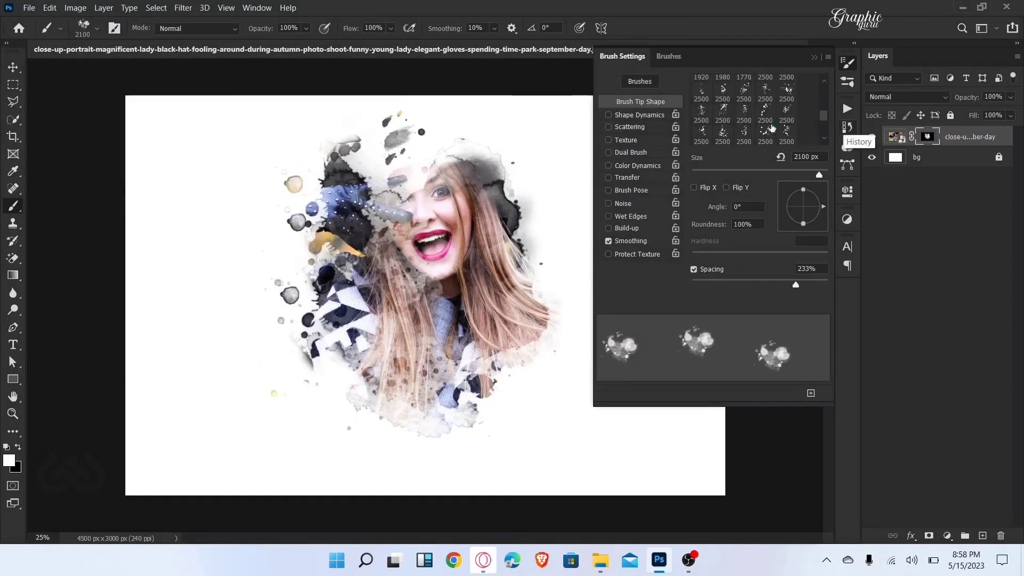
click(744, 104)
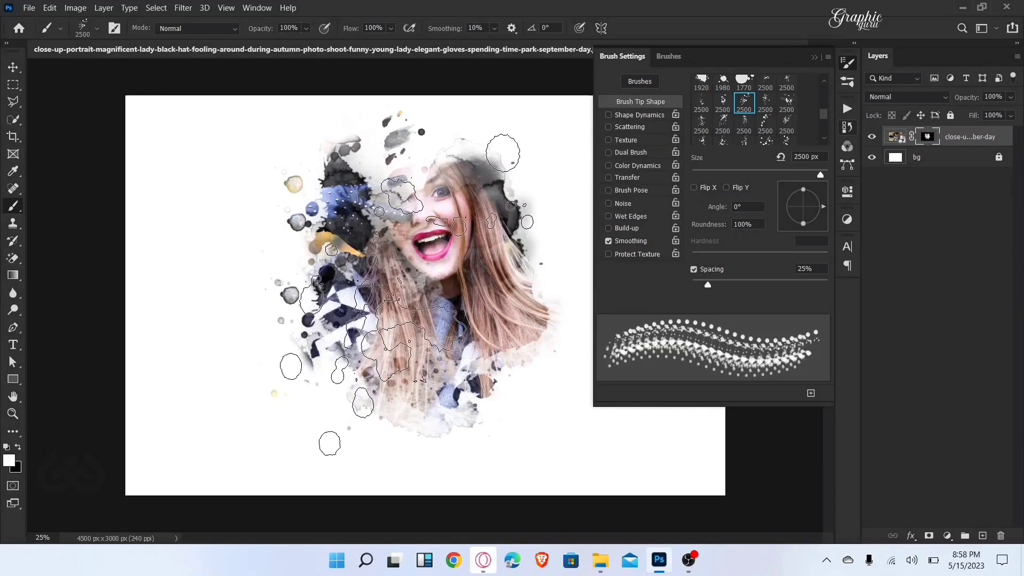
key(bracketright)
click(423, 295)
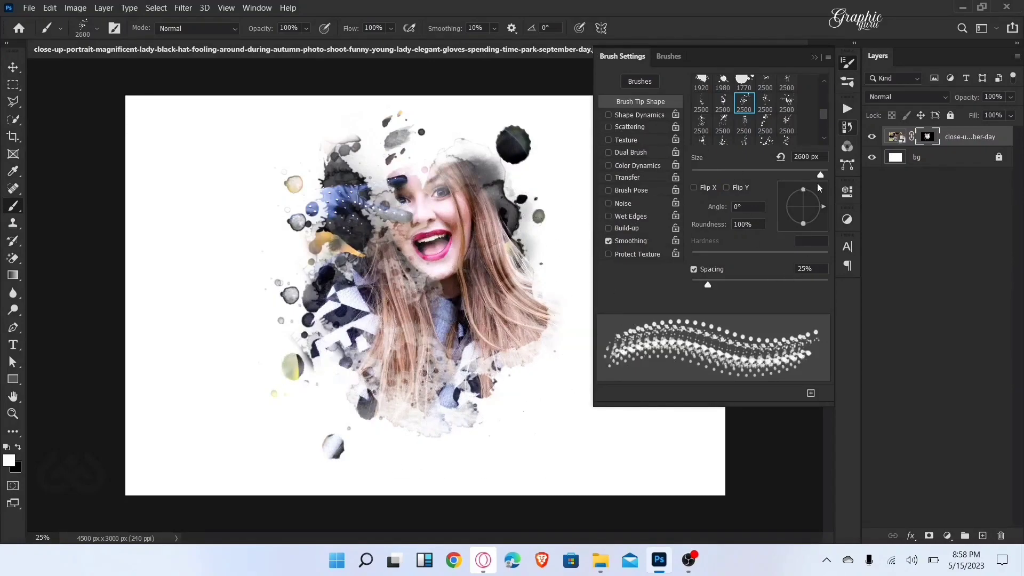
Step: Rotate the droplet tip to -95° and stamp it twice over the portrait to reveal more spots on both sides
mouse_move(808, 228)
mouse_down()
mouse_move(782, 207)
mouse_move(801, 228)
mouse_up()
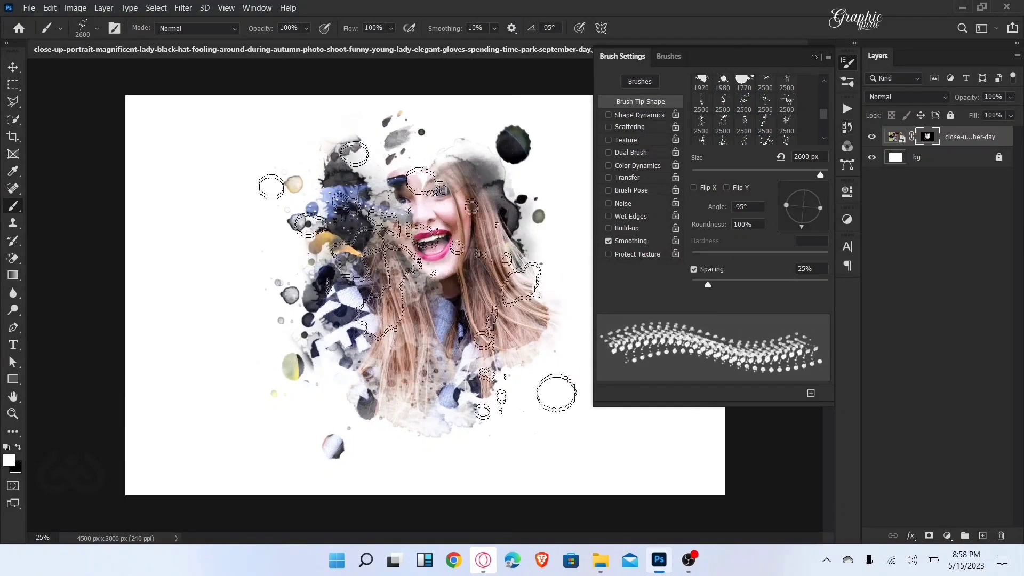
click(408, 290)
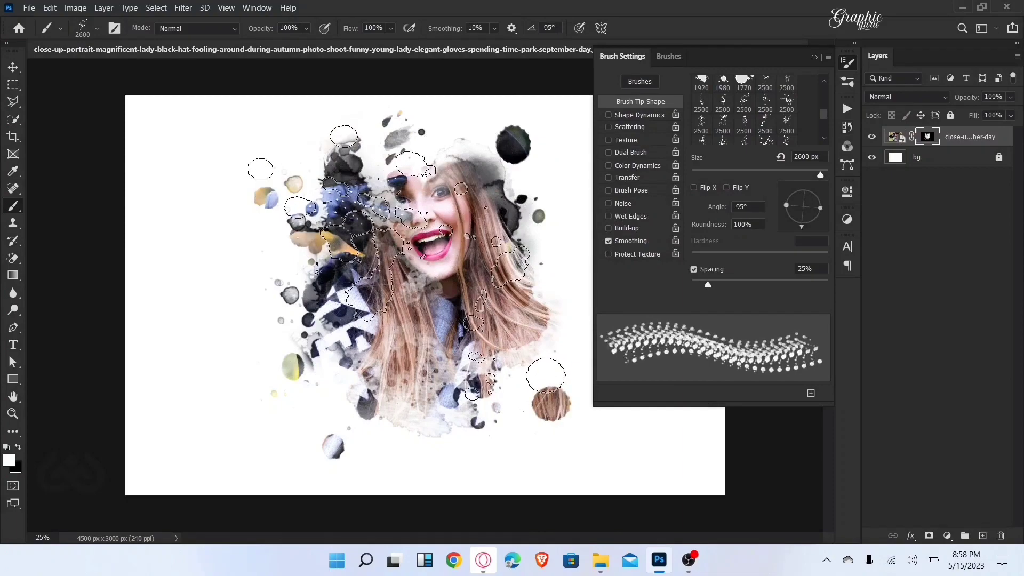
click(404, 263)
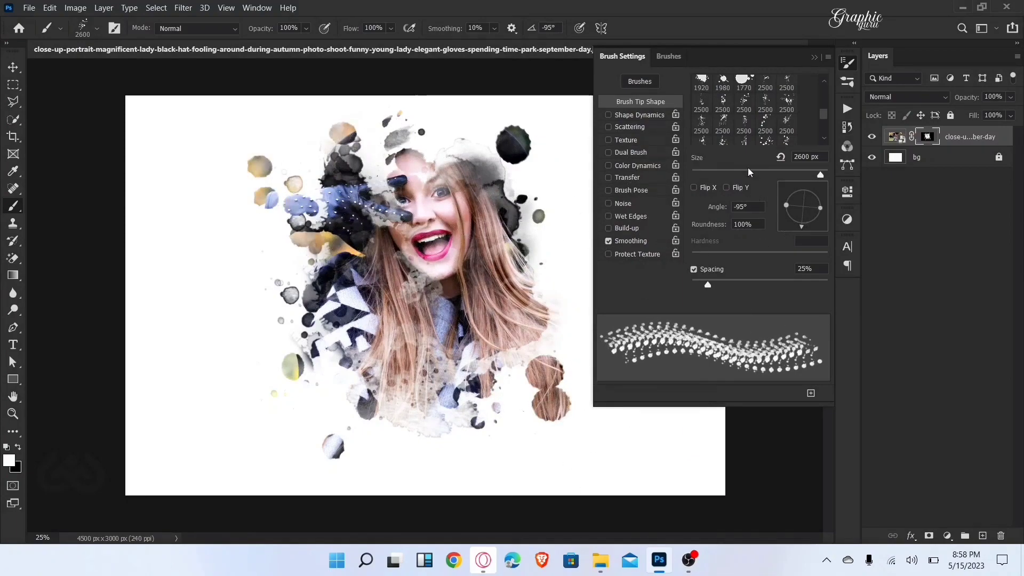
Step: Stamp the 1770 px solid blot tip over the head and upper hair to reveal the face, hat and glove
scroll(751, 118, up, 1)
click(743, 110)
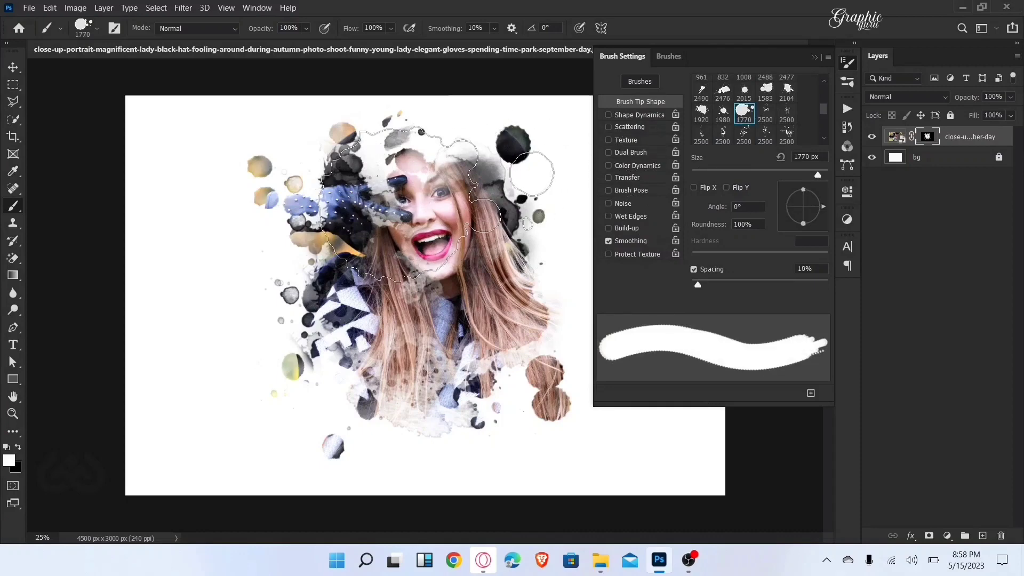
click(445, 196)
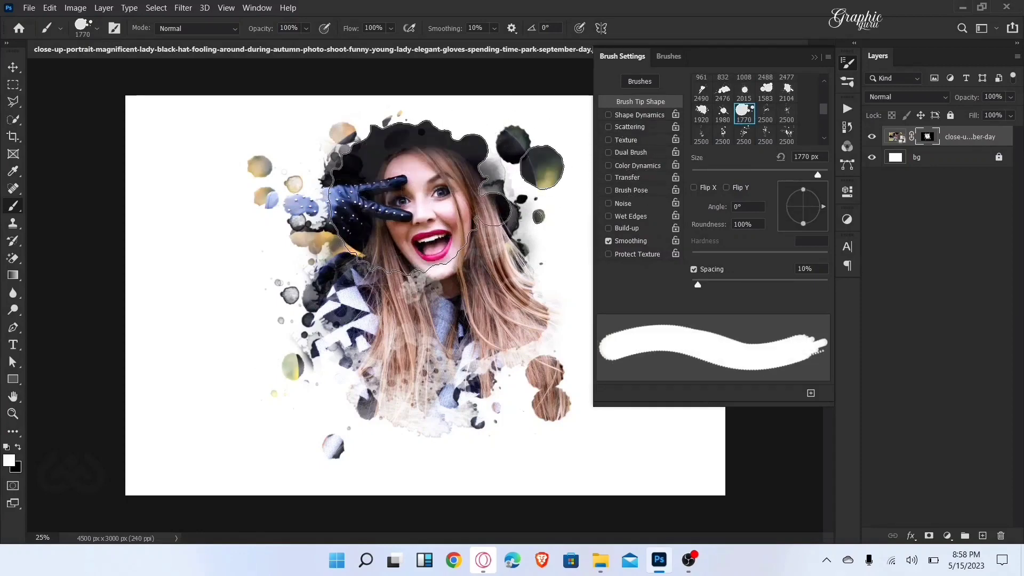
click(467, 208)
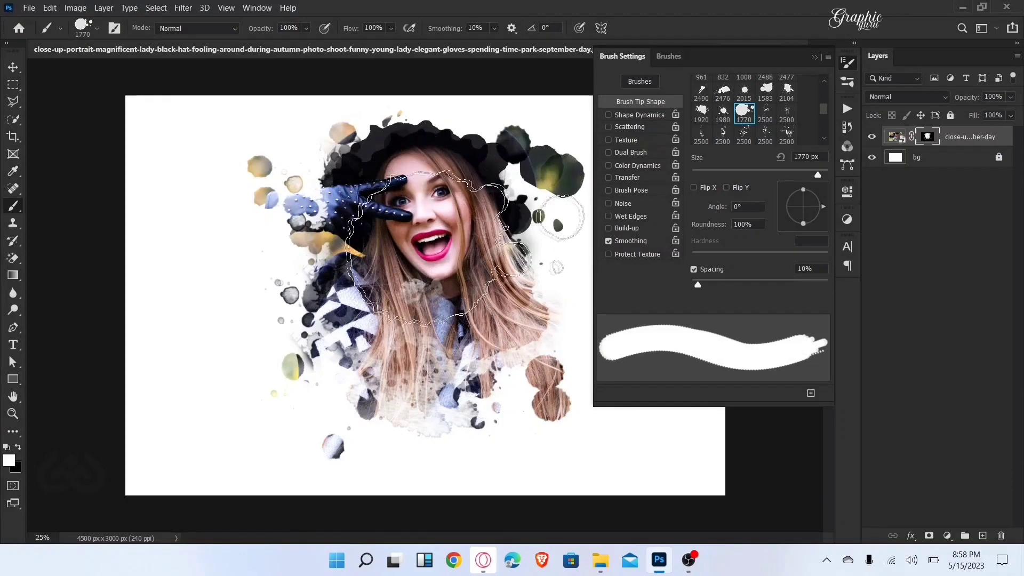
Step: Stamp a 2500 px dripping splatter tip below the chin, then again at -34° over the coat at the portrait's left
scroll(774, 116, down, 1)
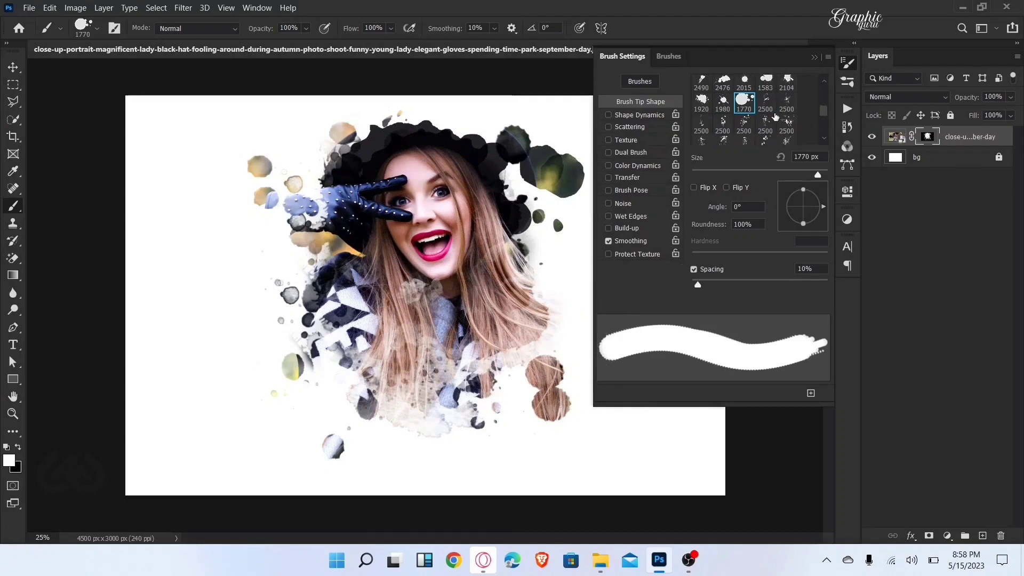
click(722, 125)
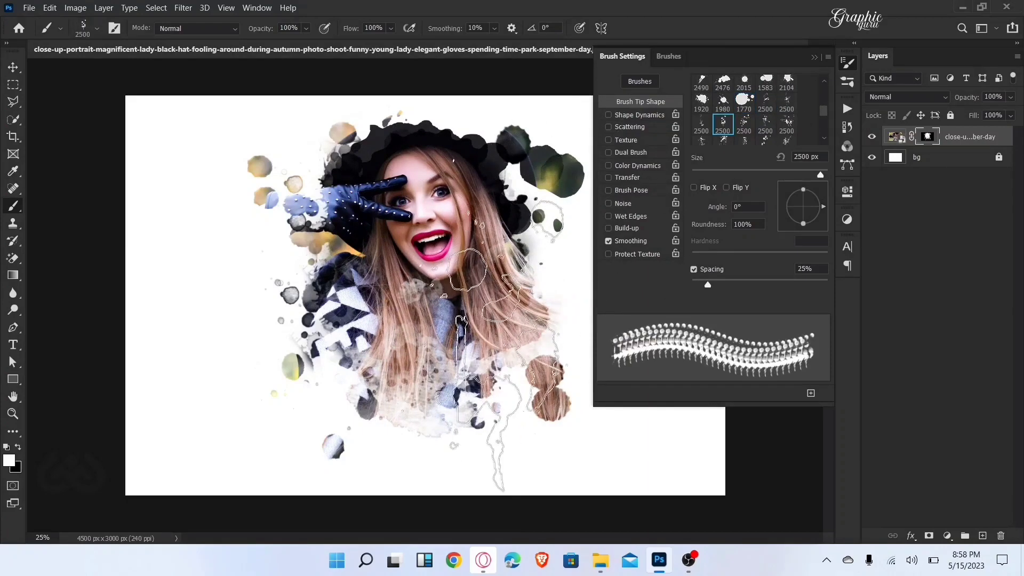
click(456, 346)
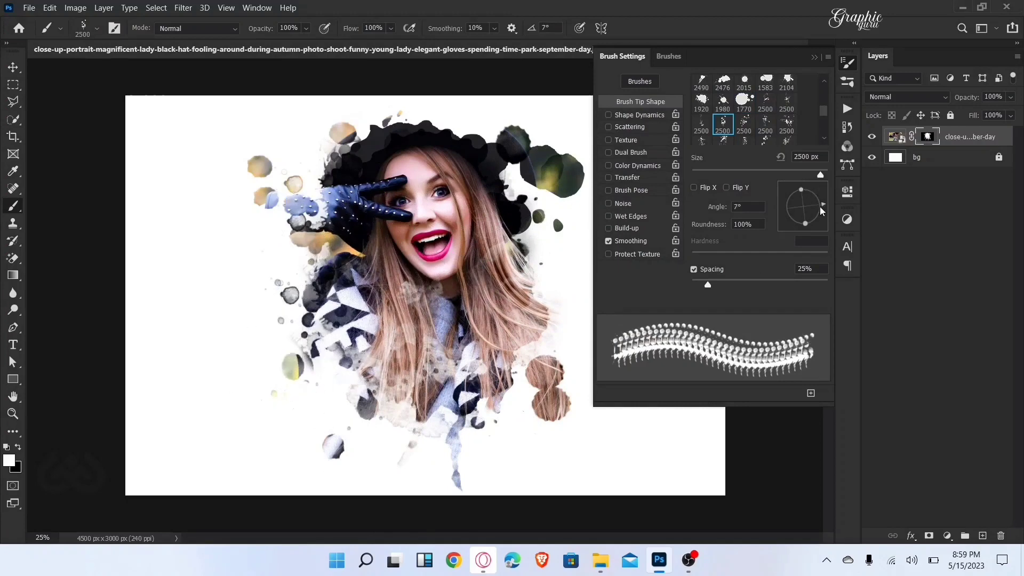
drag(821, 211, 820, 218)
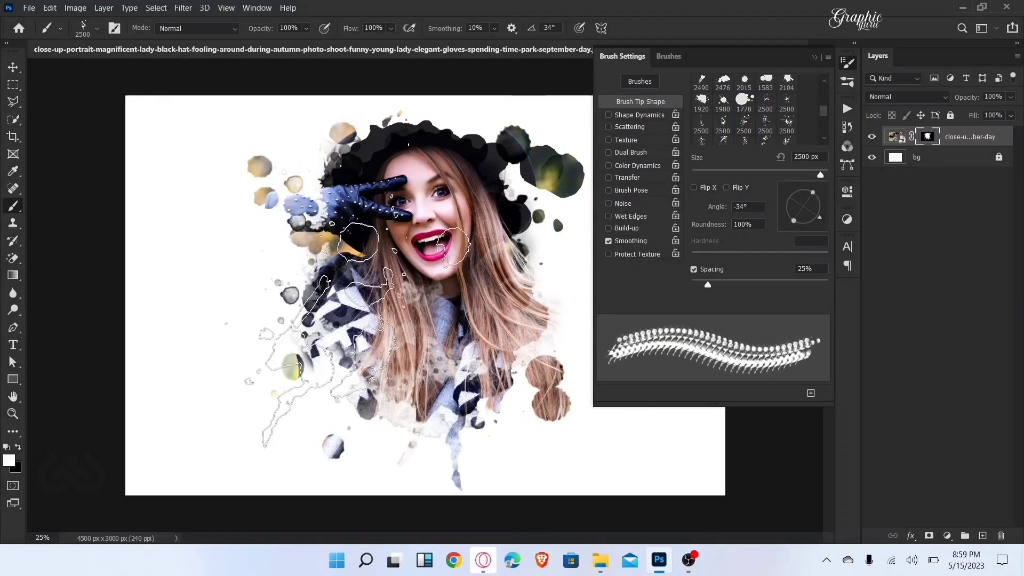
click(357, 335)
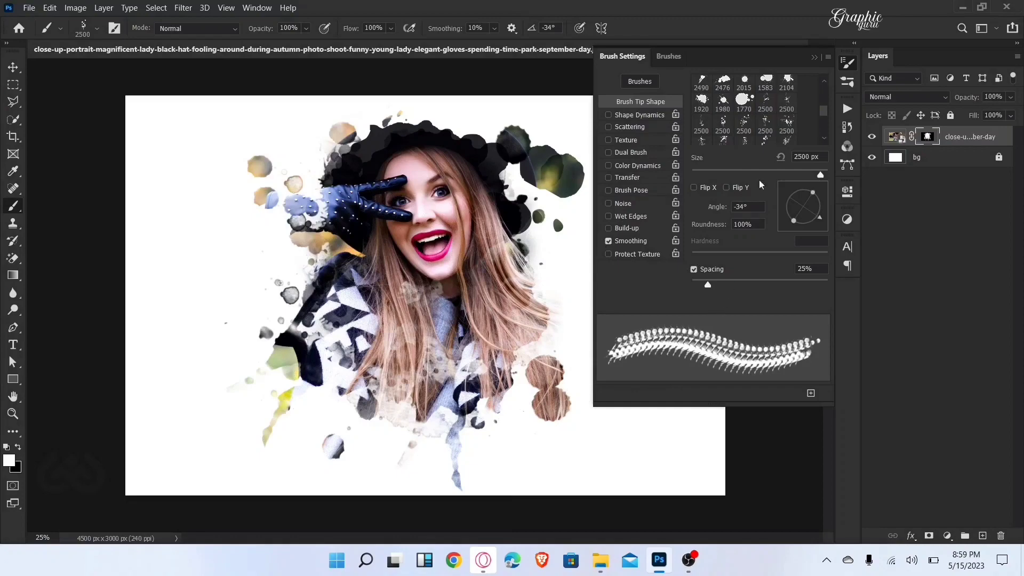
Step: Scatter 2500 px fine splatters around the portrait at angles including -76°, 91° and 31°, and add larger blots with another 2500 px tip
click(787, 105)
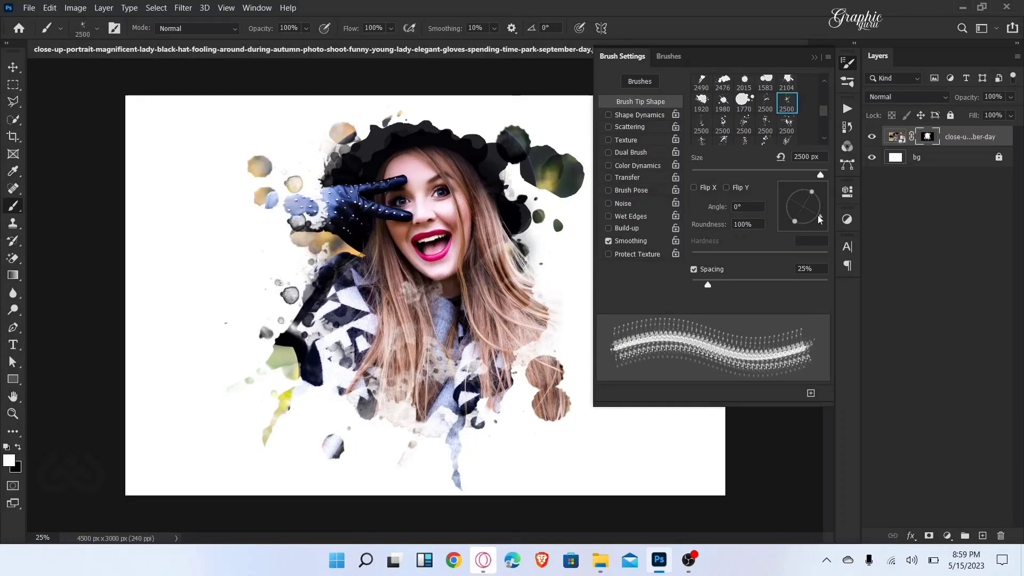
drag(820, 218, 809, 229)
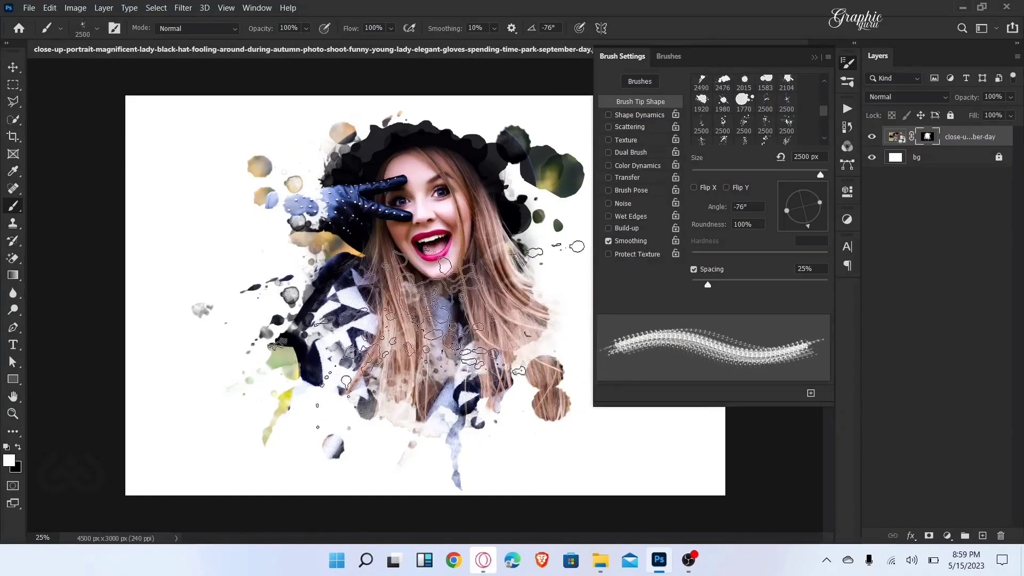
mouse_move(808, 228)
mouse_down()
mouse_move(794, 222)
mouse_move(803, 192)
mouse_up()
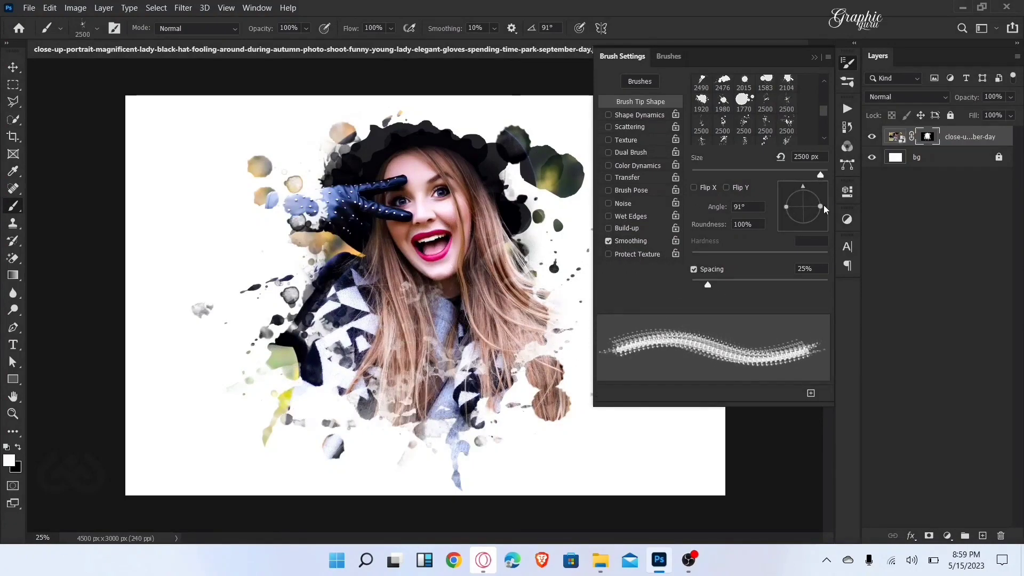
drag(819, 202, 817, 196)
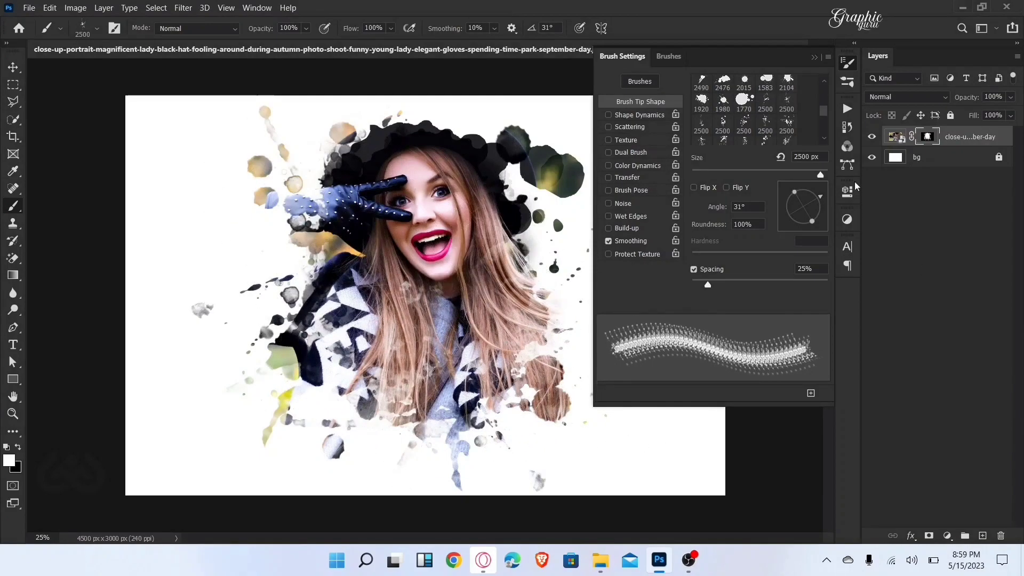
scroll(764, 128, down, 3)
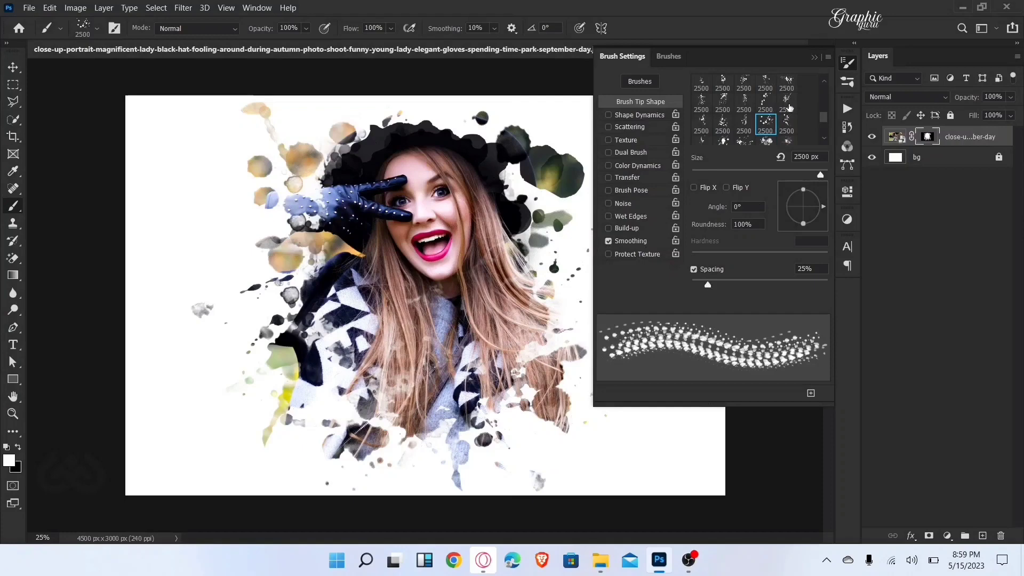
Step: Switch the brush to the 174 px rough bristle tip
scroll(783, 112, up, 1)
scroll(782, 114, up, 1)
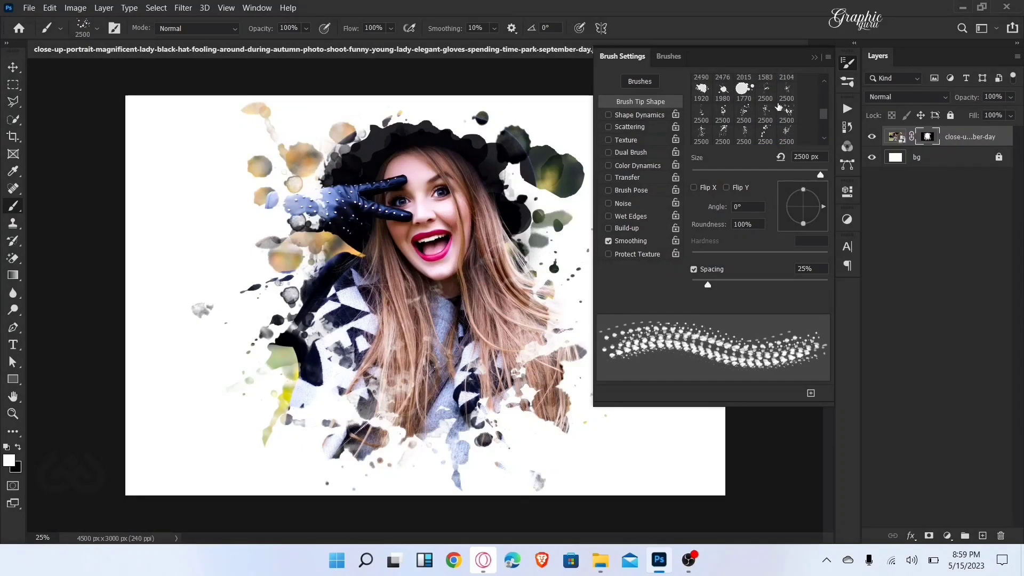
scroll(773, 112, down, 5)
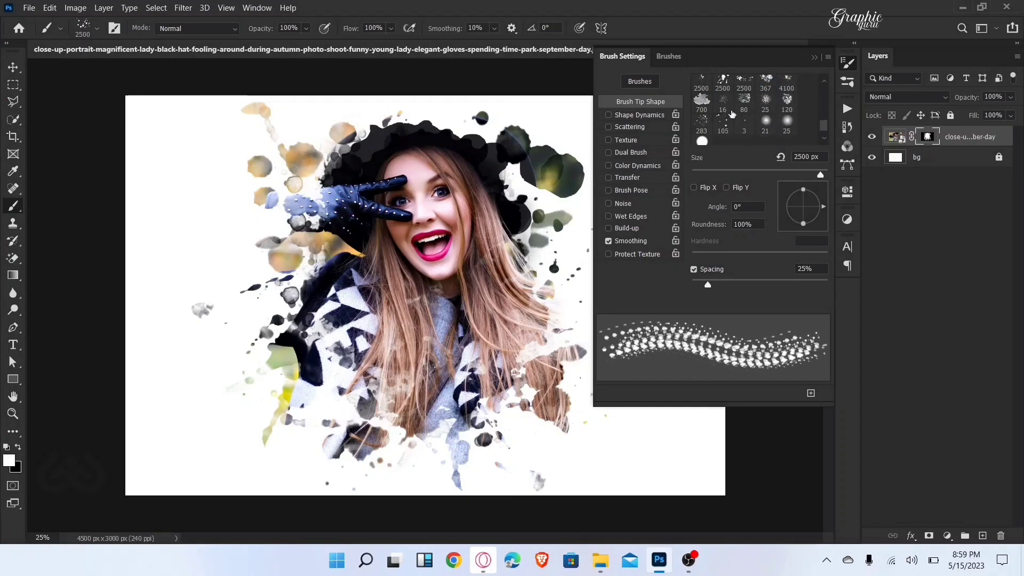
scroll(732, 113, up, 5)
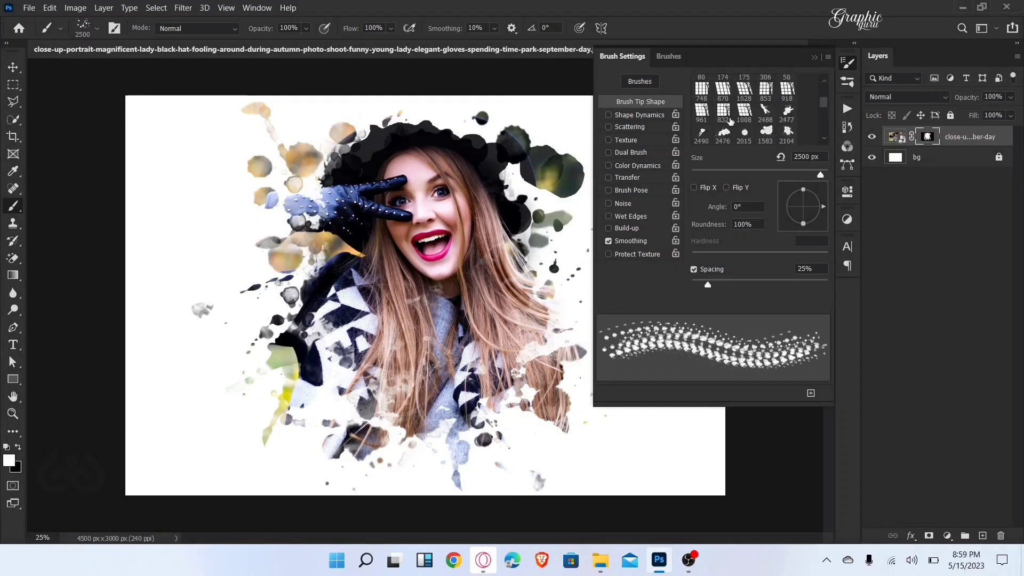
scroll(729, 122, up, 1)
scroll(730, 122, up, 1)
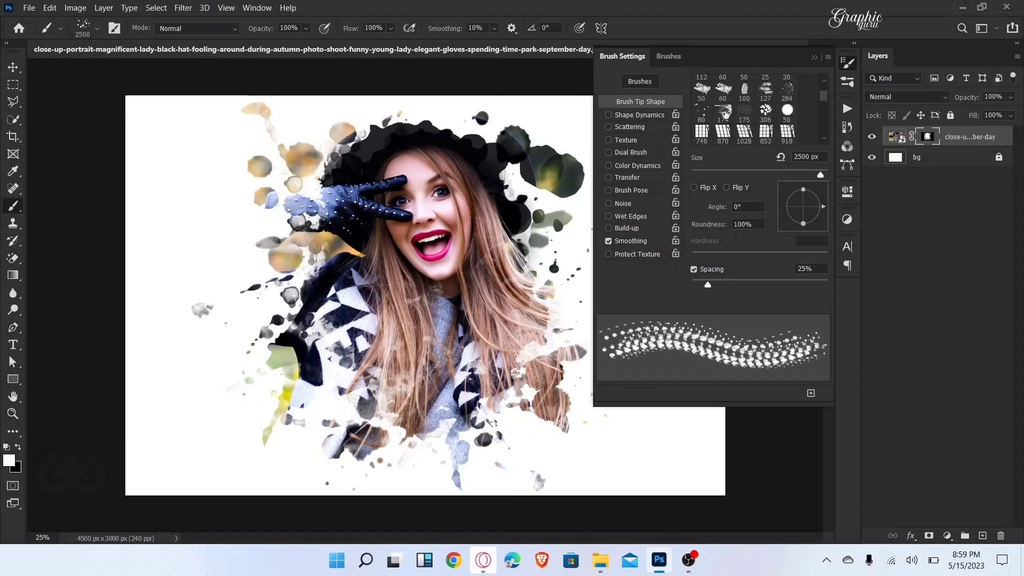
click(722, 112)
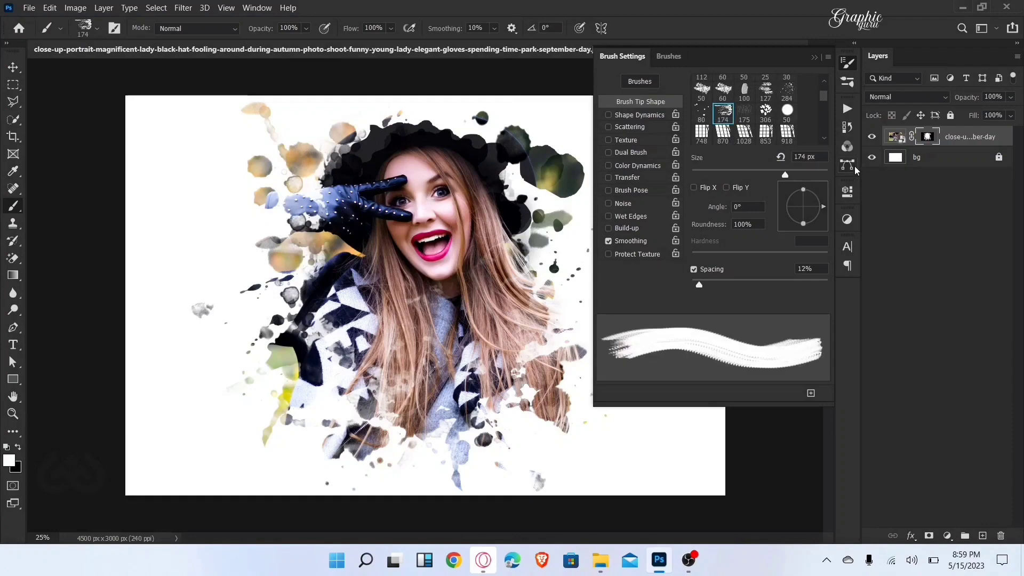
Step: Enlarge the rough bristle tip to 1471 px and stamp it beside the glove, above the hat and over the lower hair and coat
click(805, 175)
drag(811, 176, 816, 176)
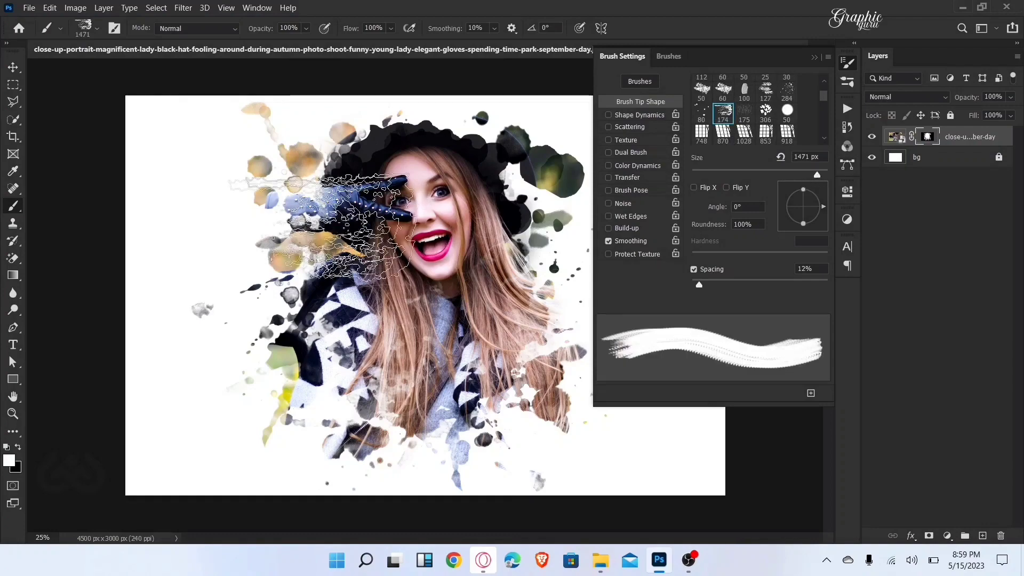
click(408, 152)
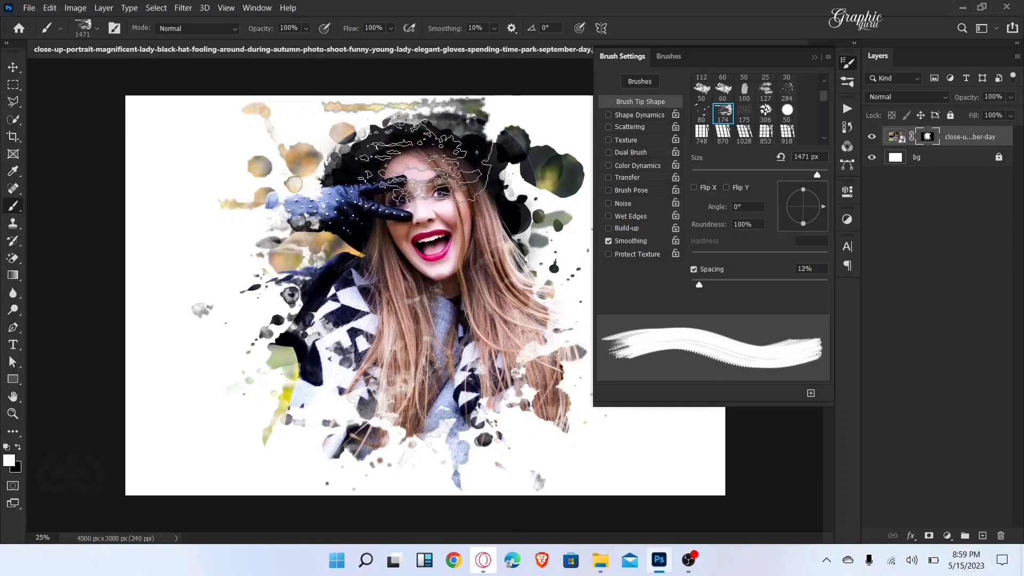
click(525, 398)
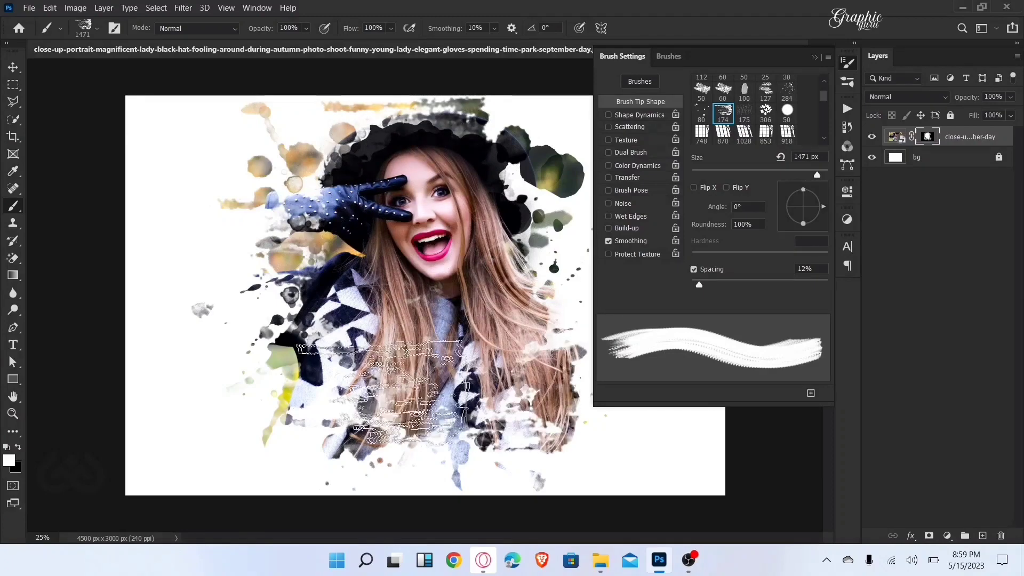
click(492, 316)
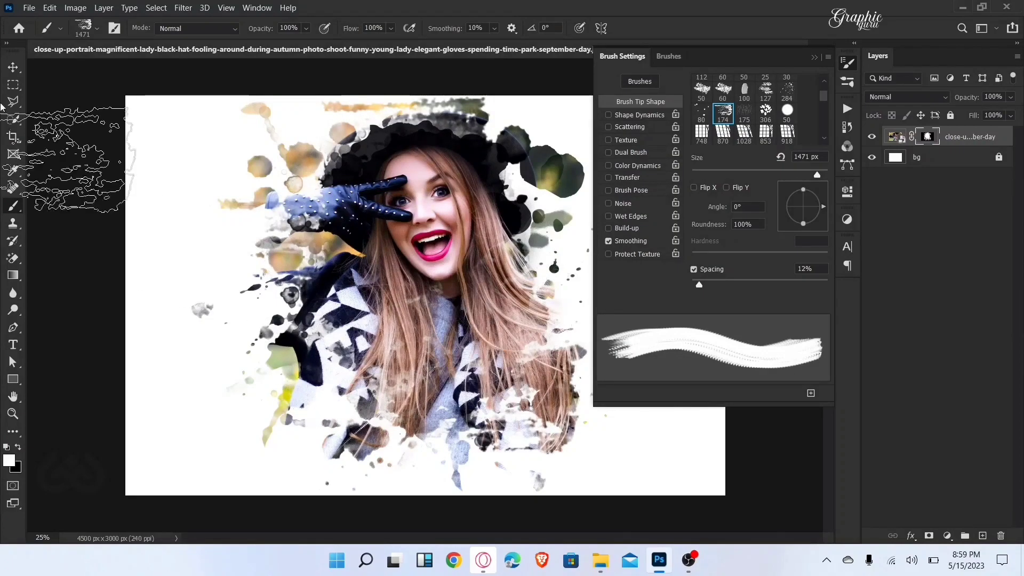
click(14, 67)
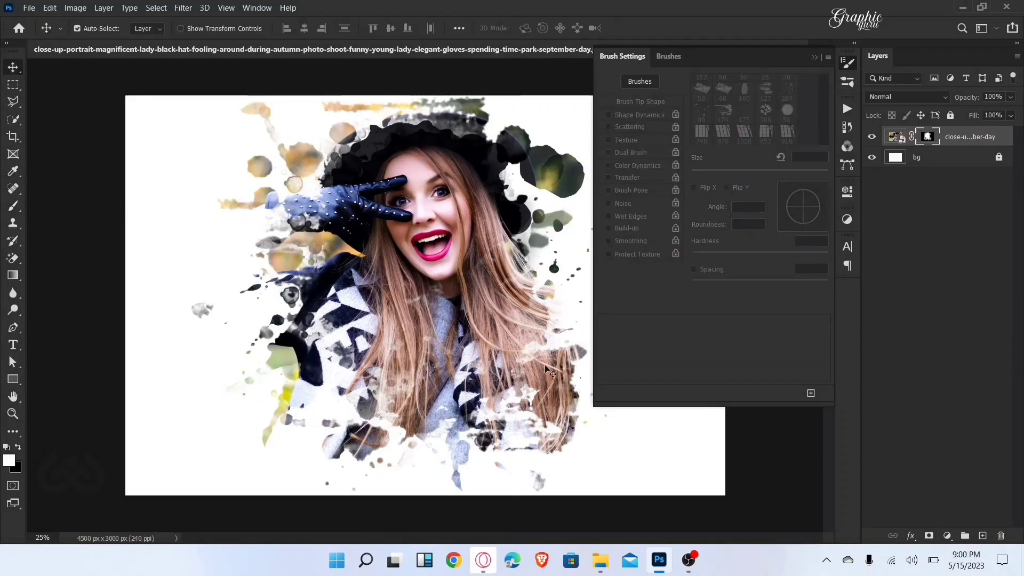
click(814, 56)
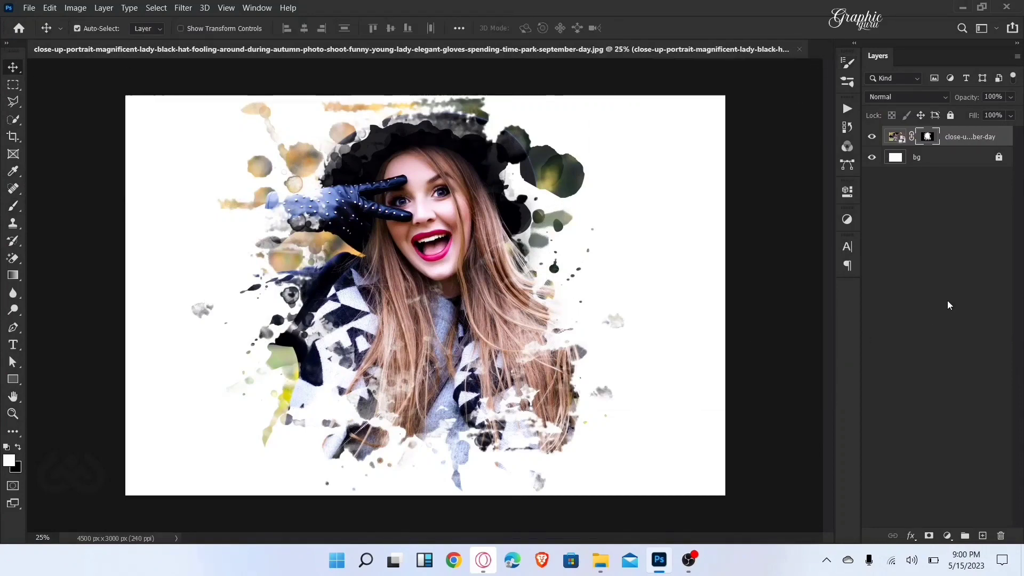
Step: Unlock the bg layer and give it a Color Overlay of light grey #ebebeb
click(997, 158)
click(898, 161)
double_click(897, 159)
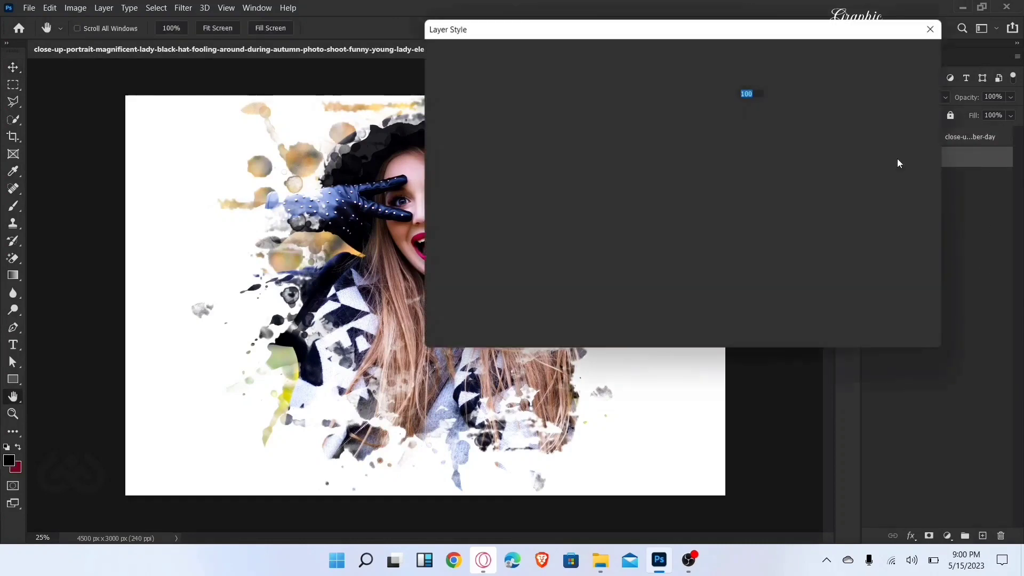
click(464, 211)
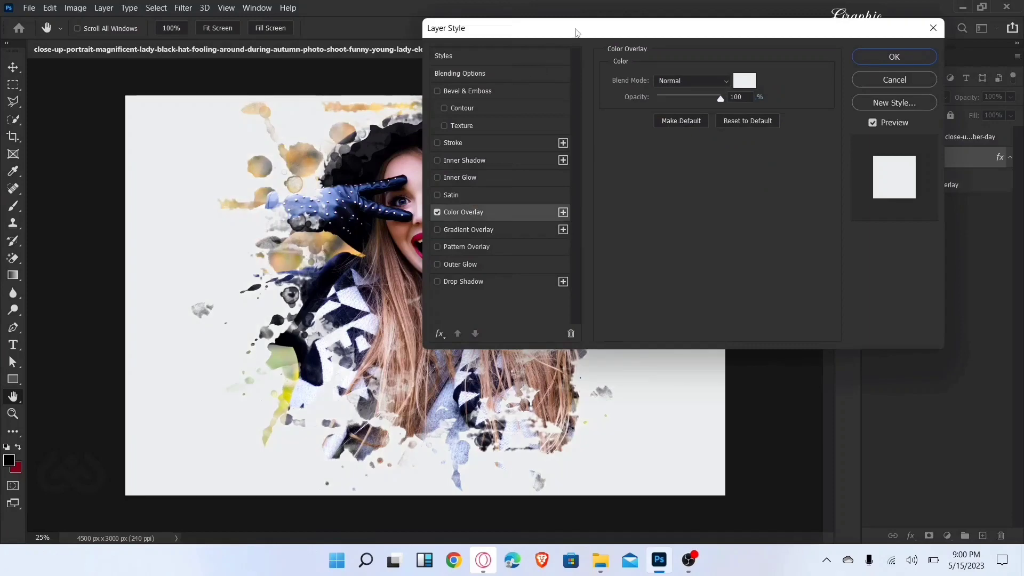
drag(525, 28, 611, 31)
click(830, 84)
click(675, 246)
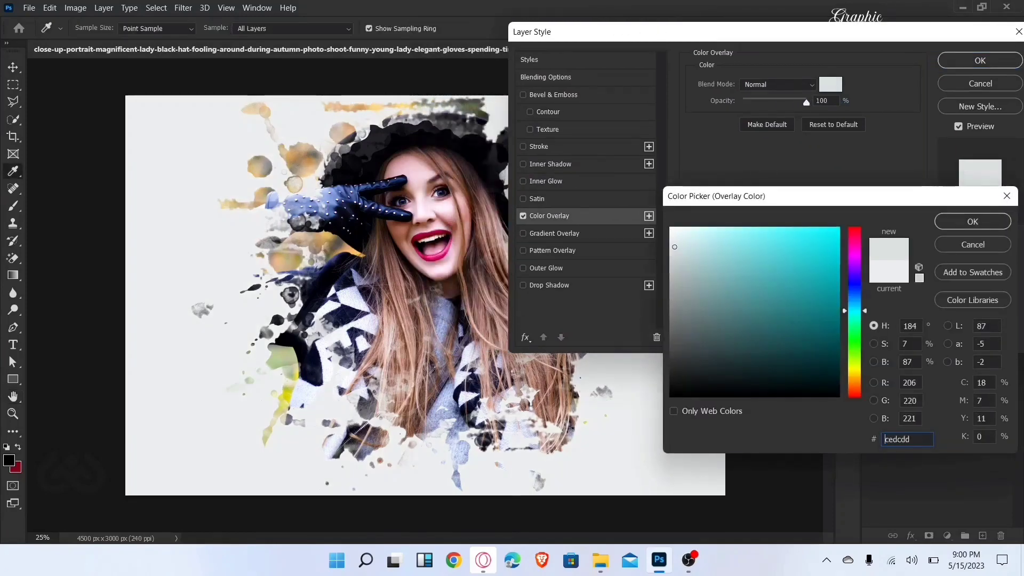
mouse_move(673, 247)
mouse_down()
mouse_move(690, 260)
mouse_move(667, 250)
mouse_move(671, 241)
mouse_up()
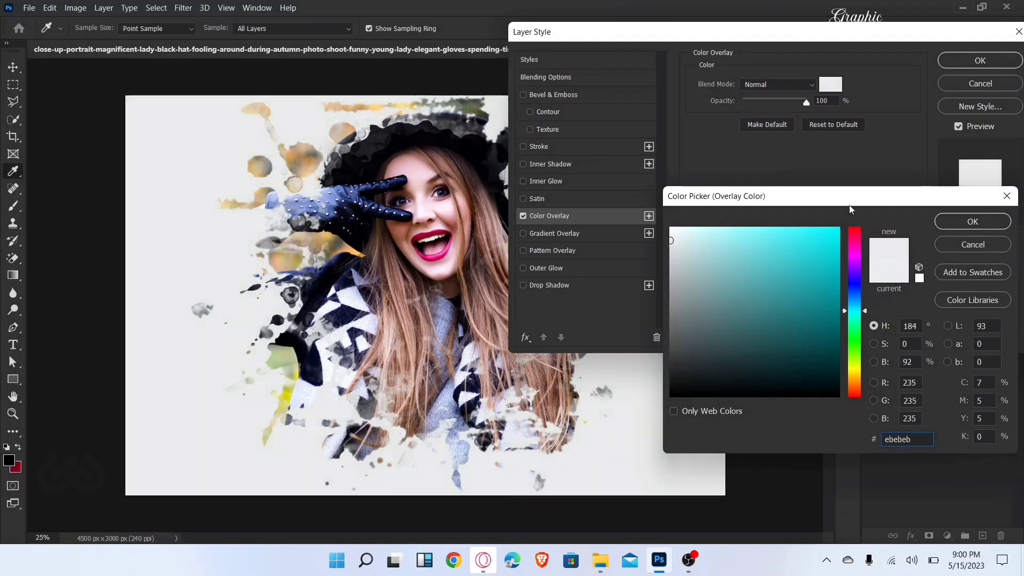
click(942, 226)
click(977, 61)
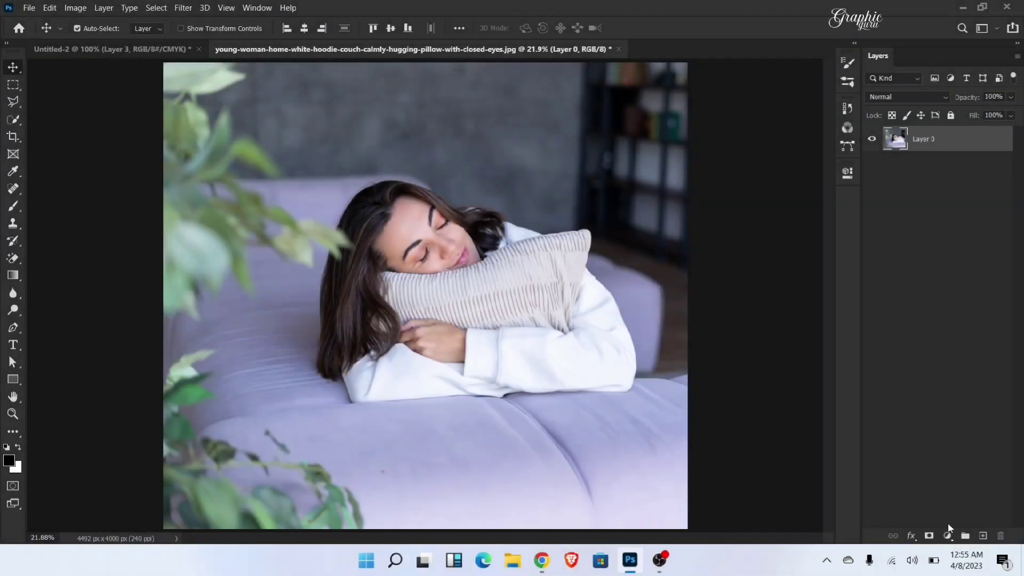
Step: Add an Exposure adjustment layer above the sleeping woman's photo and set its exposure to -1.72
click(948, 535)
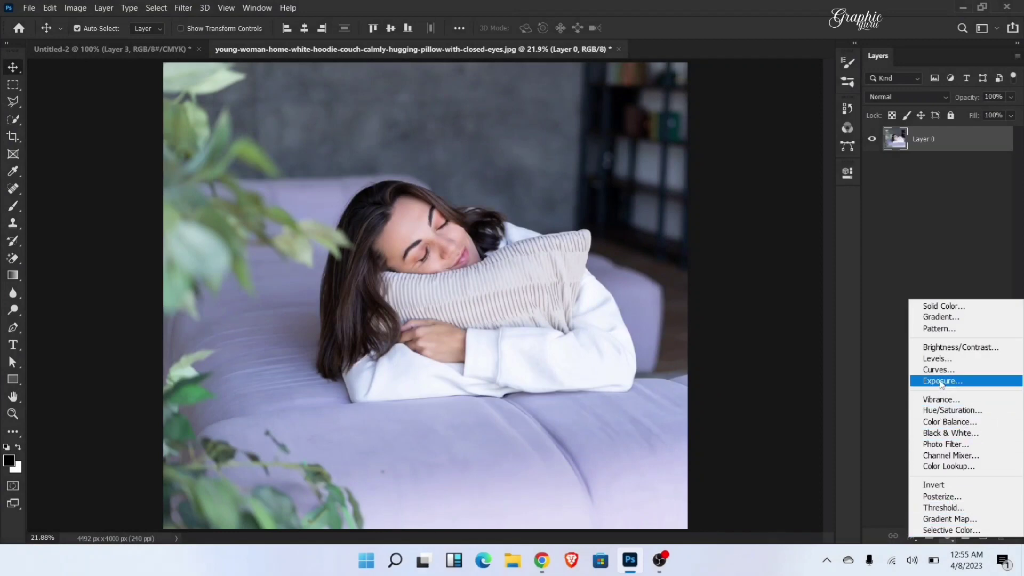
click(941, 382)
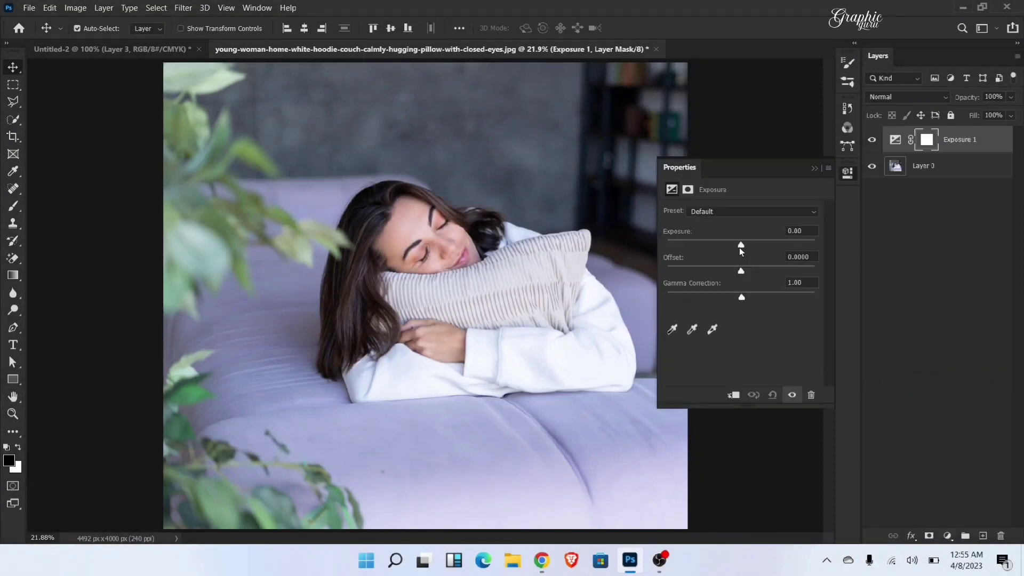
drag(740, 248, 722, 246)
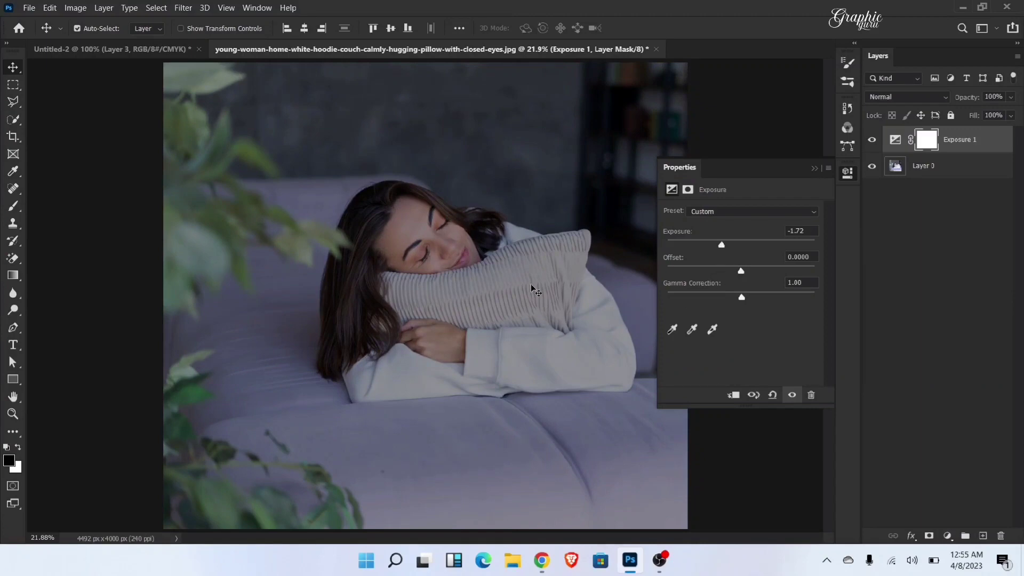
click(813, 168)
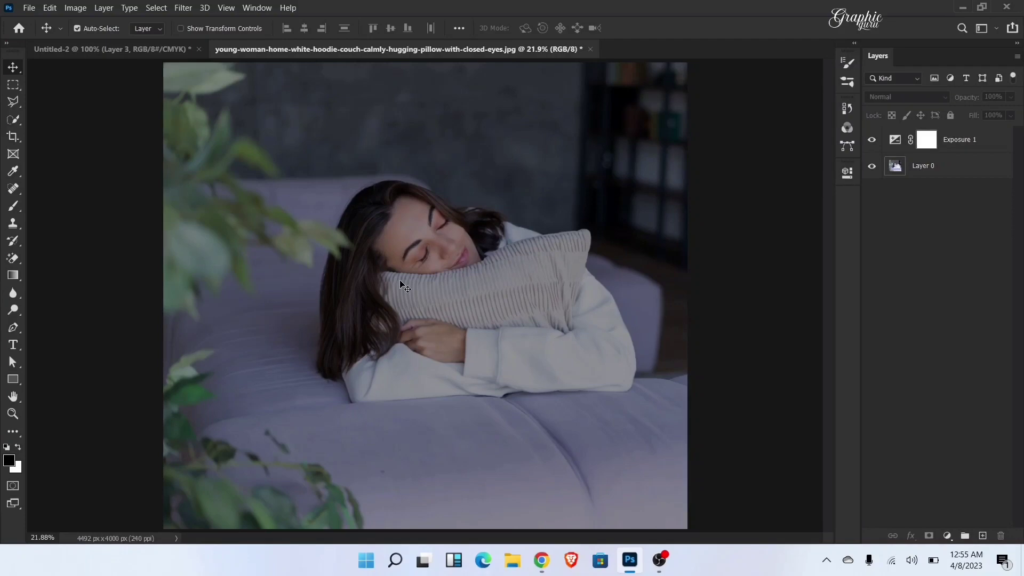
Step: Create a new 1080 x 1080 px document at 300 ppi
key(ctrl+n)
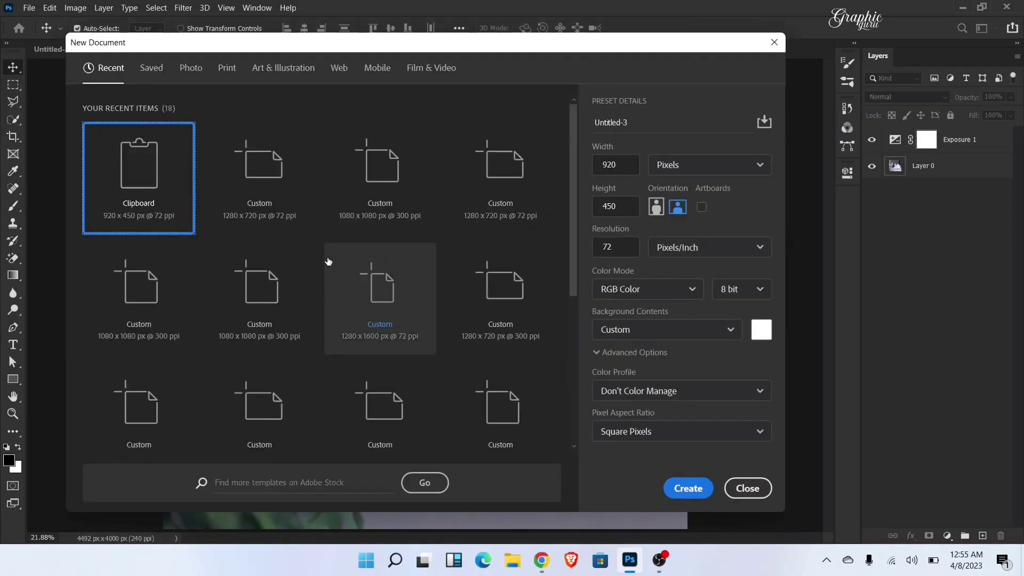
click(385, 210)
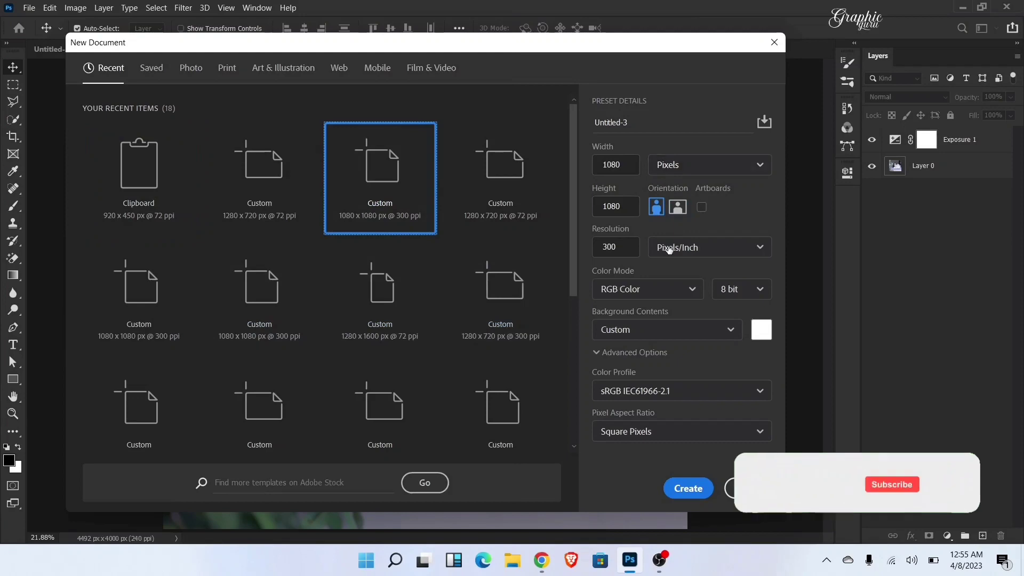
click(688, 488)
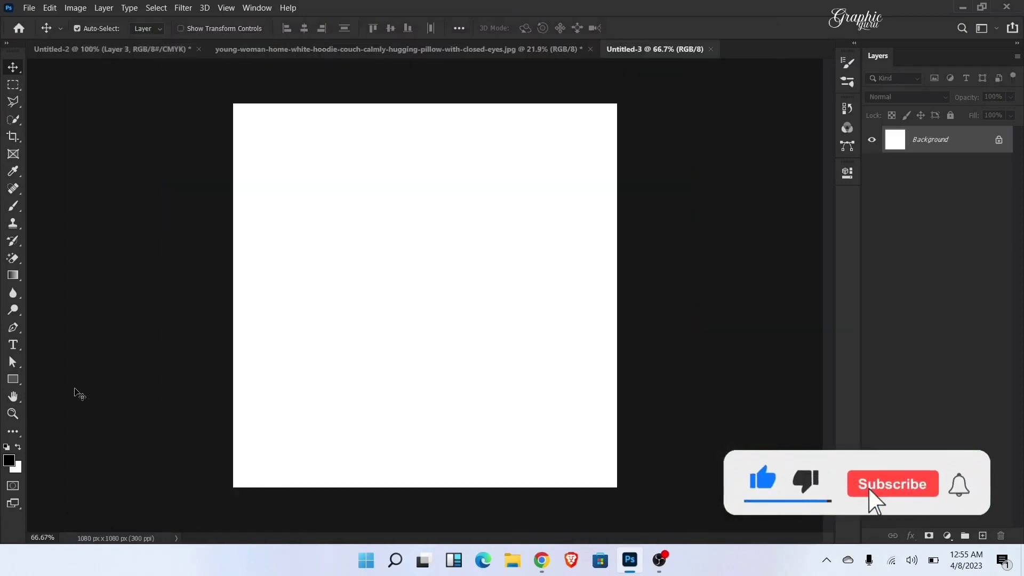
Step: Draw a black square about 166 px wide in the upper-left area of the canvas with the Rectangle tool
click(16, 382)
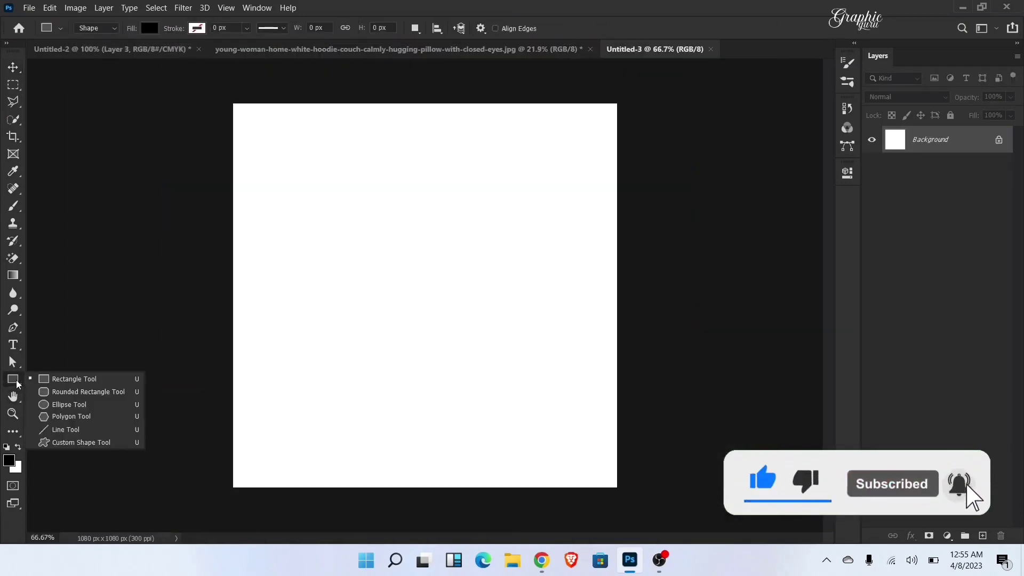
click(57, 407)
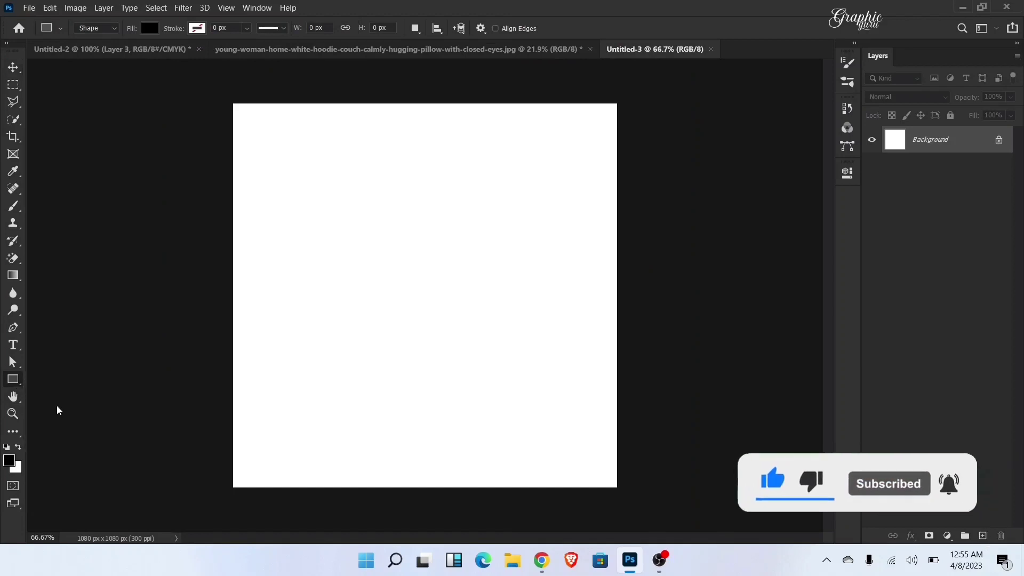
right_click(20, 381)
click(53, 379)
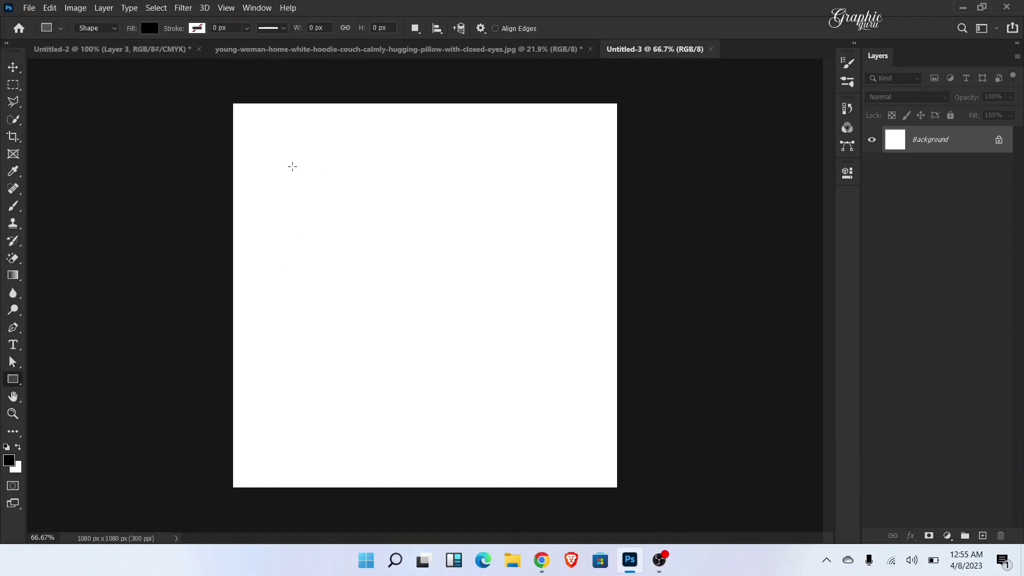
drag(317, 180, 345, 229)
click(14, 69)
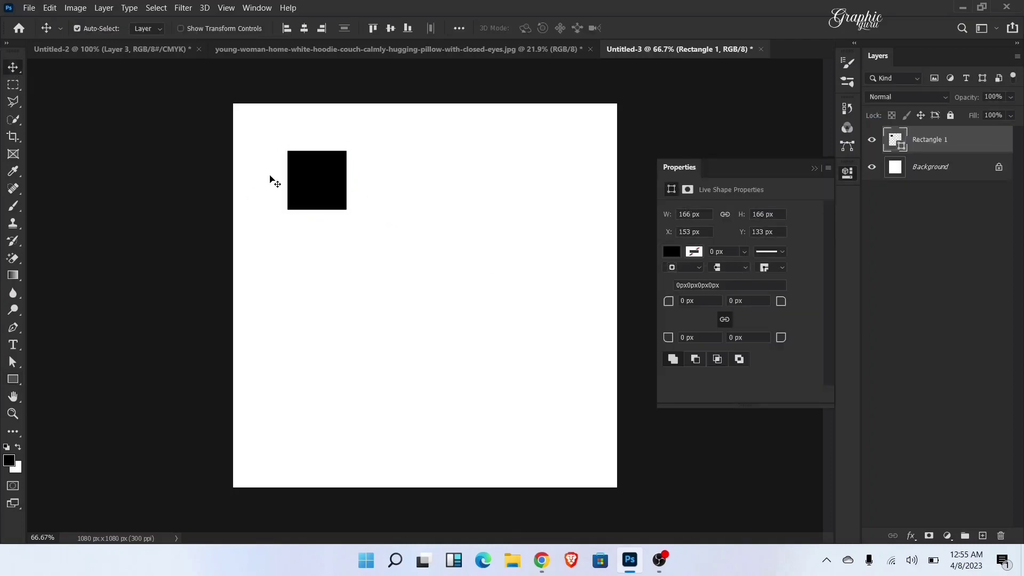
Step: Duplicate the black square into an evenly spaced row of four, and copy the rows downward to build a 4 x 4 grid
drag(337, 190, 499, 177)
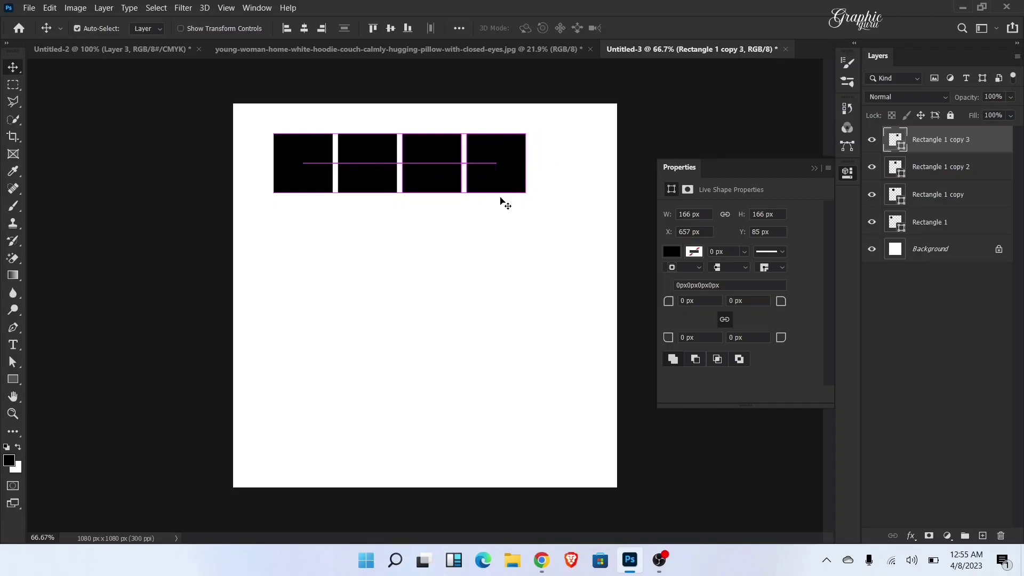
click(814, 169)
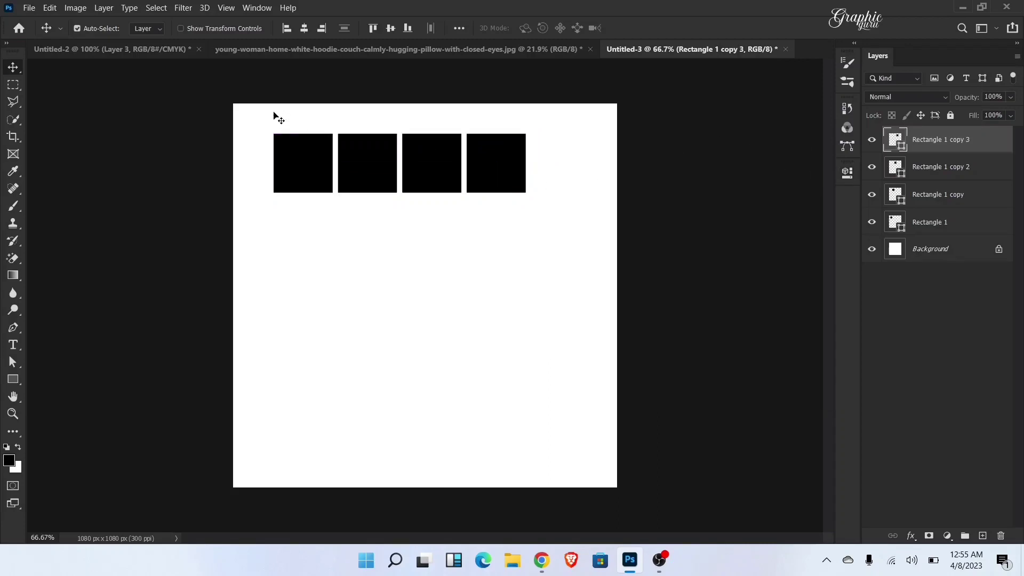
drag(273, 113, 483, 228)
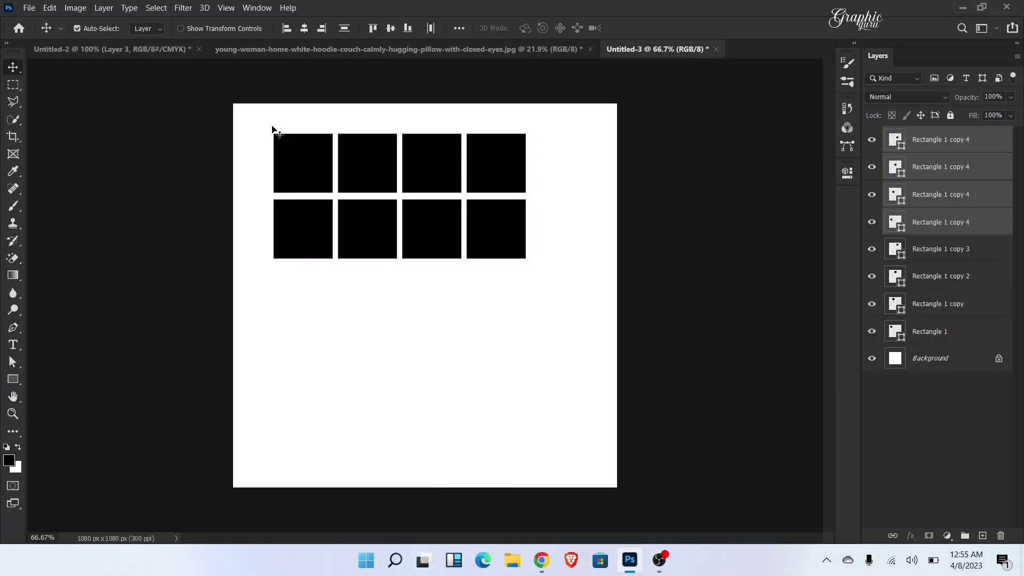
drag(274, 130, 488, 353)
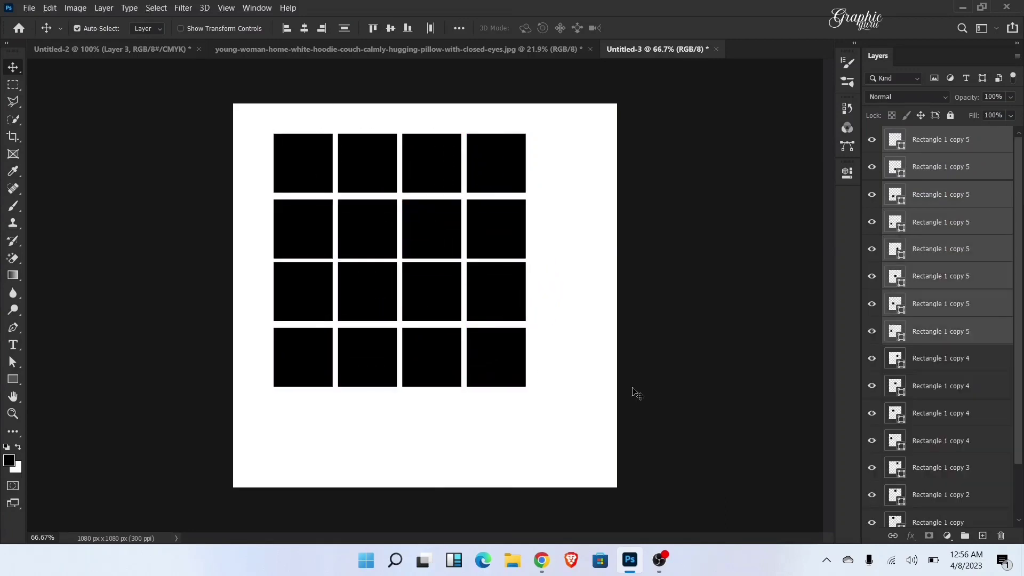
Step: Select all the rectangle layers from Rectangle 1 up to the topmost copy and merge them into one layer
scroll(973, 173, down, 2)
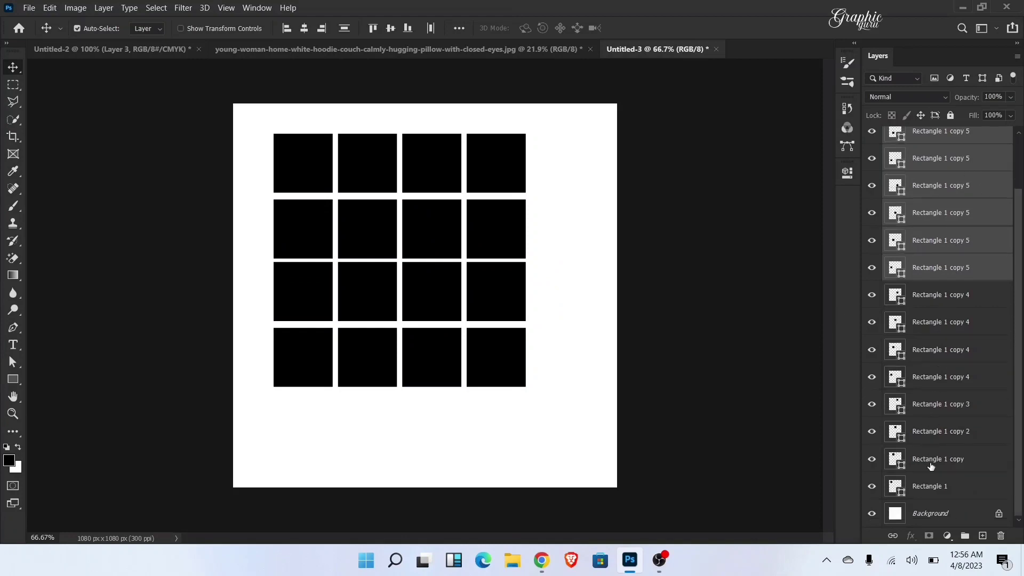
click(936, 488)
scroll(953, 253, up, 2)
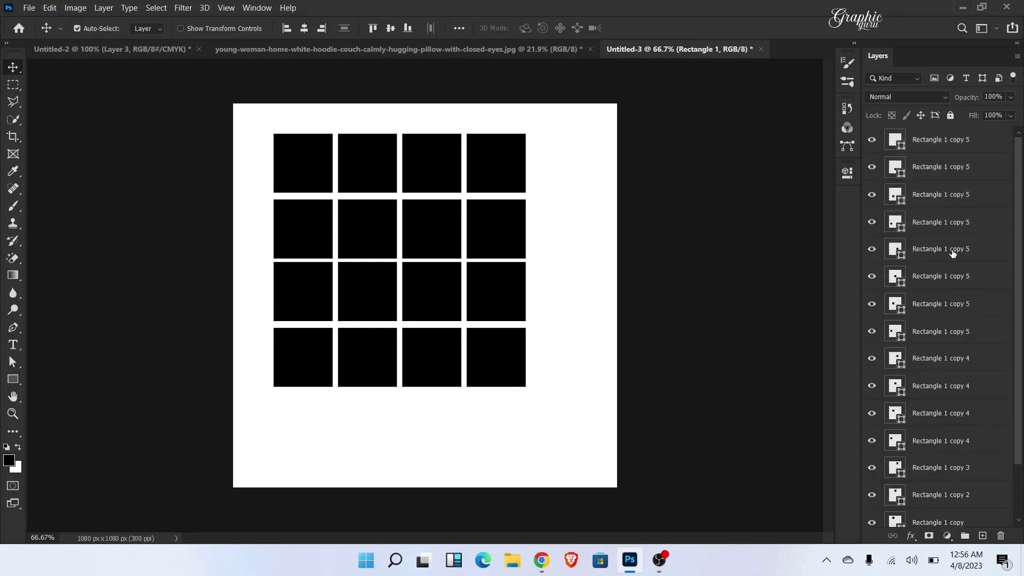
shift+click(944, 140)
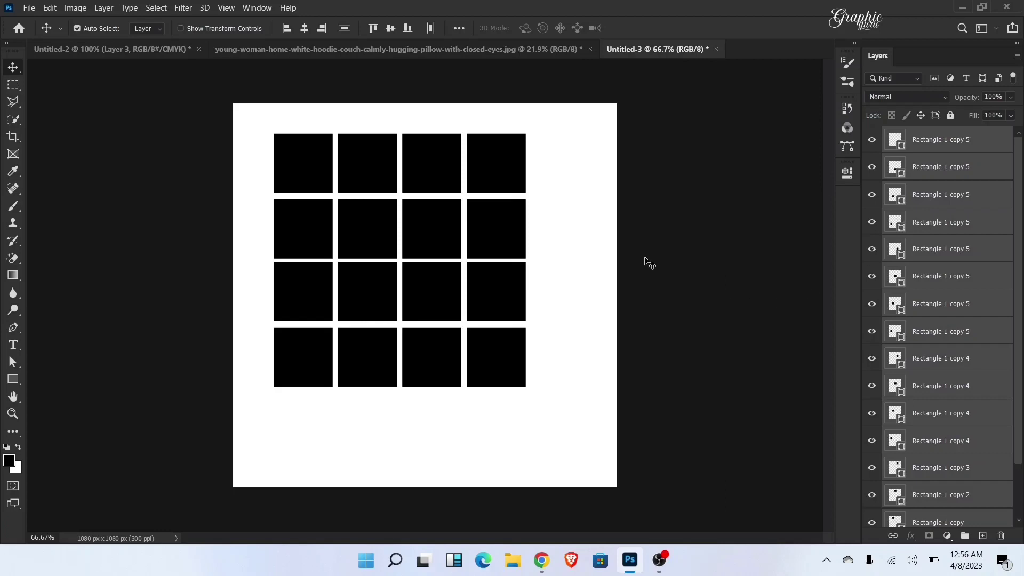
key(ctrl+e)
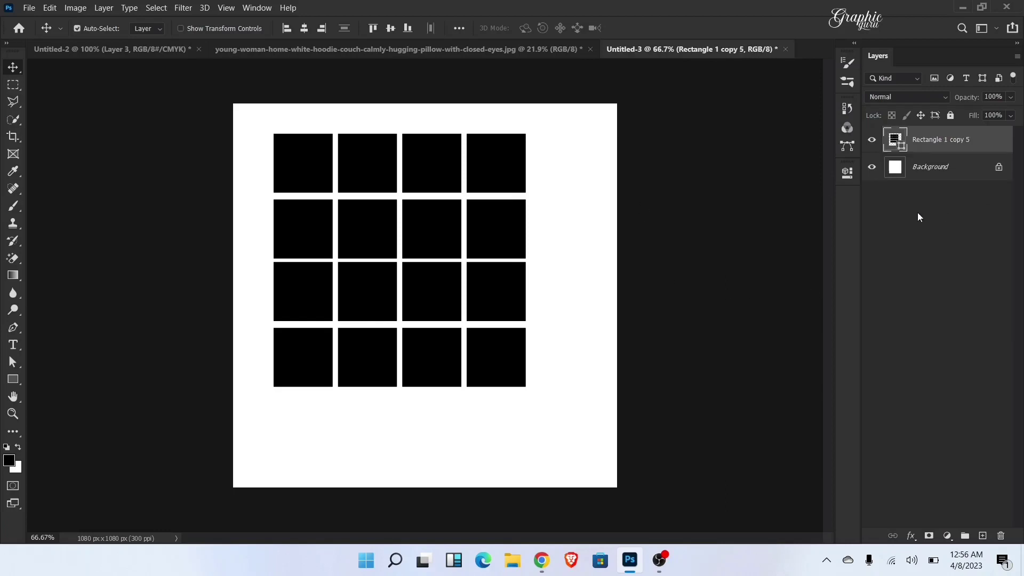
Step: Center the merged grid of squares horizontally and vertically on the canvas
drag(454, 299, 467, 310)
click(304, 30)
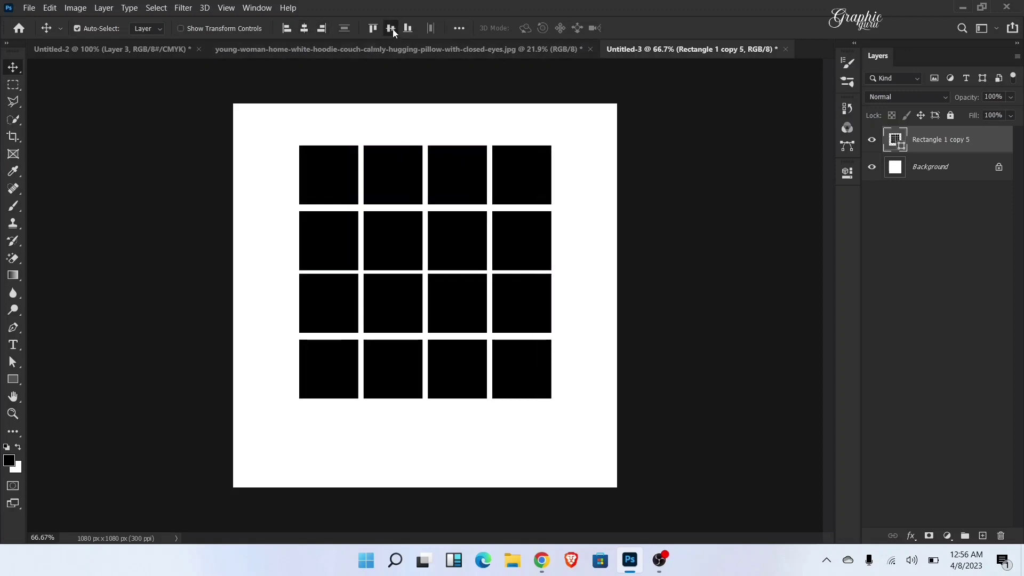
click(390, 29)
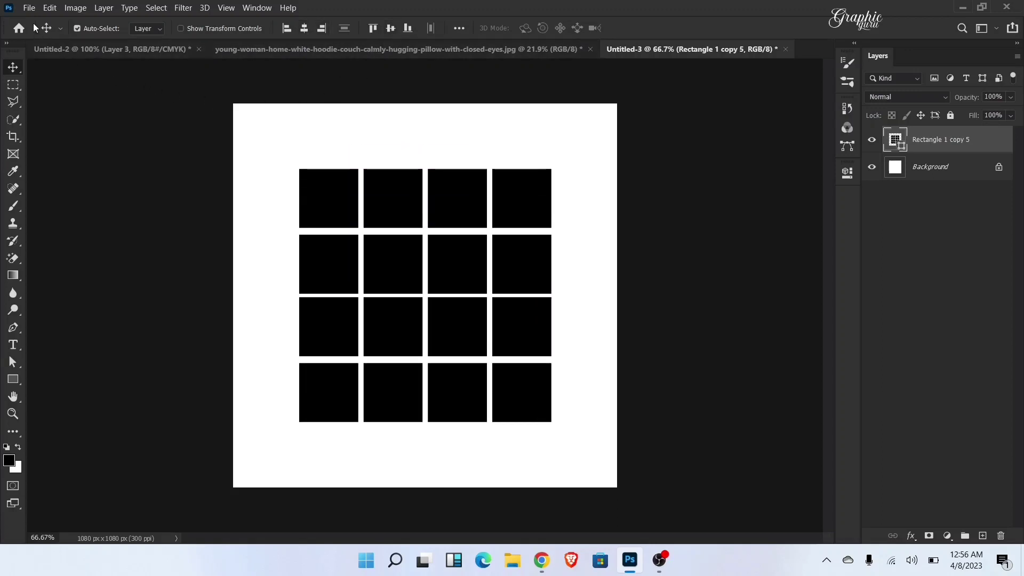
Step: Place the Tree image from the Desktop folder as an embedded object in the document with the grid of squares
click(28, 7)
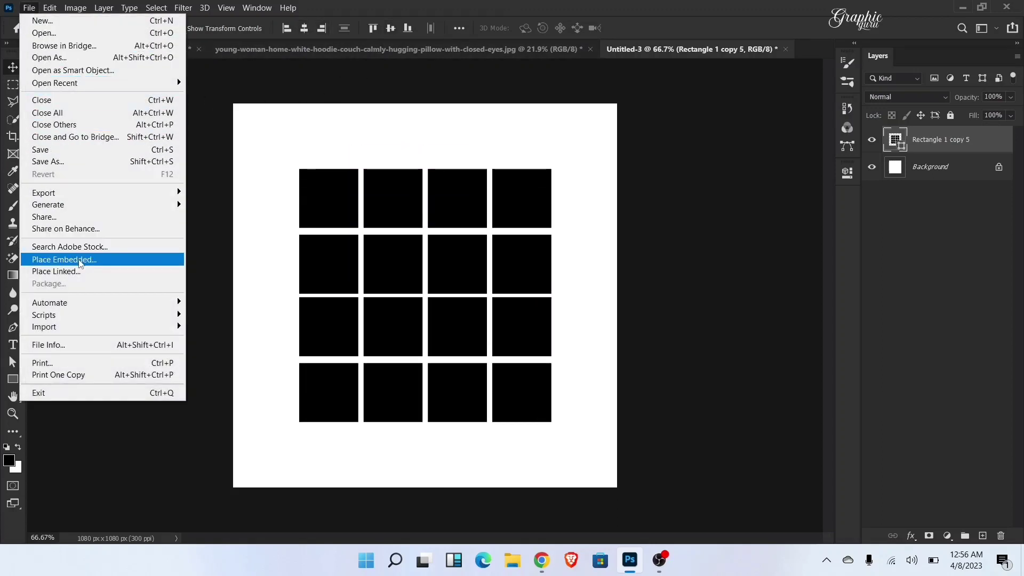
click(80, 261)
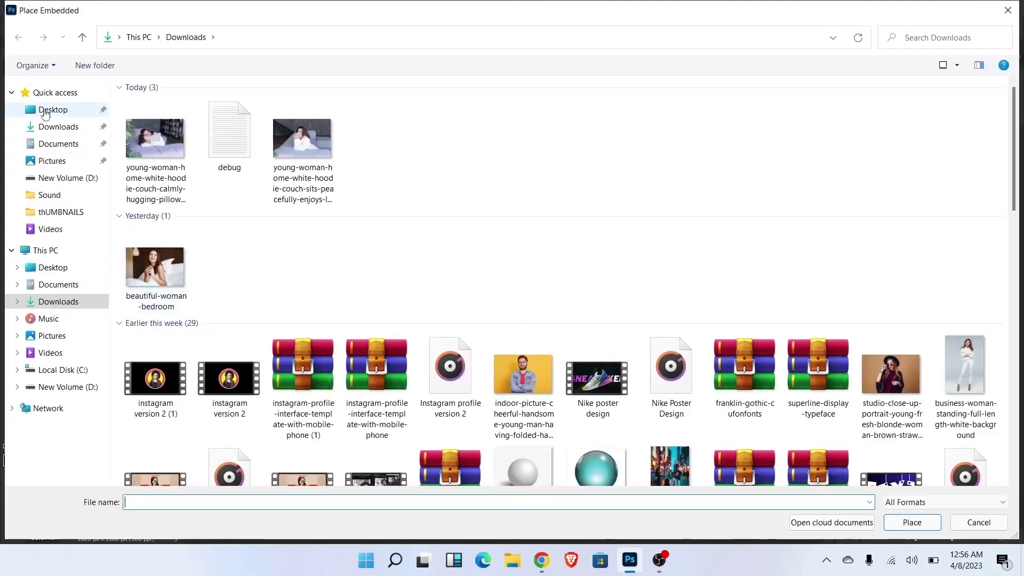
click(46, 110)
double_click(674, 224)
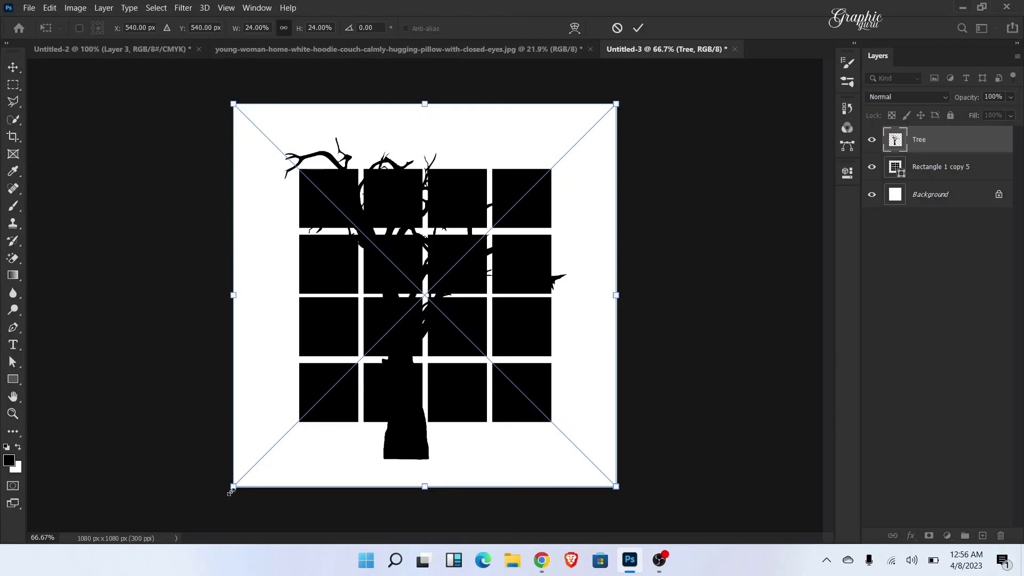
Step: Scale the placed tree to about 18.35% and position it over the two rightmost columns of the grid
drag(232, 487, 535, 427)
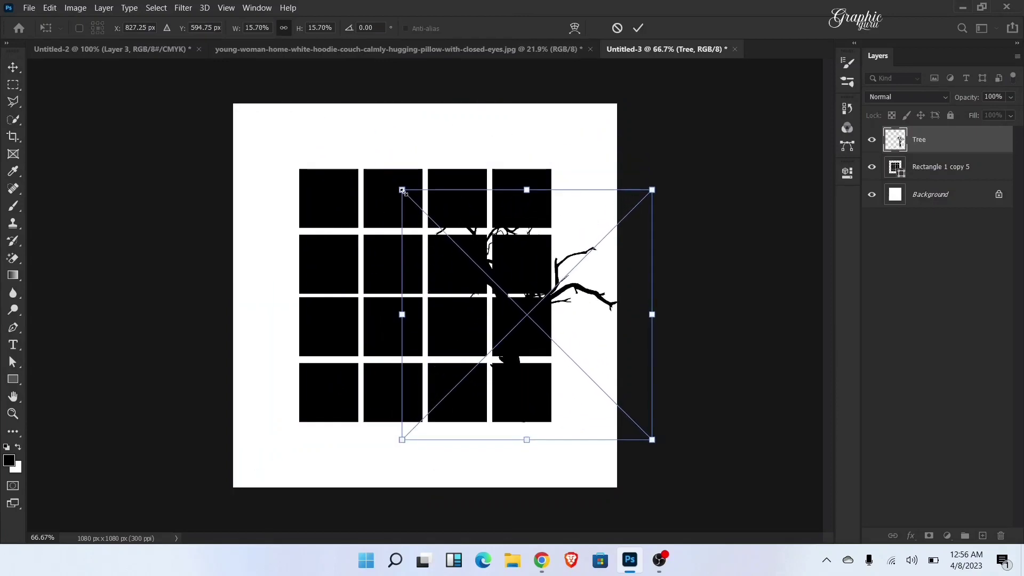
drag(402, 188, 358, 146)
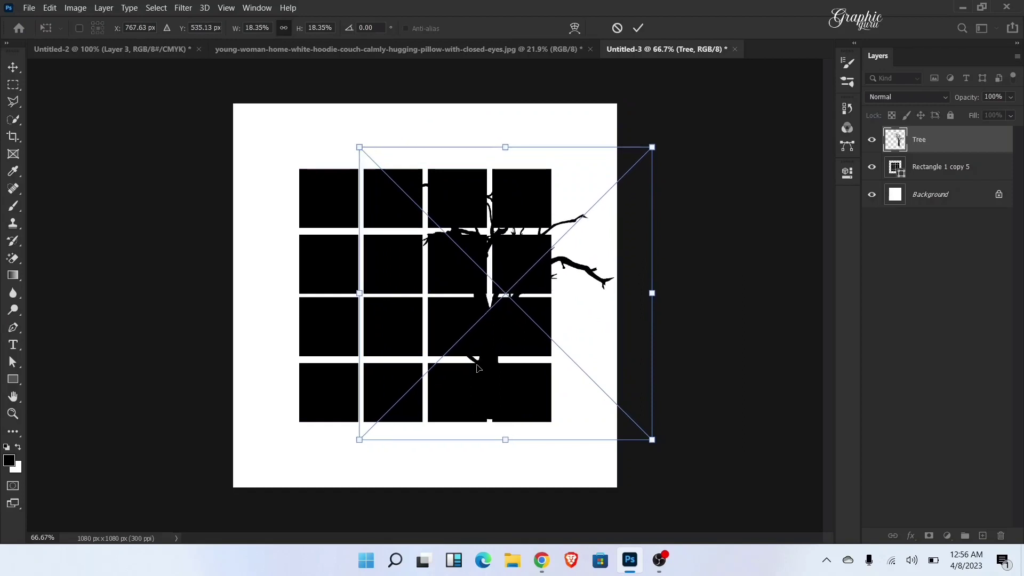
drag(479, 366, 498, 362)
key(Down)
key(Down)
key(Down)
key(Down)
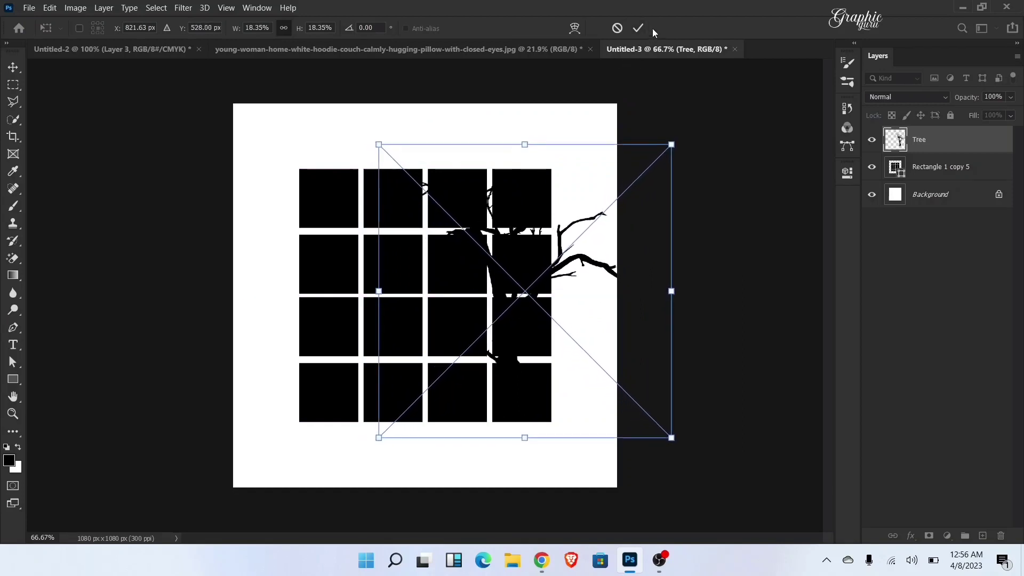
click(640, 27)
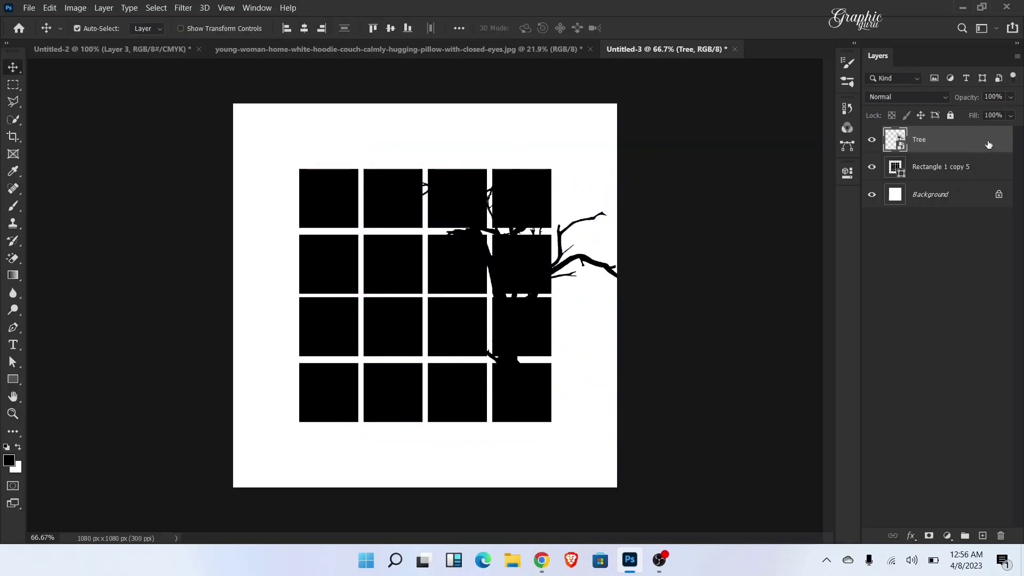
Step: Invert the tree to white and shift it slightly down so its base meets the grid's lower edge
key(ctrl+i)
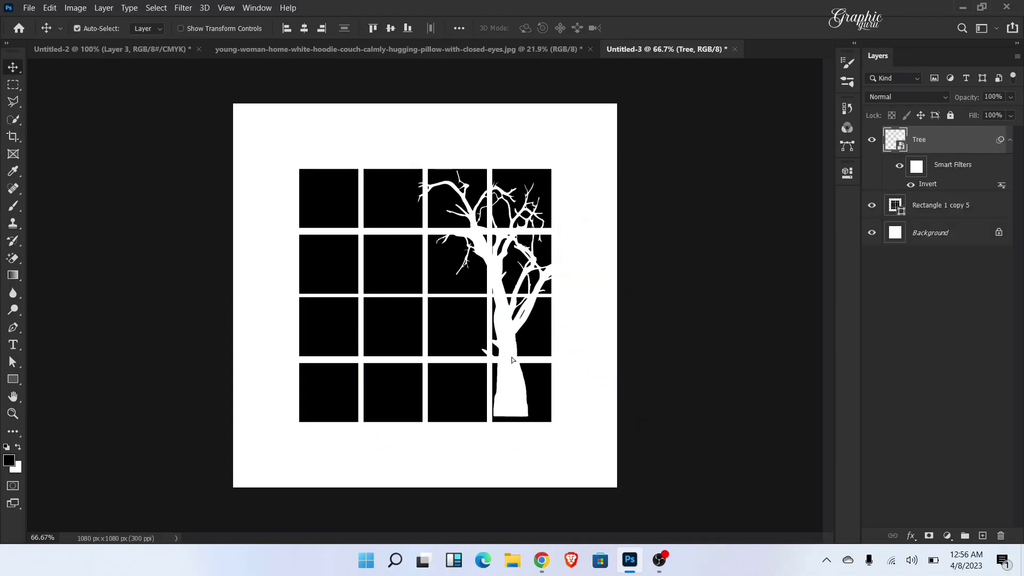
mouse_move(511, 359)
mouse_down()
mouse_move(512, 376)
mouse_move(511, 366)
mouse_up()
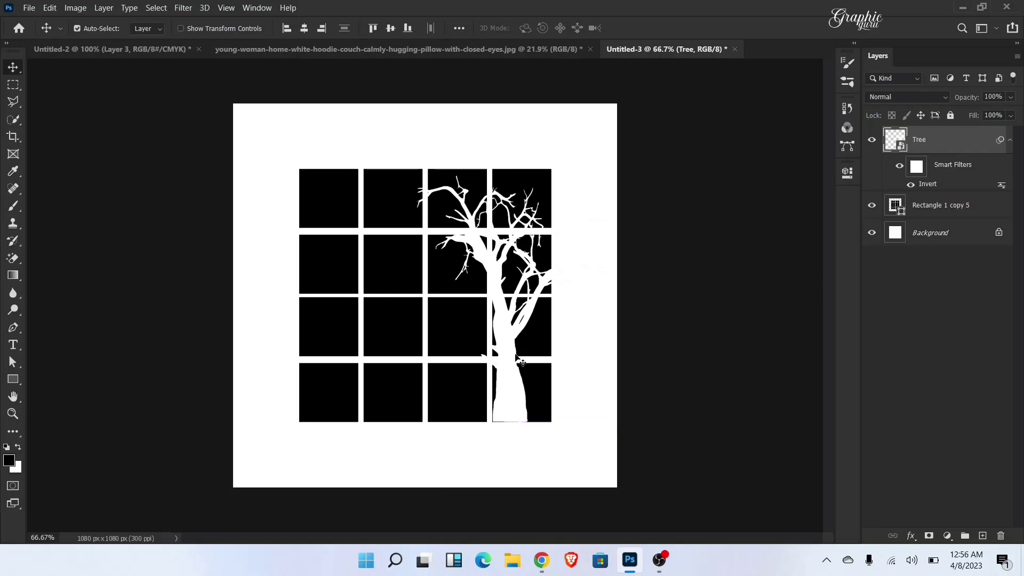
Step: Clip the Tree layer to the grid of squares and merge the two layers into one
right_click(947, 141)
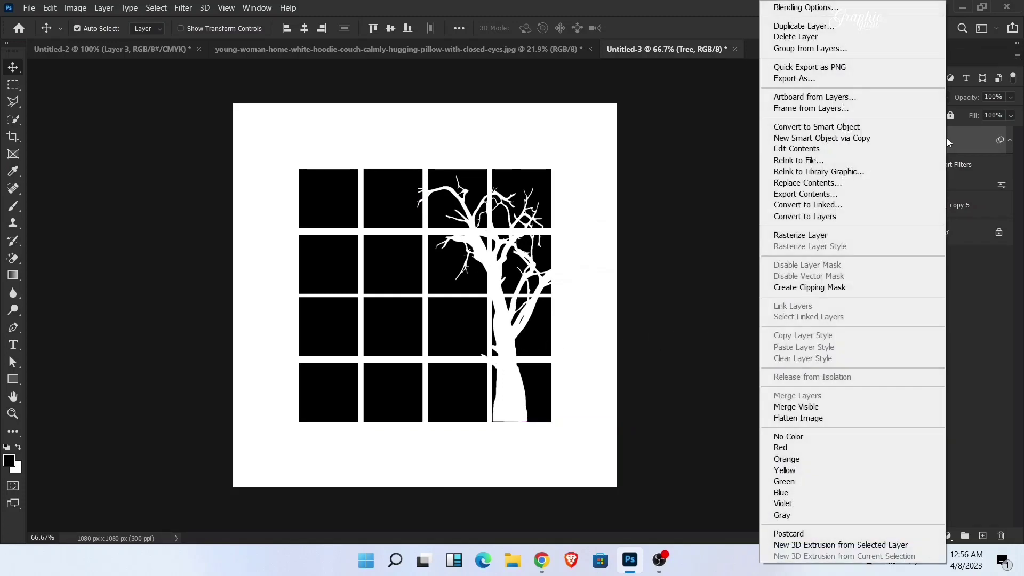
click(823, 288)
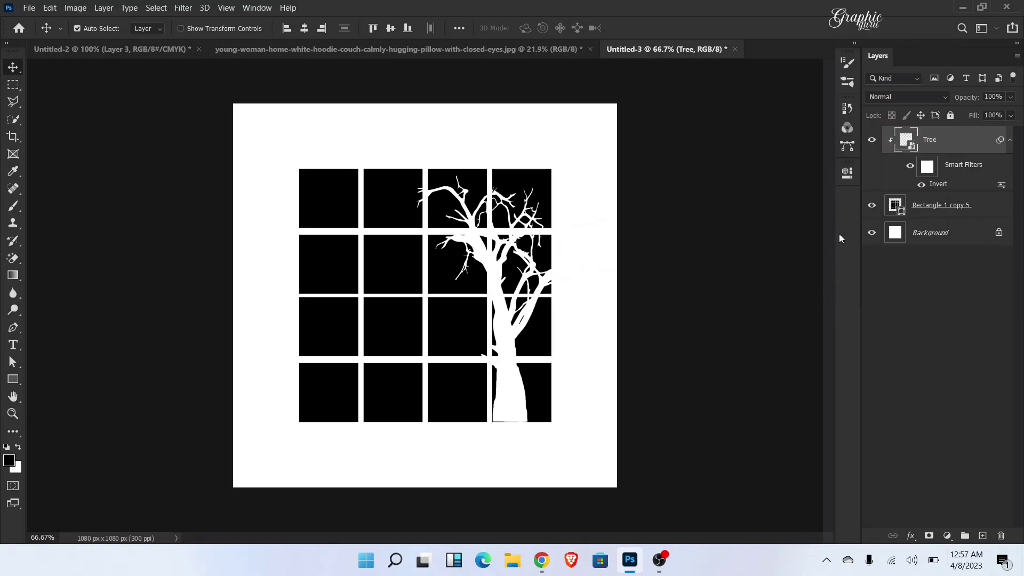
click(974, 215)
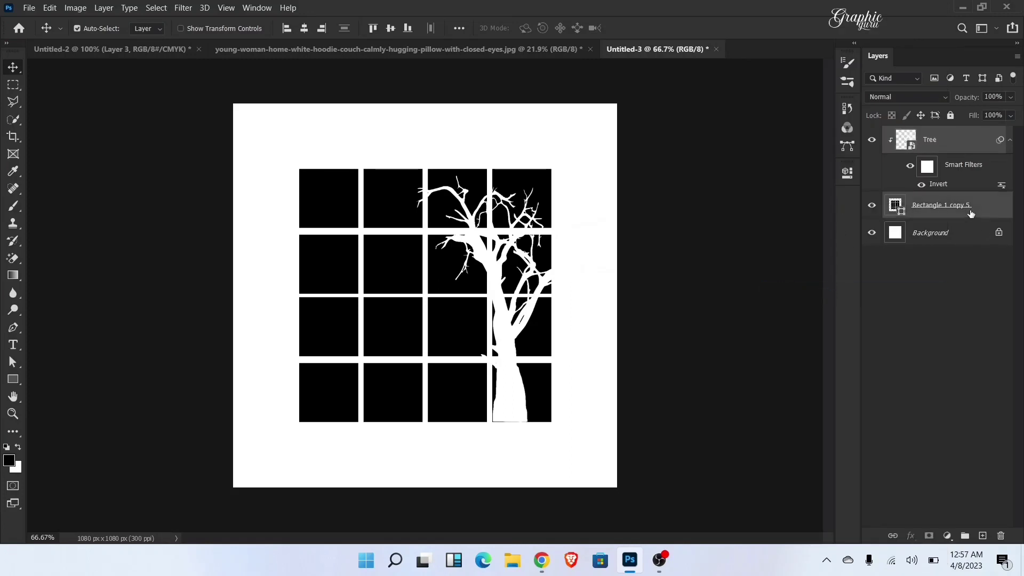
key(ctrl+e)
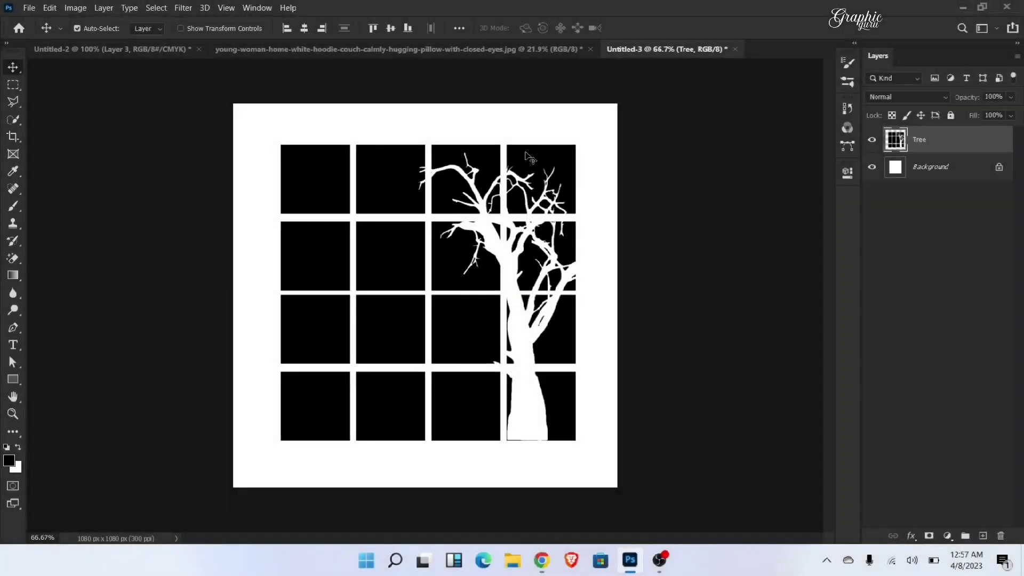
Step: Enlarge the merged window-and-tree graphic and skew it horizontally by about 12.1° with its upper edge leaning left
key(ctrl)
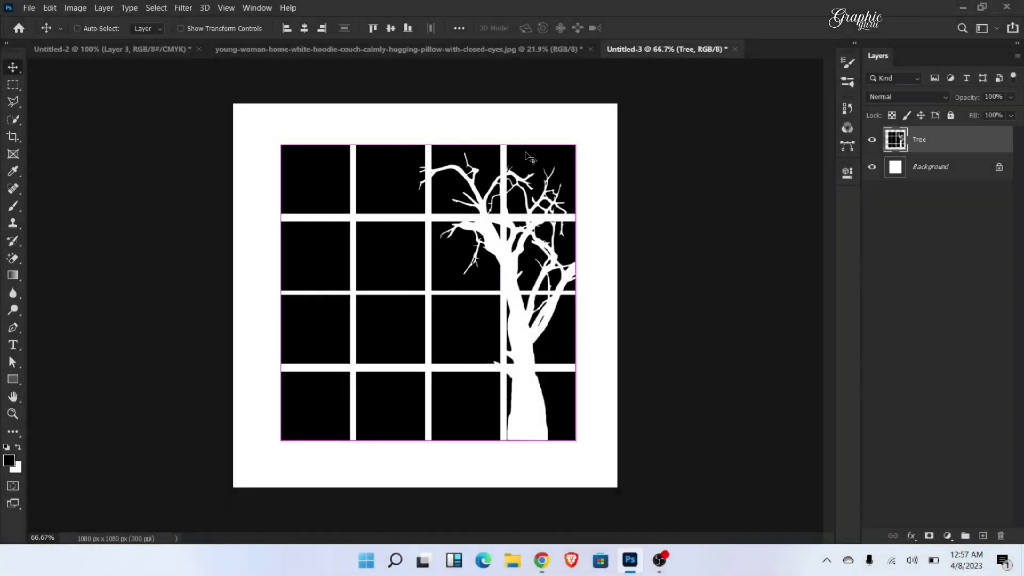
key(ctrl+t)
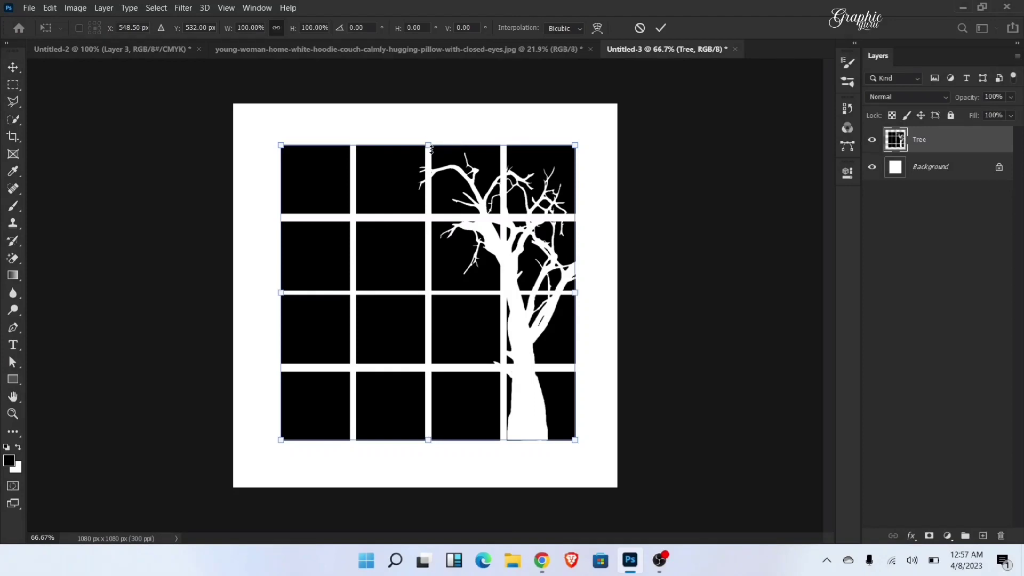
right_click(428, 182)
click(478, 251)
drag(429, 147, 393, 152)
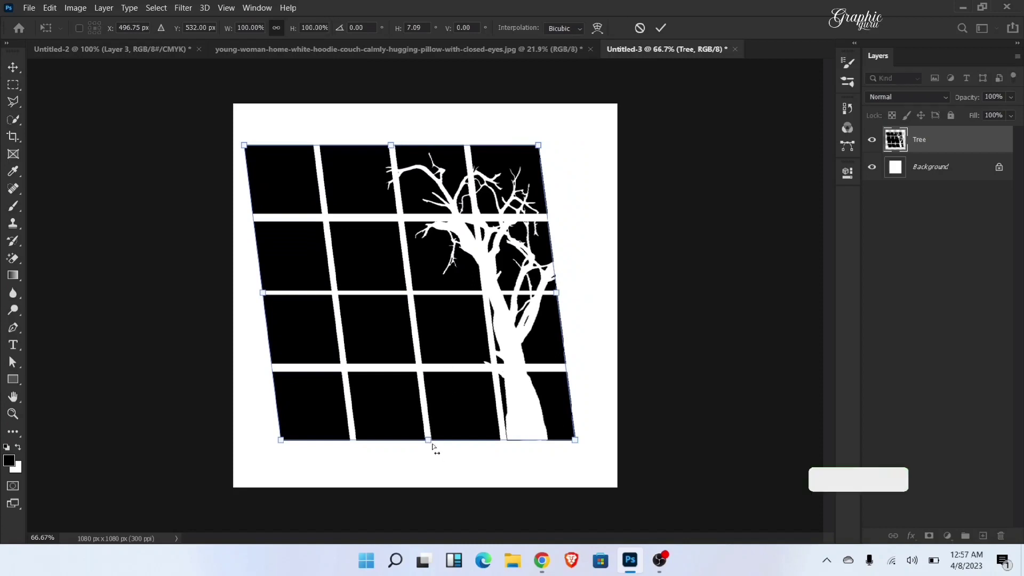
drag(435, 446, 459, 442)
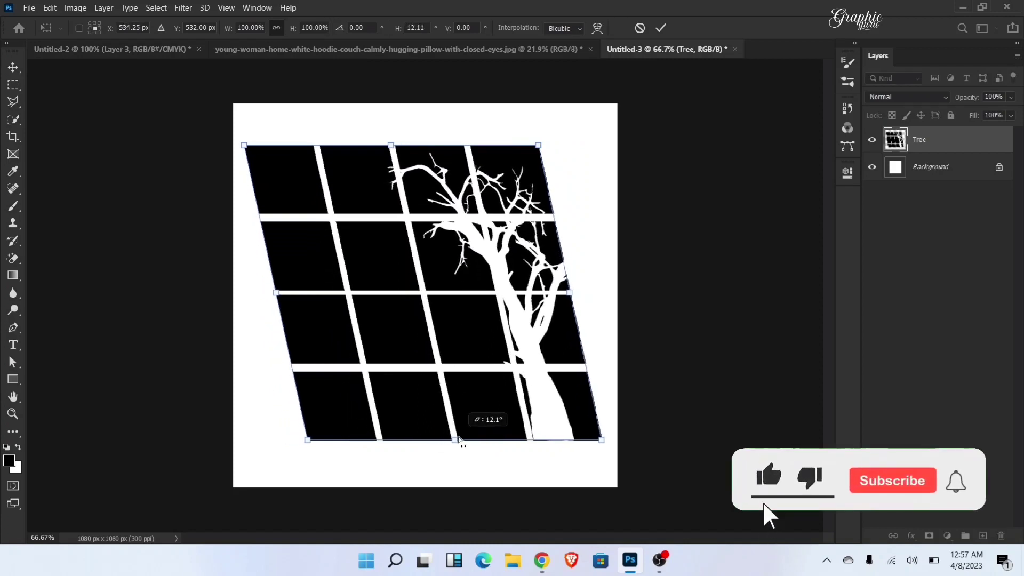
click(662, 28)
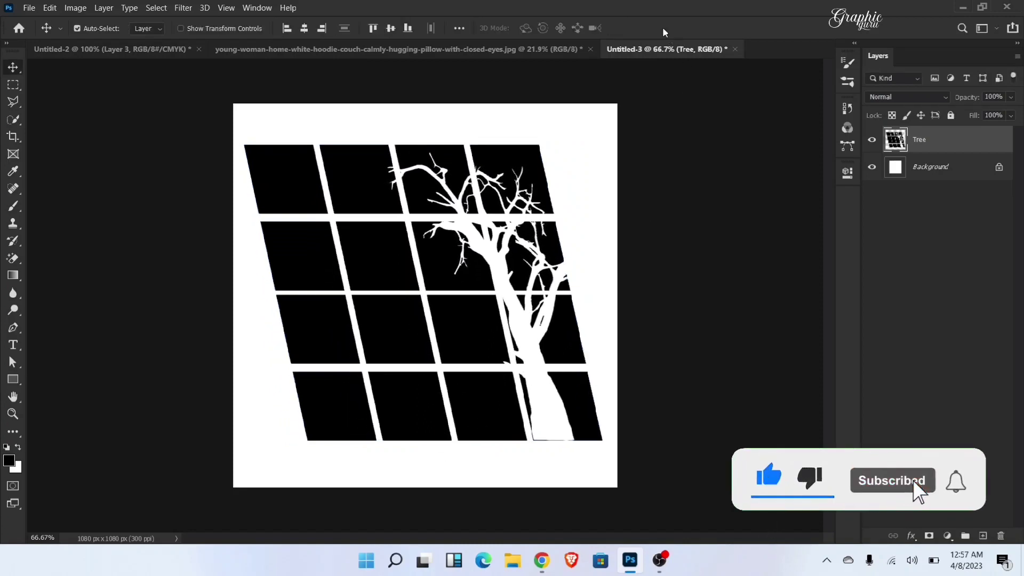
Step: Define the skewed window-and-tree graphic as a brush preset named "Window shades"
click(49, 8)
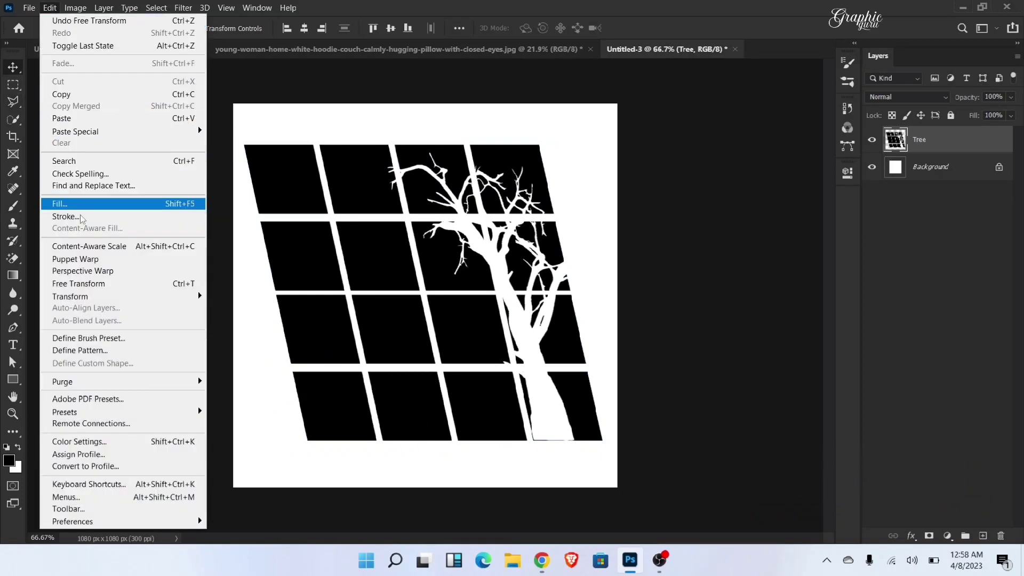
click(94, 339)
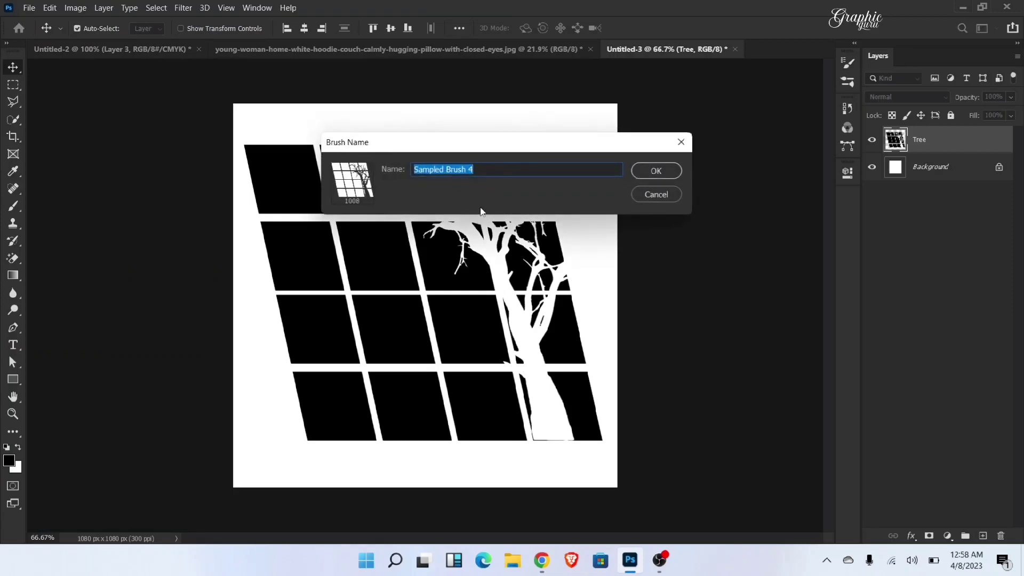
text(Window shades)
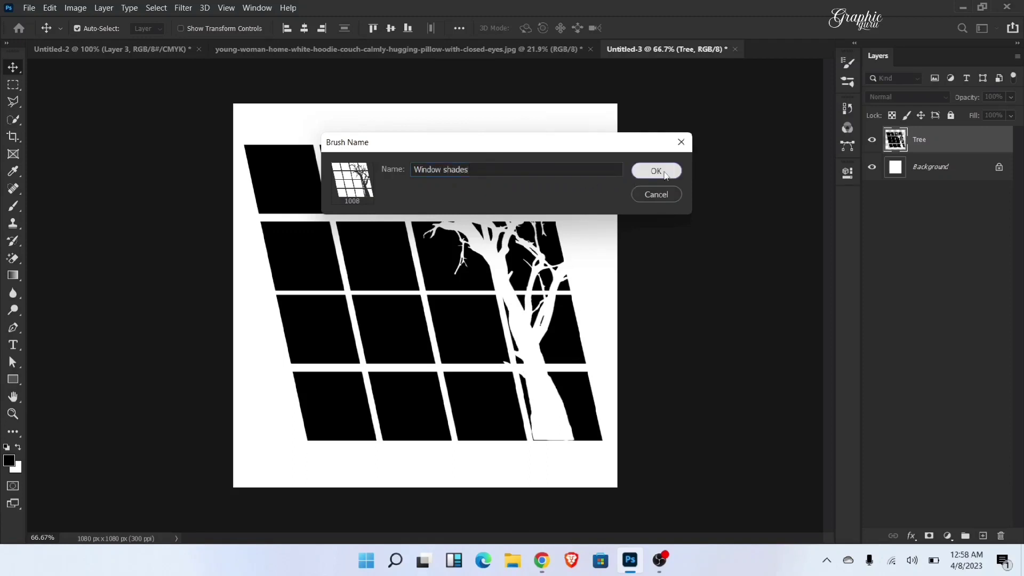
click(655, 171)
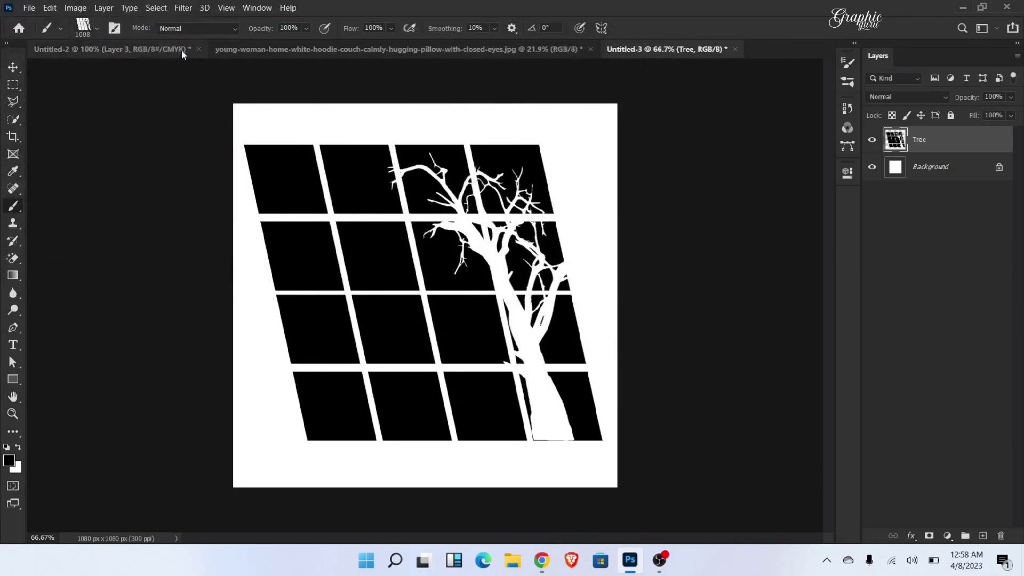
Step: In the sleeping-woman photo, stamp the Window shades brush once in black at 4200 px over the center of the Exposure 1 layer mask
click(277, 50)
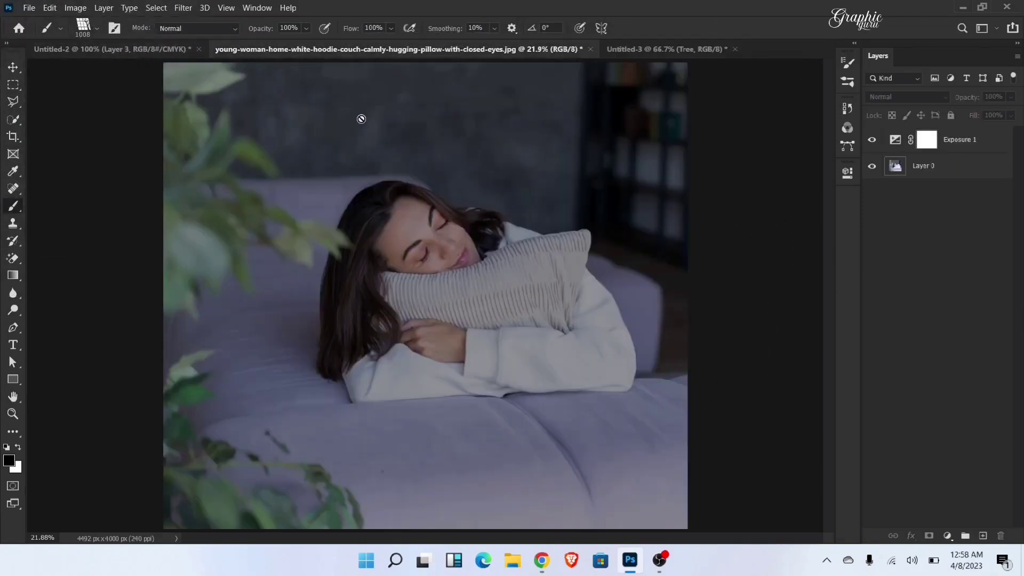
right_click(18, 212)
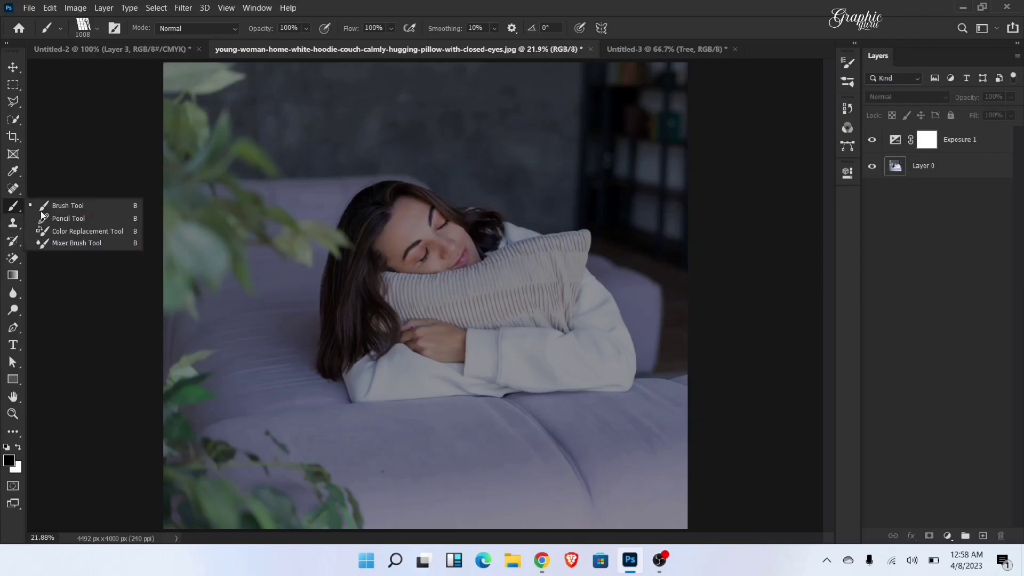
click(62, 209)
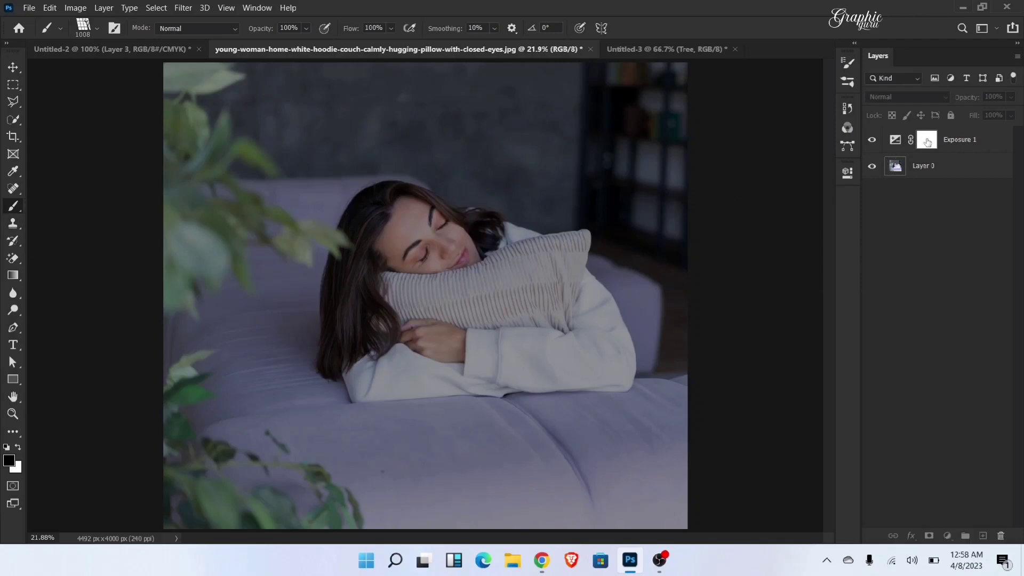
click(923, 140)
key(bracketright)
key(bracketright)
key(bracketright)
key(bracketright)
key(bracketright)
key(bracketright)
key(bracketright)
key(bracketright)
key(bracketright)
key(bracketright)
key(bracketright)
key(bracketright)
key(bracketright)
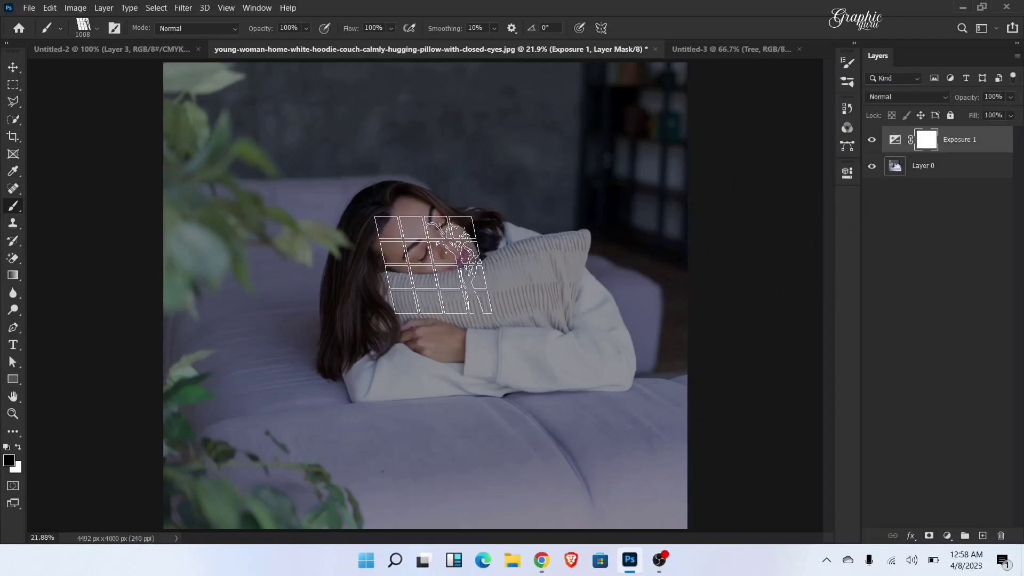
key(bracketright)
key(bracketright)
key(bracketright)
key(bracketright)
key(bracketright)
key(bracketright)
key(bracketright)
key(bracketright)
key(bracketright)
key(bracketright)
key(bracketright)
key(bracketright)
key(bracketright)
key(bracketright)
key(bracketright)
key(bracketright)
key(bracketright)
key(bracketright)
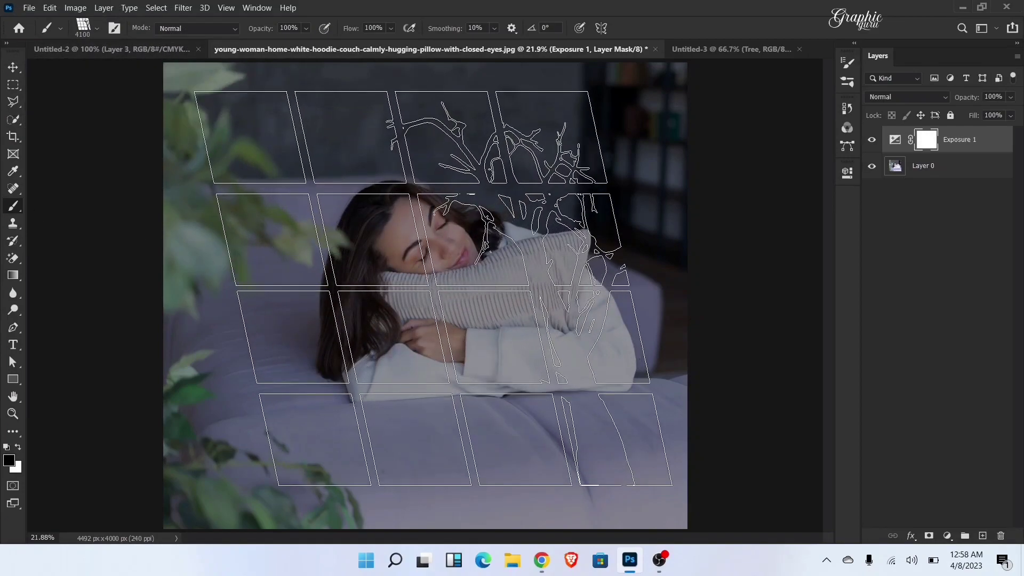
key(bracketright)
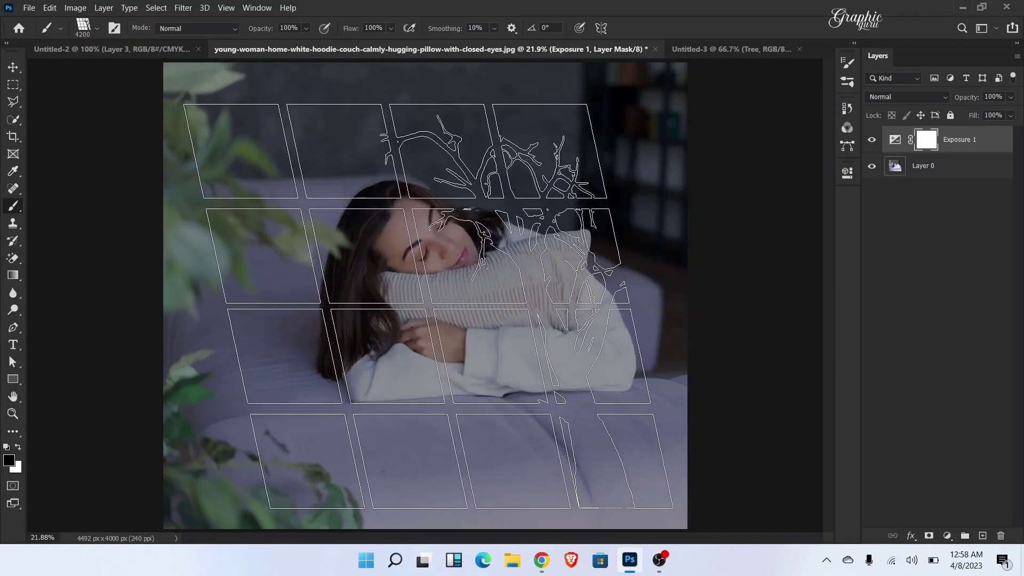
click(425, 305)
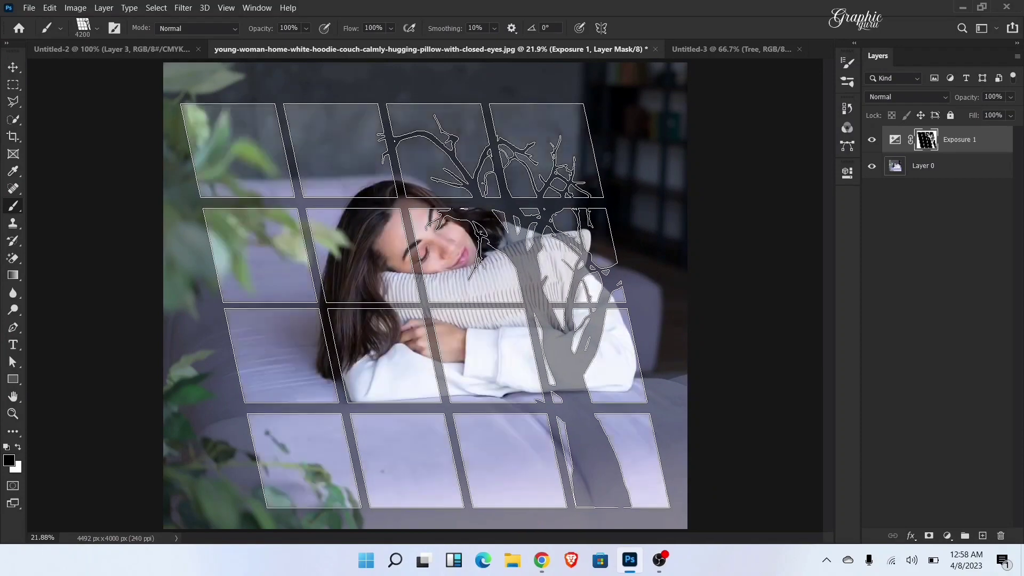
Step: Soften the window shadow by feathering the Exposure 1 layer mask to about 13.1 px
click(14, 68)
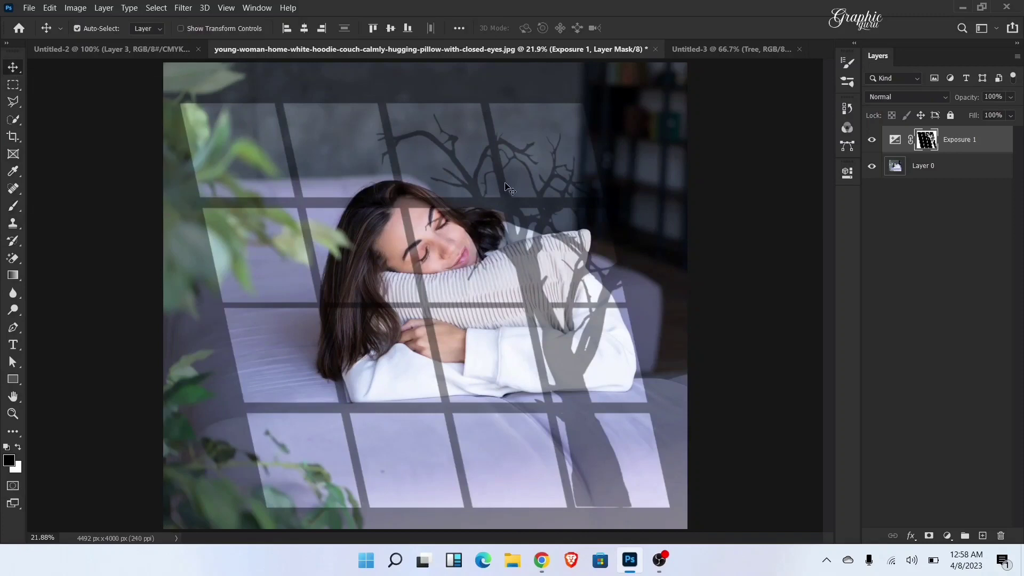
click(248, 9)
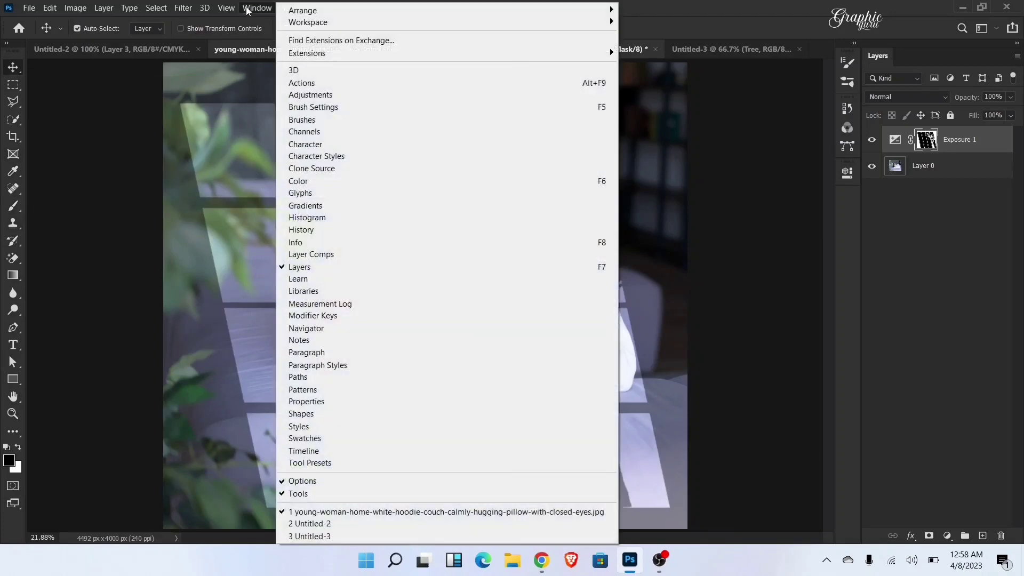
click(320, 401)
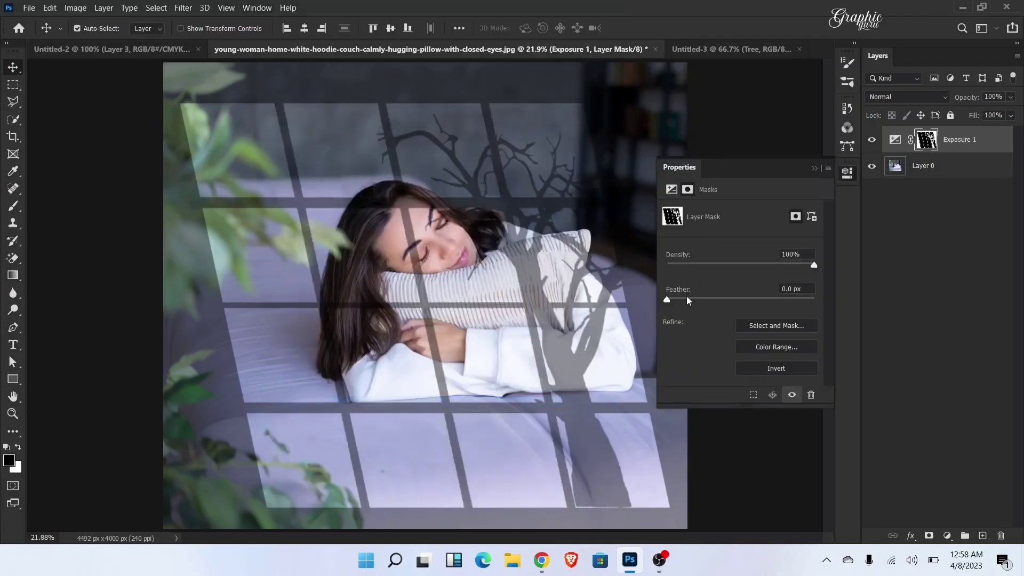
drag(694, 301, 731, 303)
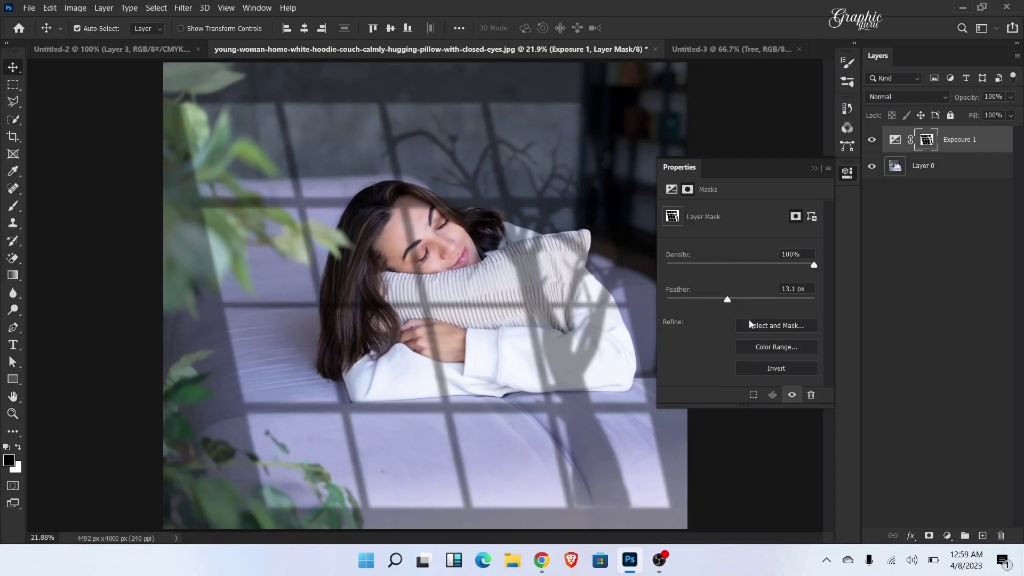
click(814, 170)
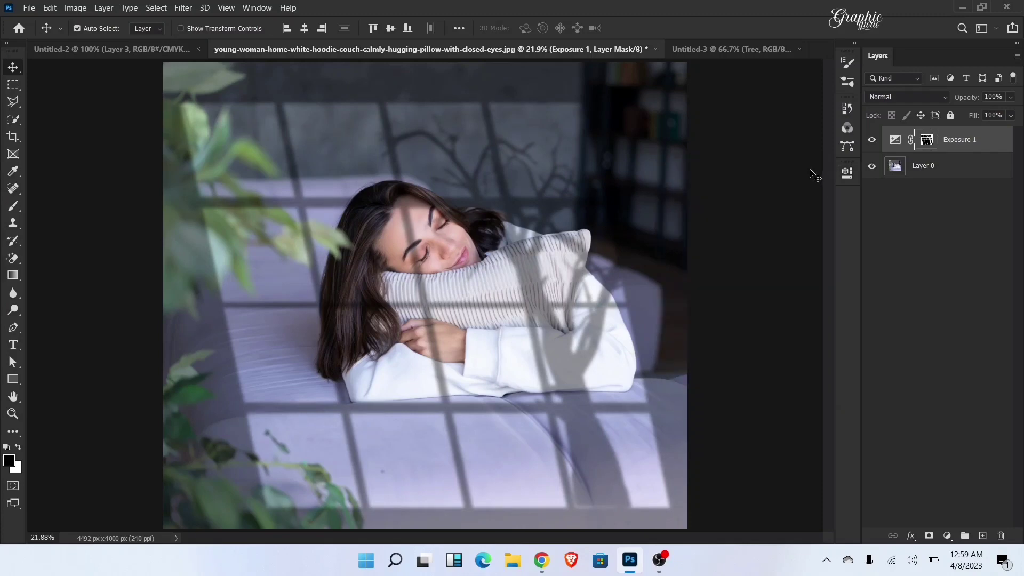